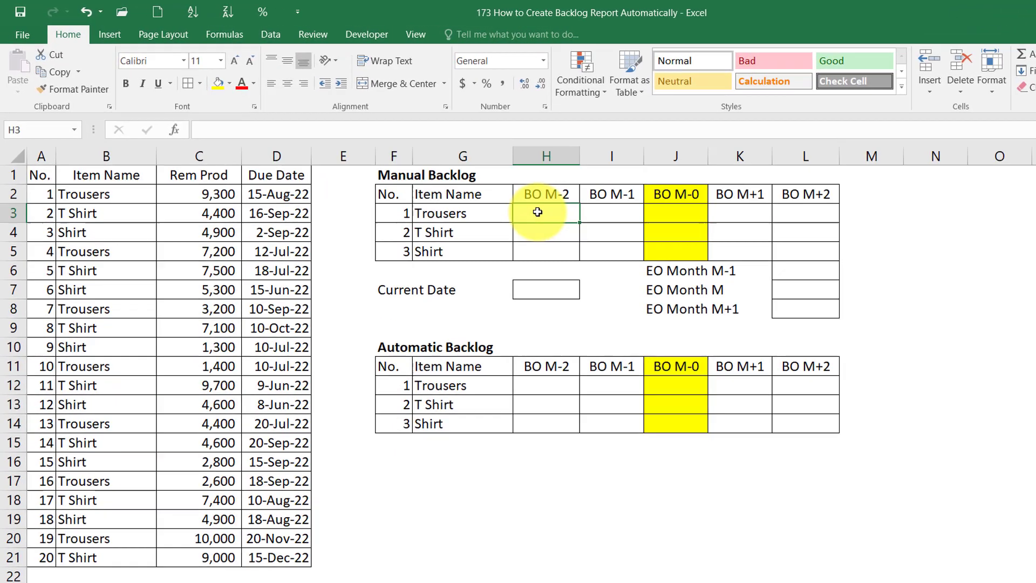
- Start a SUMIFS in H3 summing $C$2:$C$21, with $D$2:$D$21 as the first criteria range
left_click(467, 189)
type("=sumifs(")
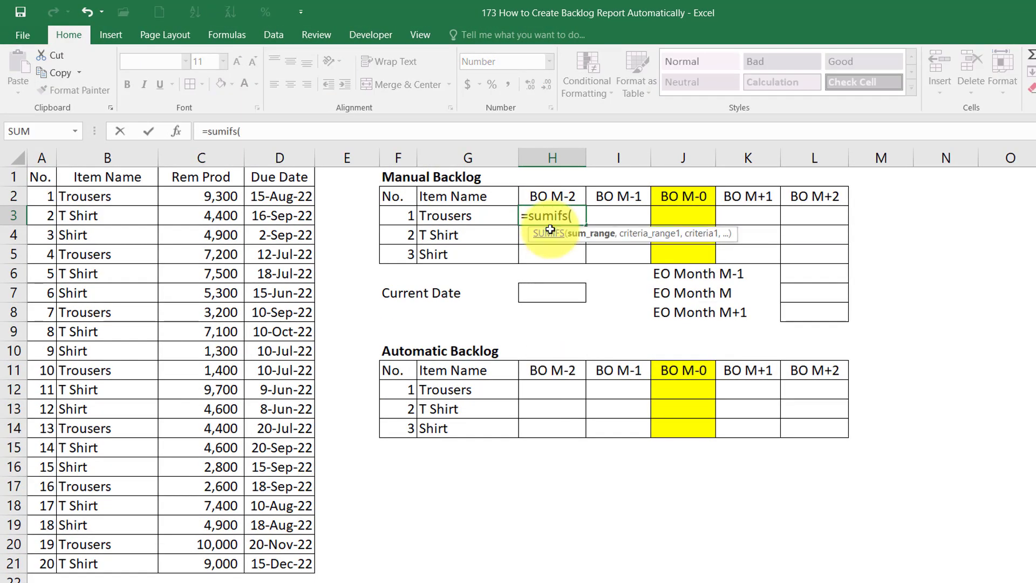
left_click(219, 195)
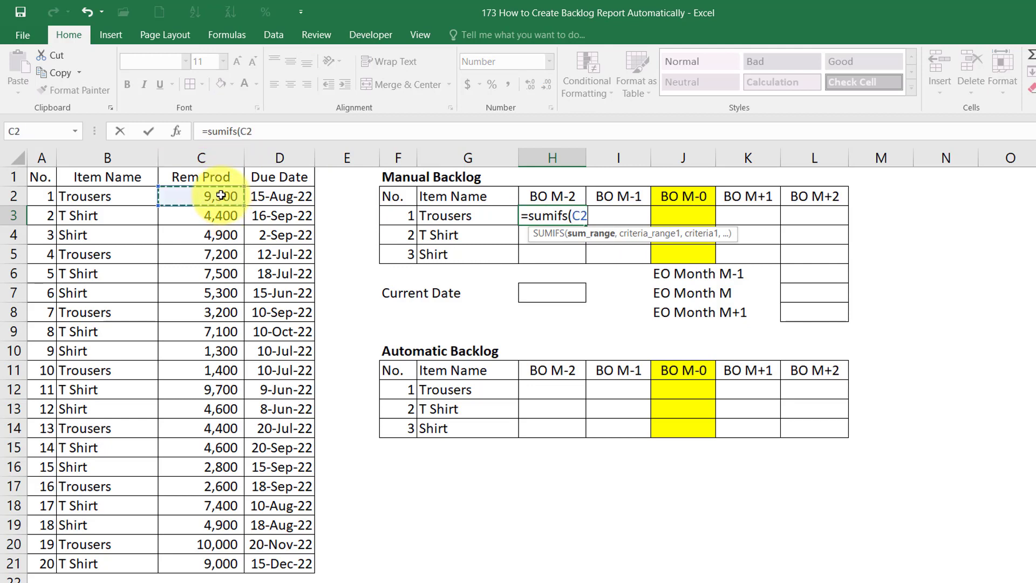
key("ctrl+shift+Down")
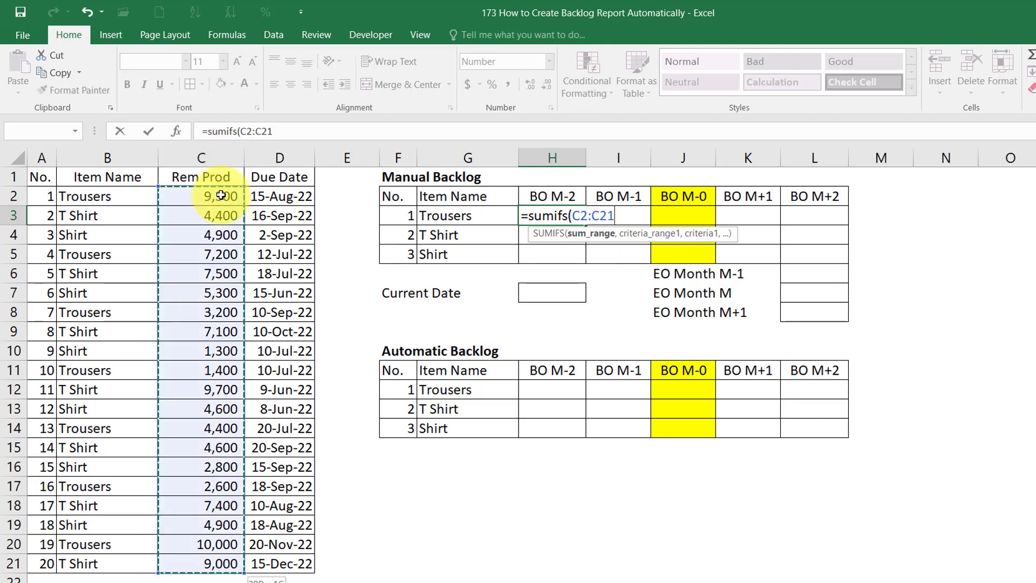
key("F4")
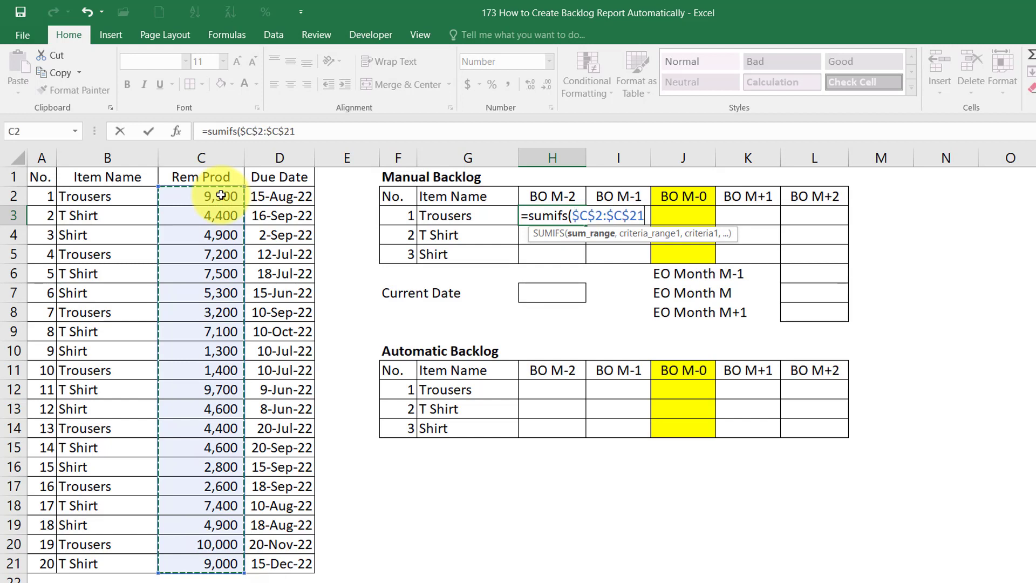
type(",")
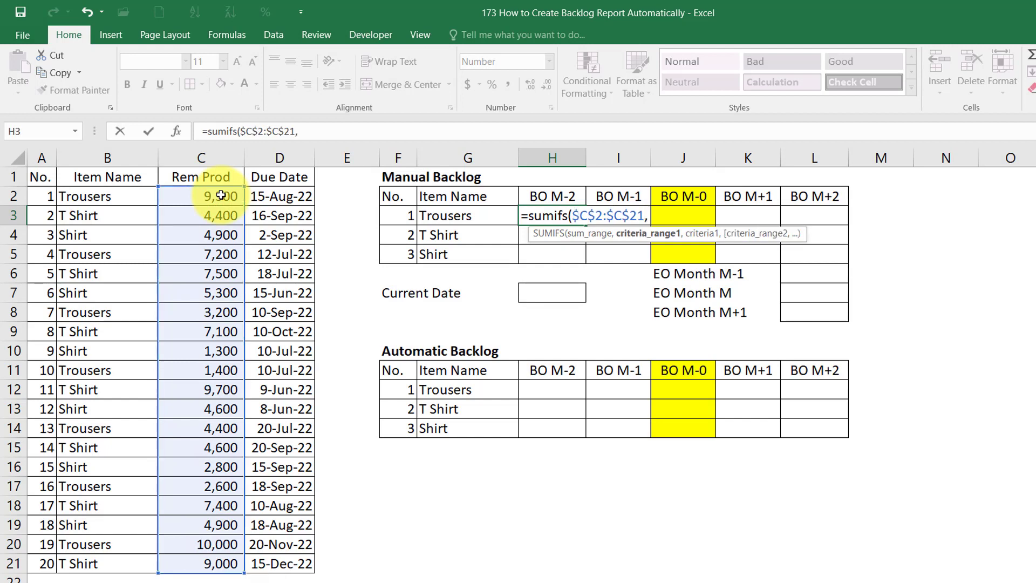
left_click(270, 202)
key("ctrl+shift+Down")
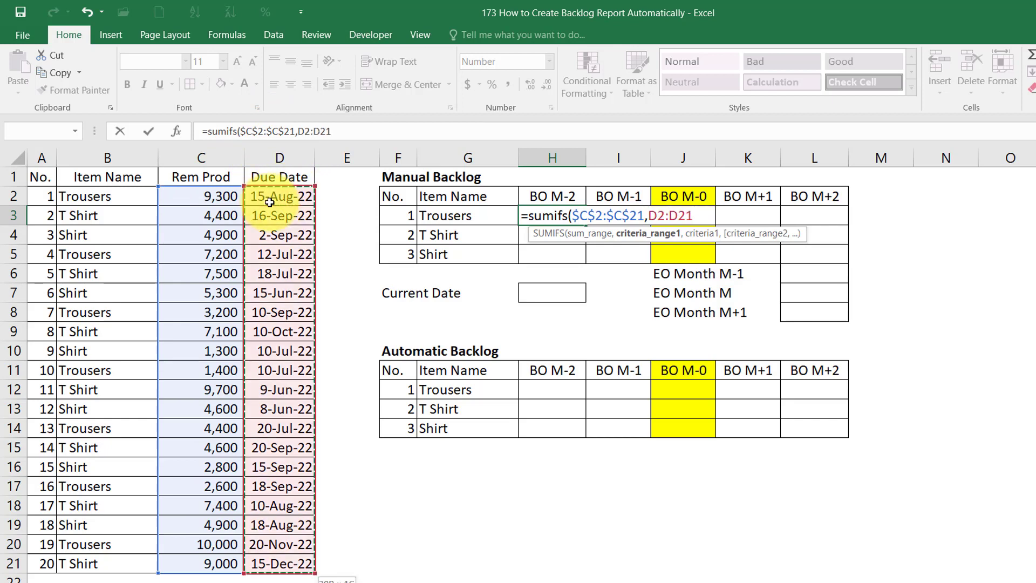
key("F4")
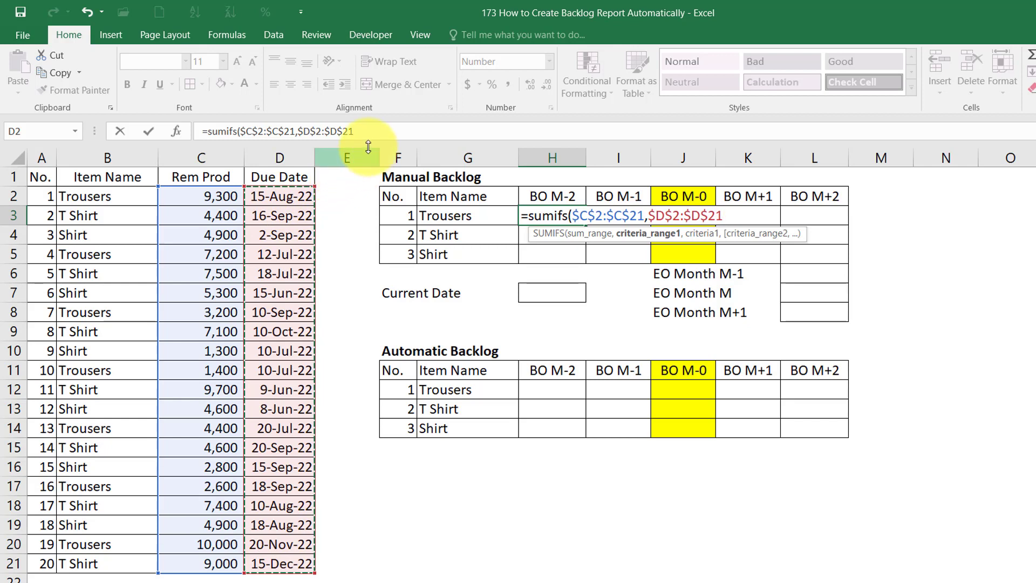
- Add the due-date criterion "<"&DATE(2022,08,01) to the formula
left_click(395, 132)
left_click(395, 132)
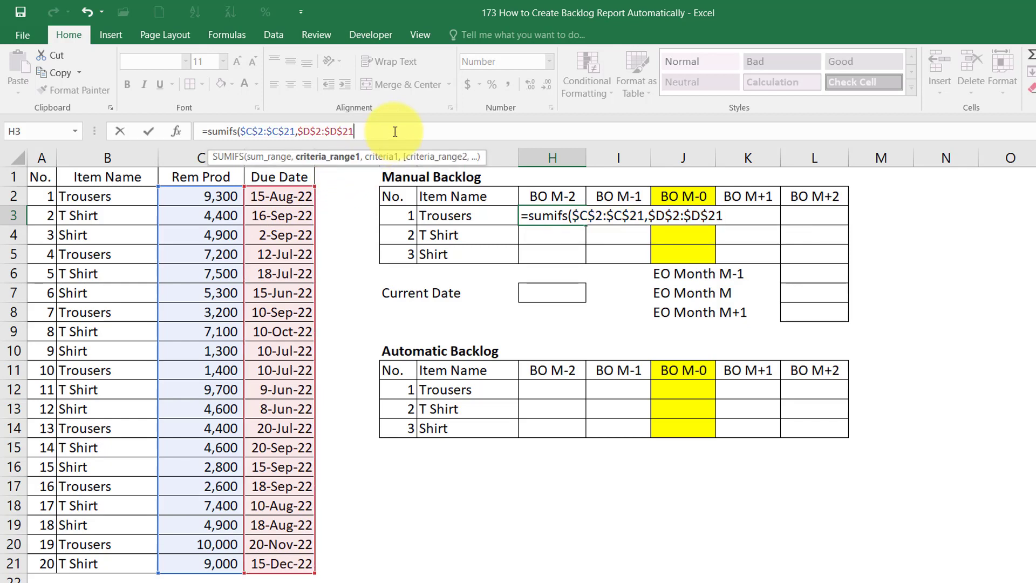
type(",")
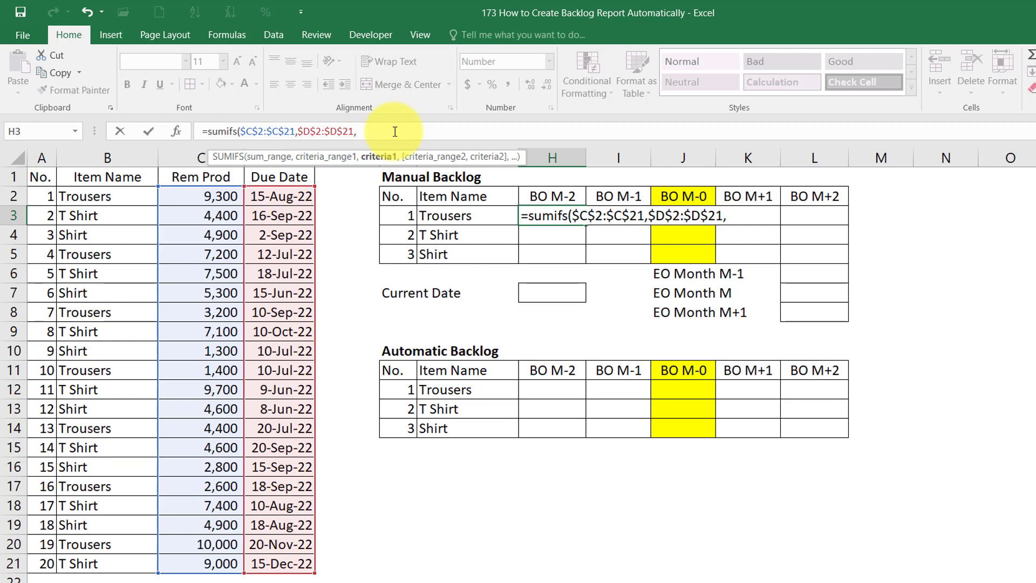
type("\"<\"&")
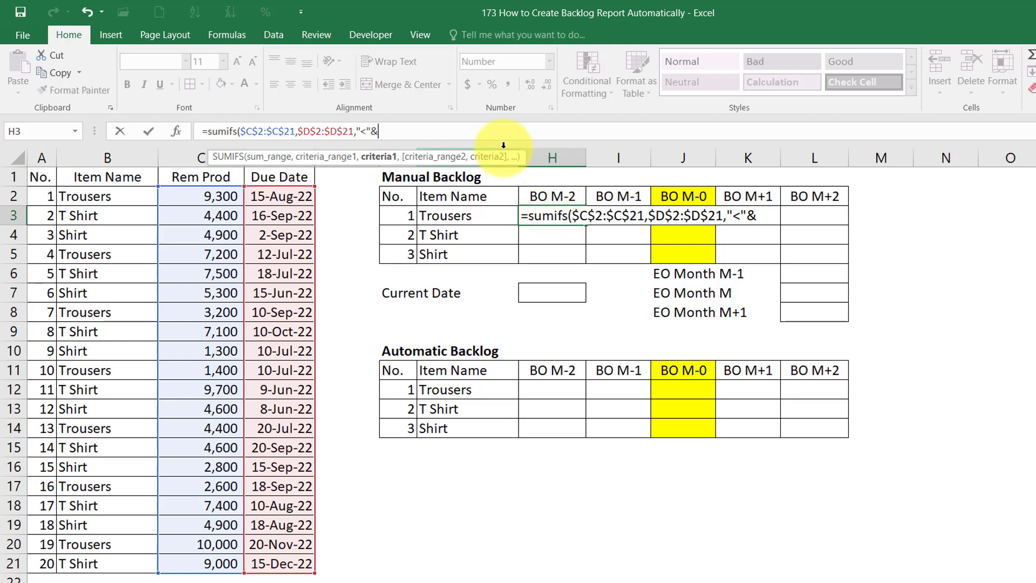
type("Da")
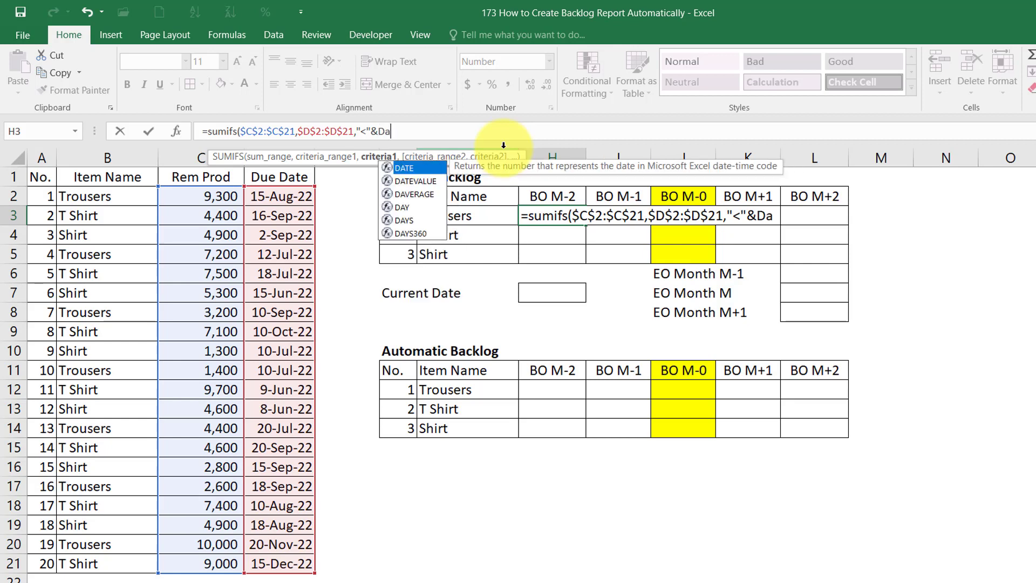
type("te(202")
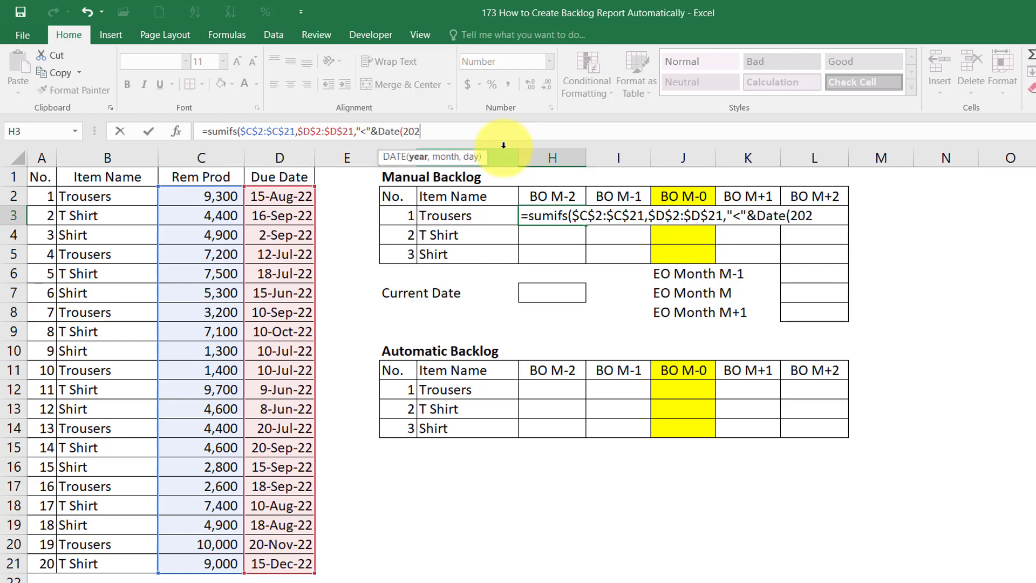
type("2,08,01)")
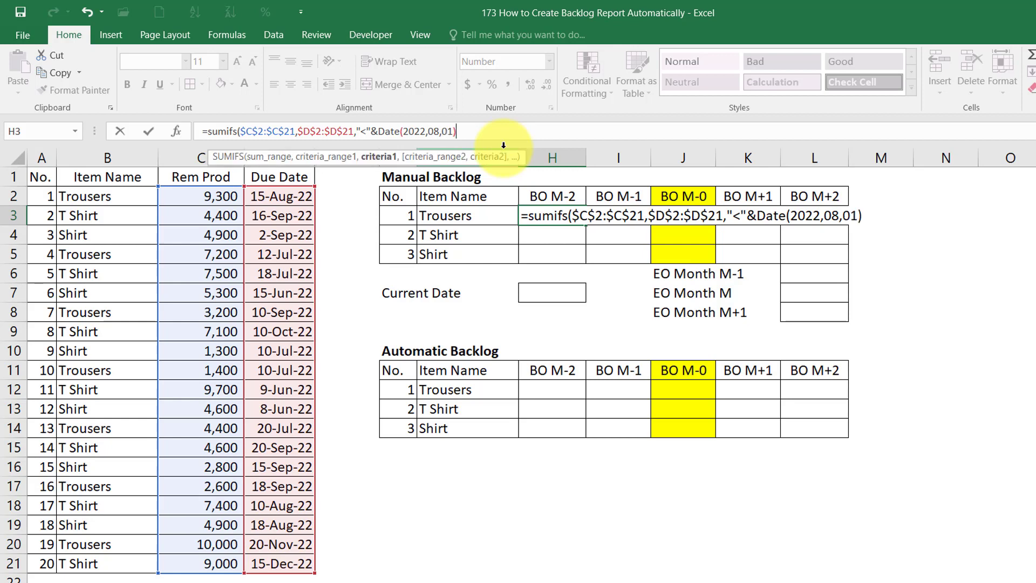
type(",")
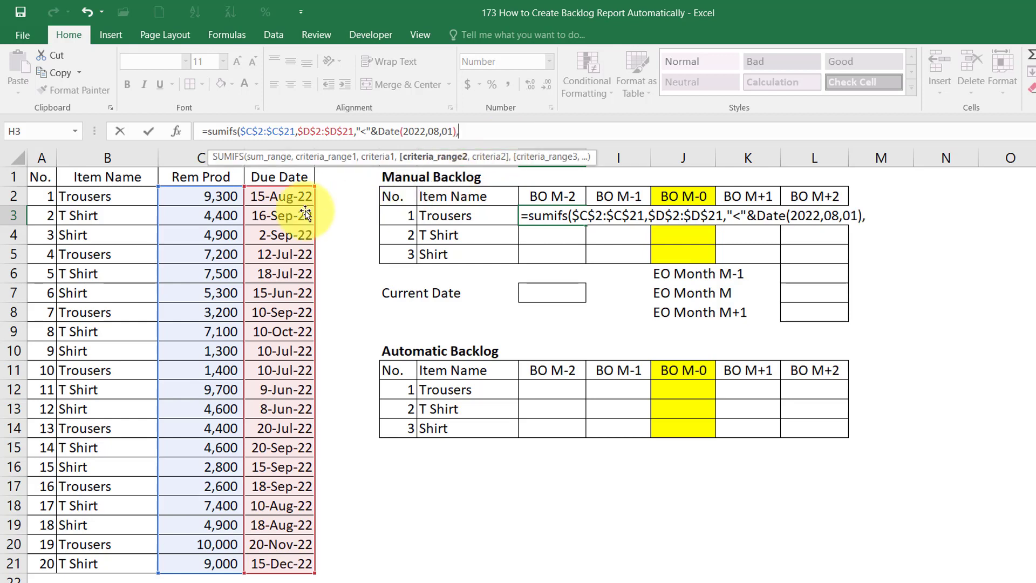
- Add $B$2:$B$21 matched to $G3 as the item criterion and enter the formula
left_click(125, 200)
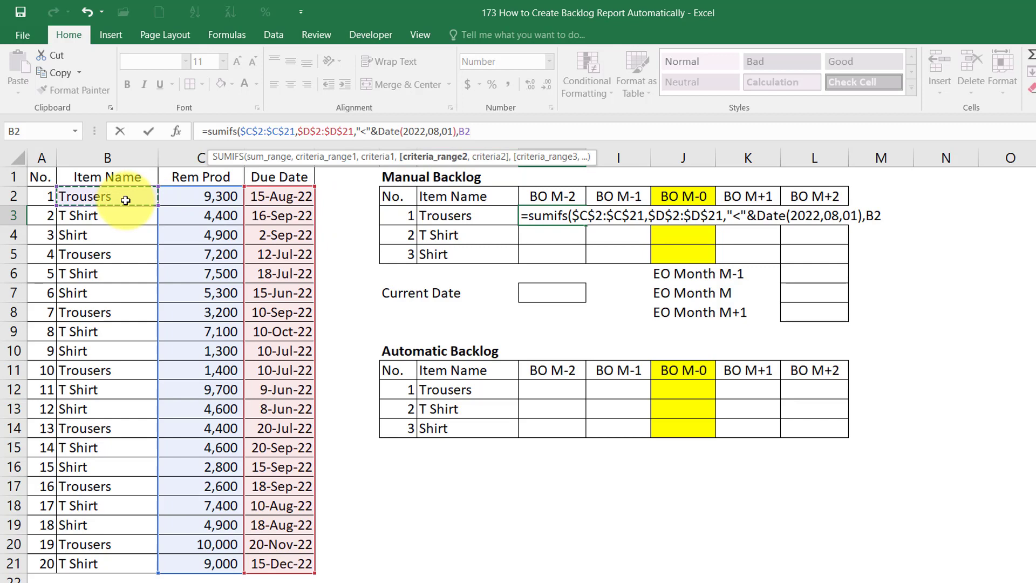
key("ctrl+shift+Down")
key("F4")
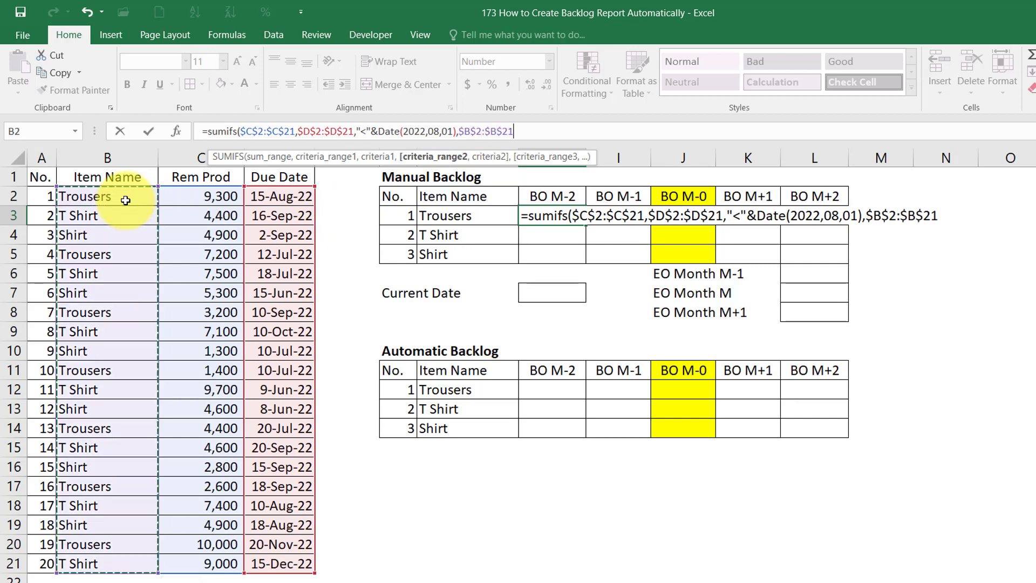
type(",")
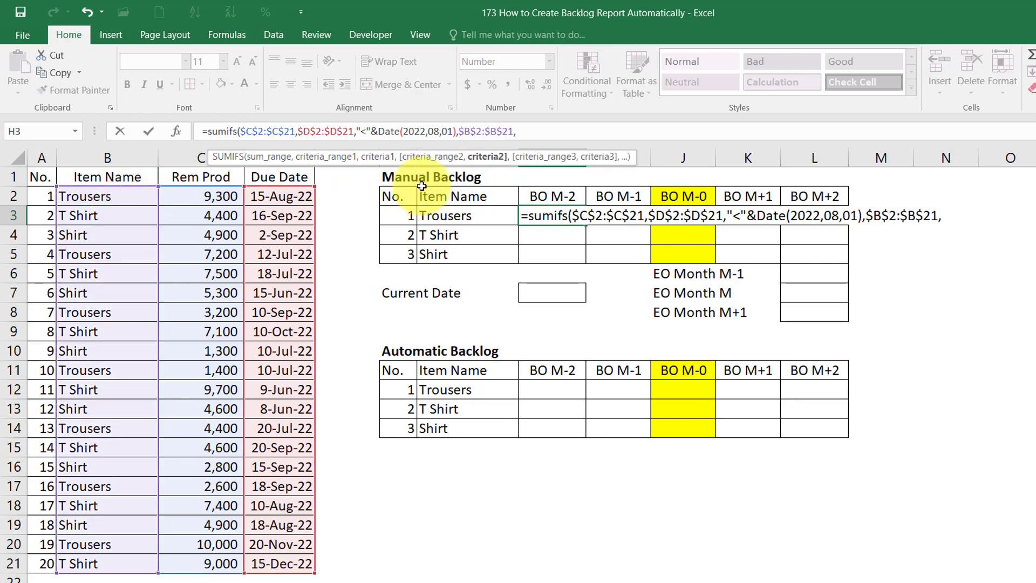
left_click(441, 217)
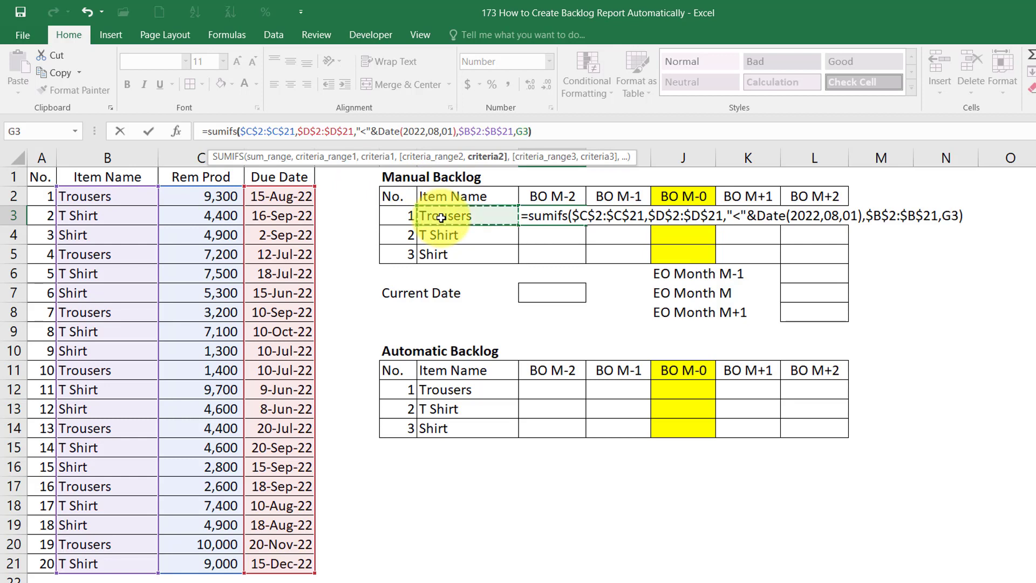
left_click(516, 132)
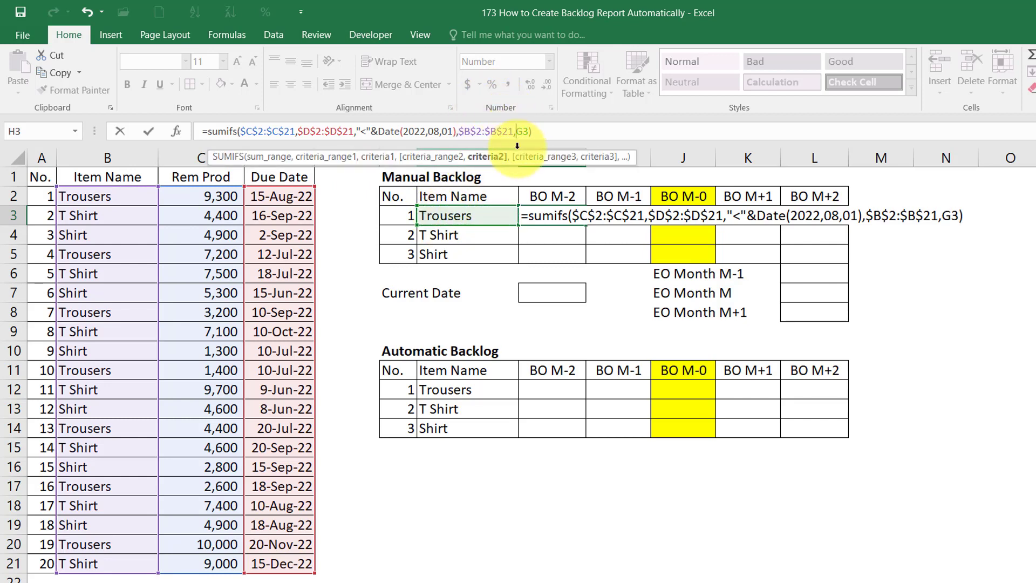
type("$")
key("Return")
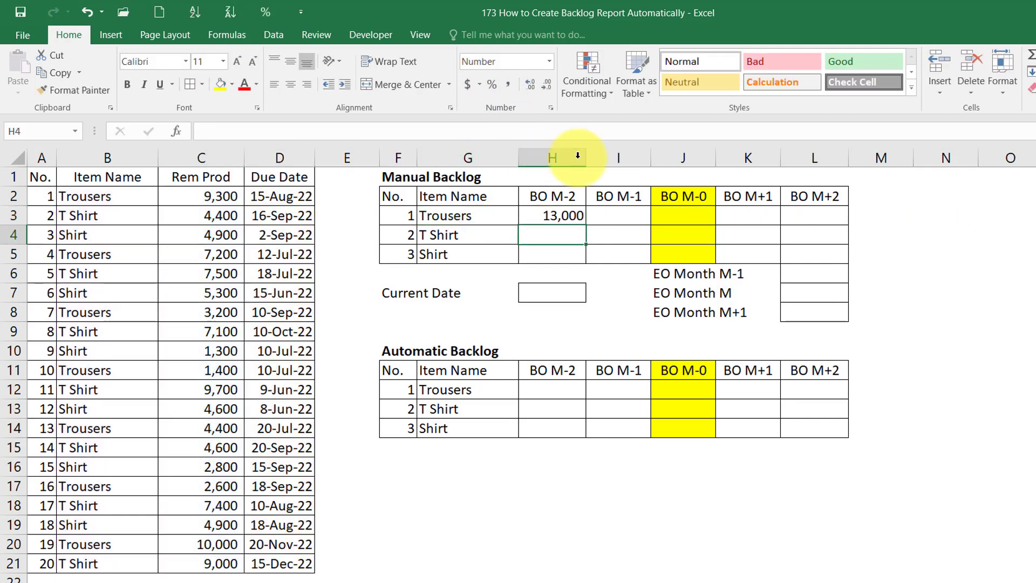
- Fill H3's SUMIFS down to H5 and copy H3:H5
left_click(568, 210)
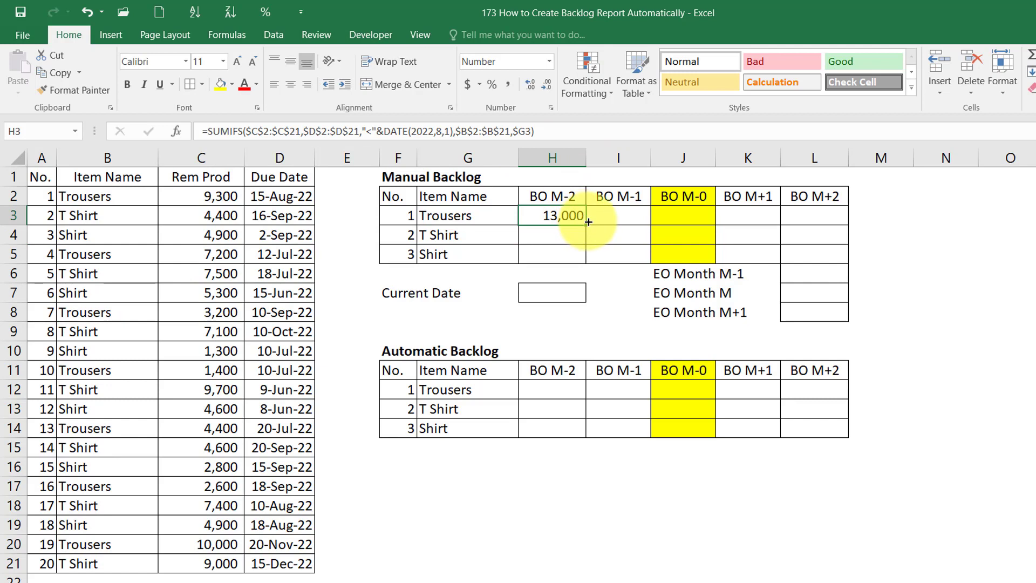
left_click_drag(590, 222, 588, 258)
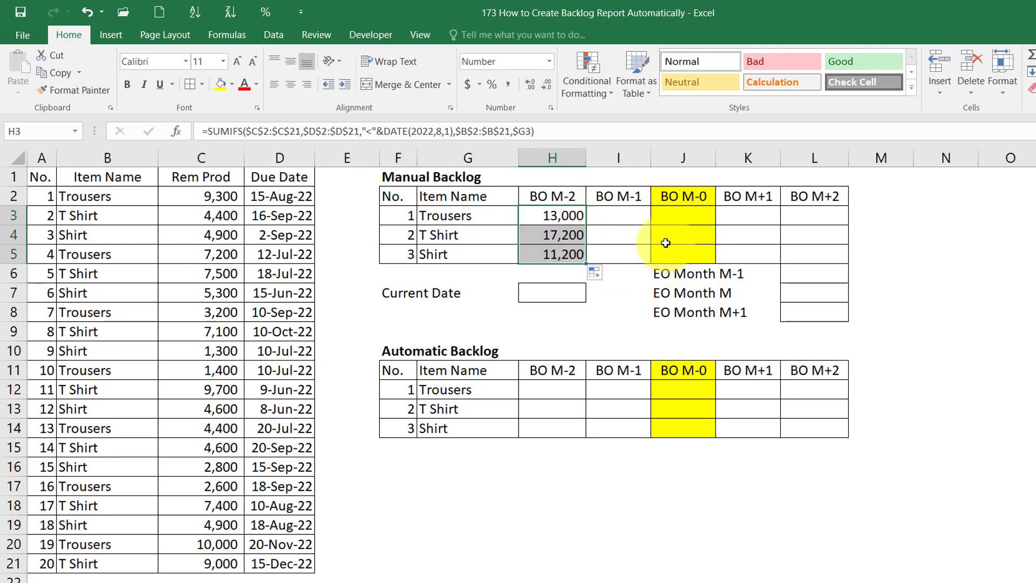
key("ctrl+c")
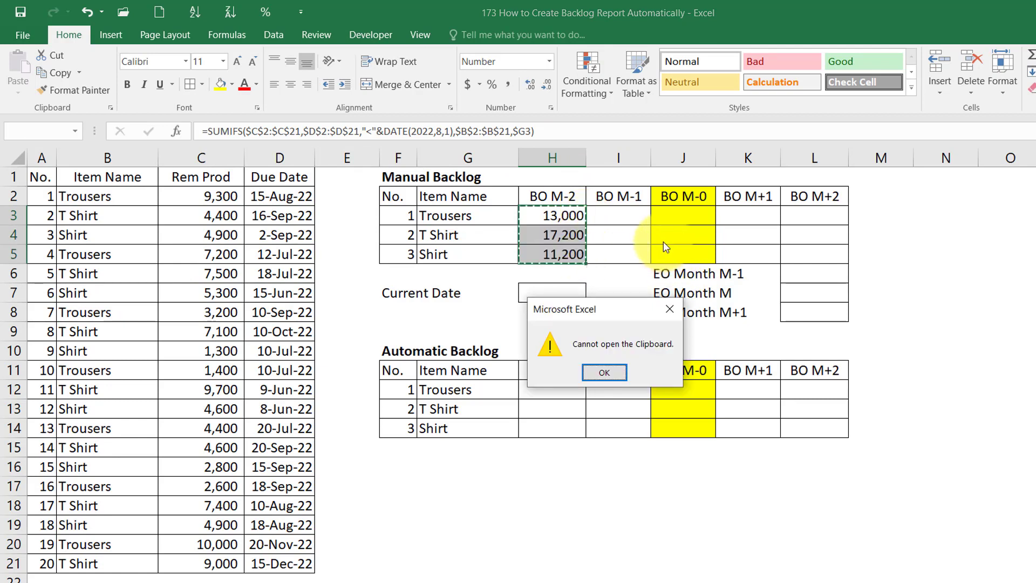
left_click(619, 372)
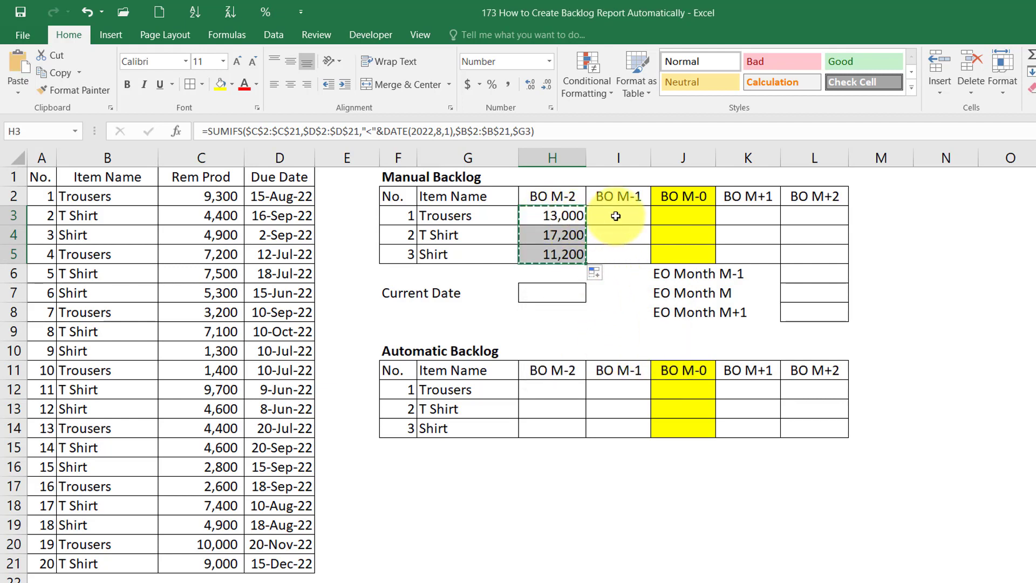
- Paste formulas only into I3:L5 across the remaining month columns
left_click(615, 216)
key("shift+Right")
key("shift+Right")
key("shift+Right")
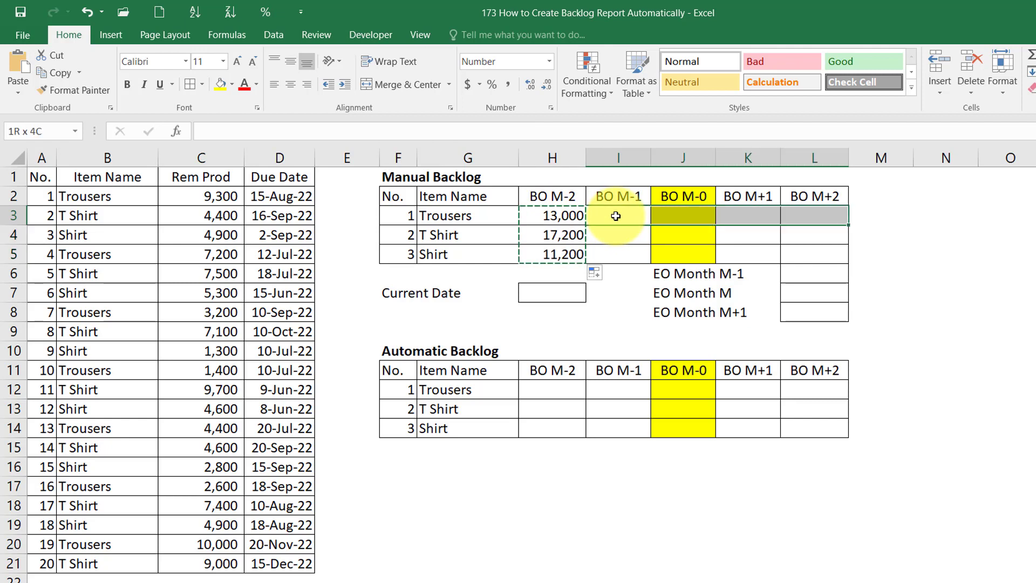
right_click(616, 216)
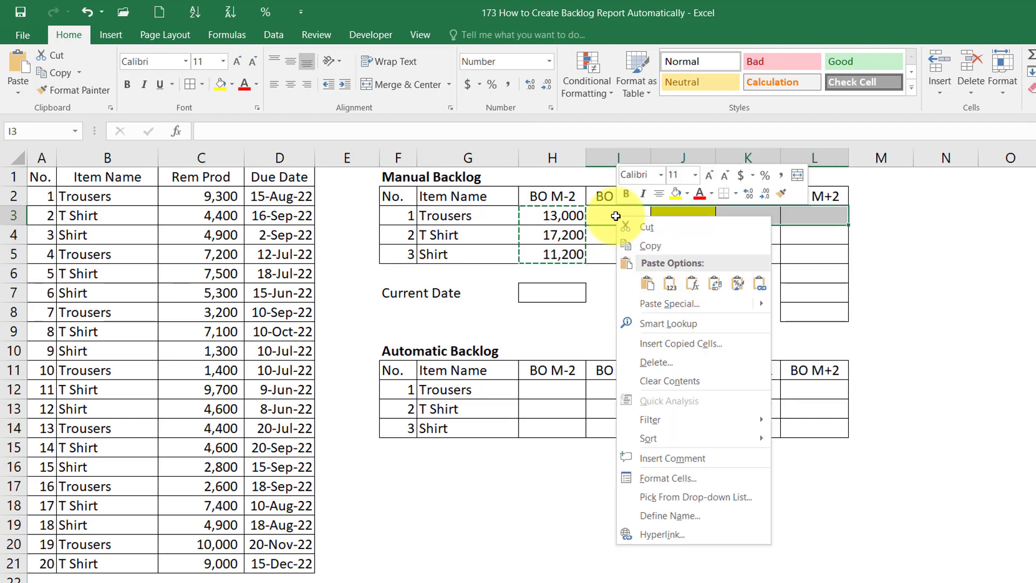
left_click(693, 286)
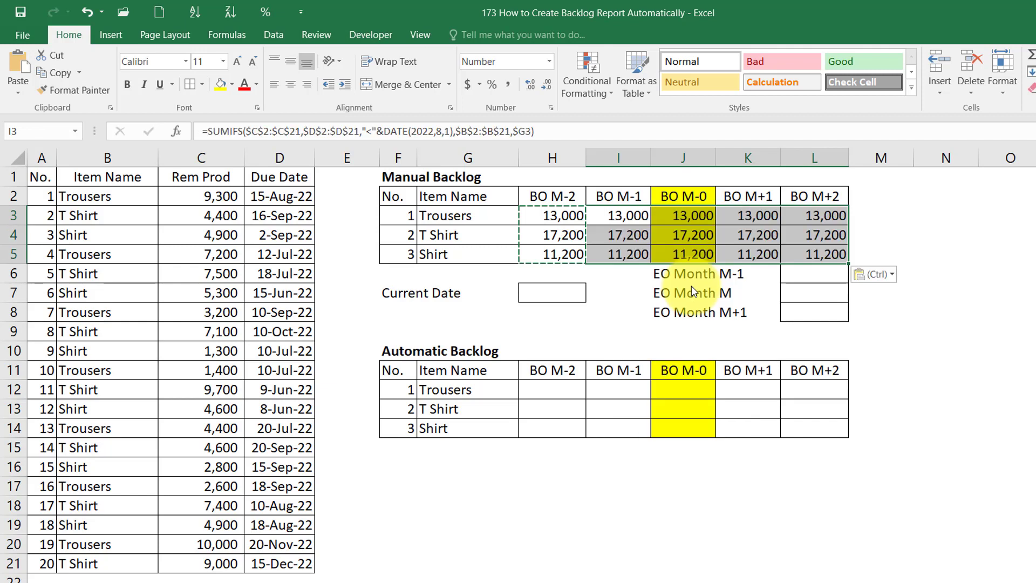
left_click(614, 214)
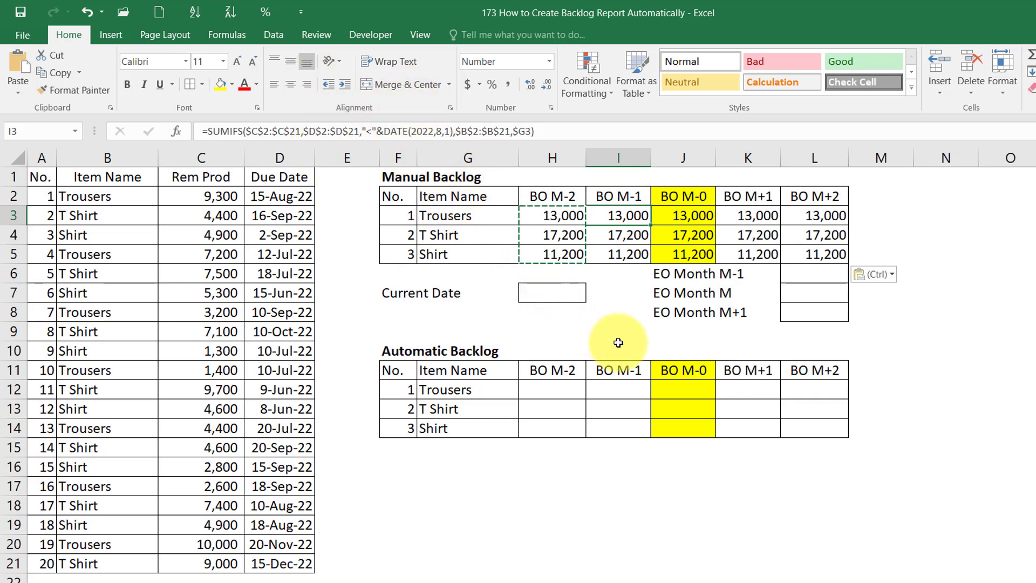
left_click(545, 294)
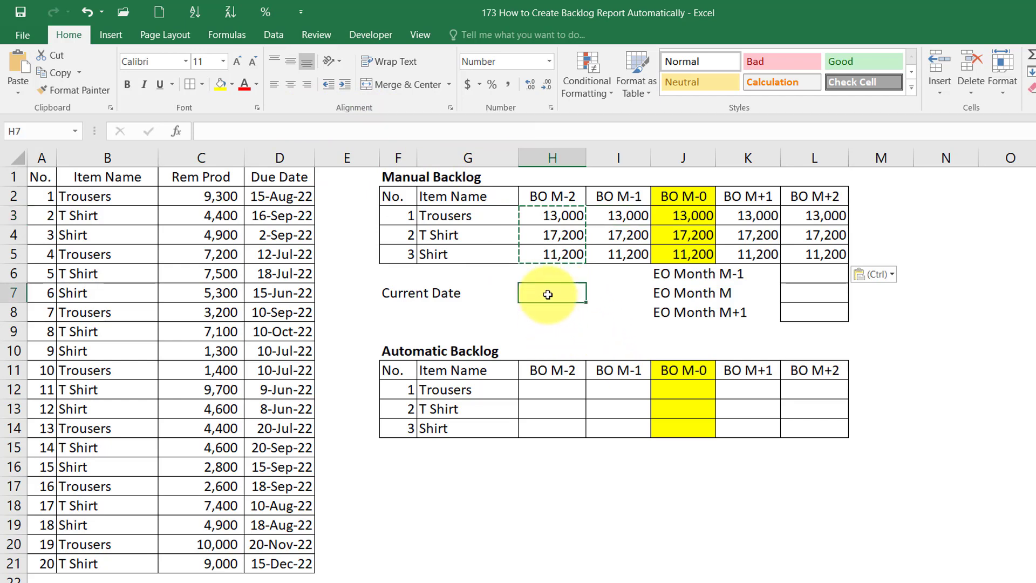
type("=today()")
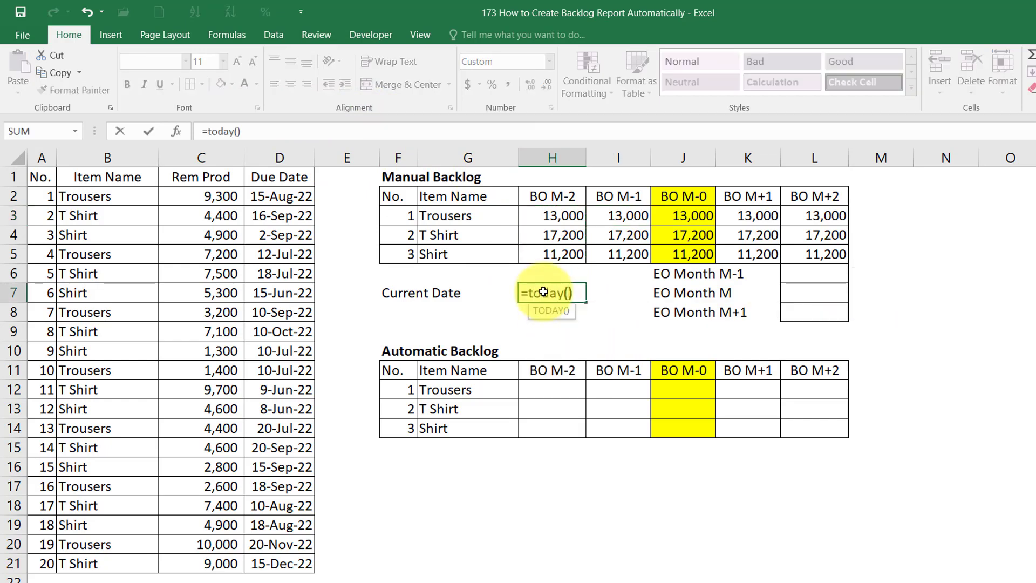
key("Return")
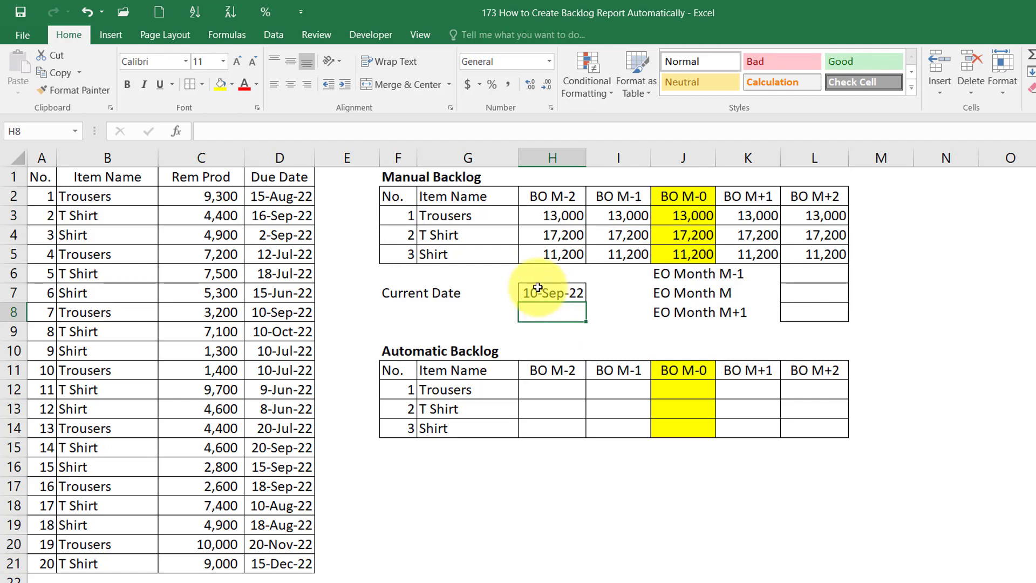
left_click(632, 212)
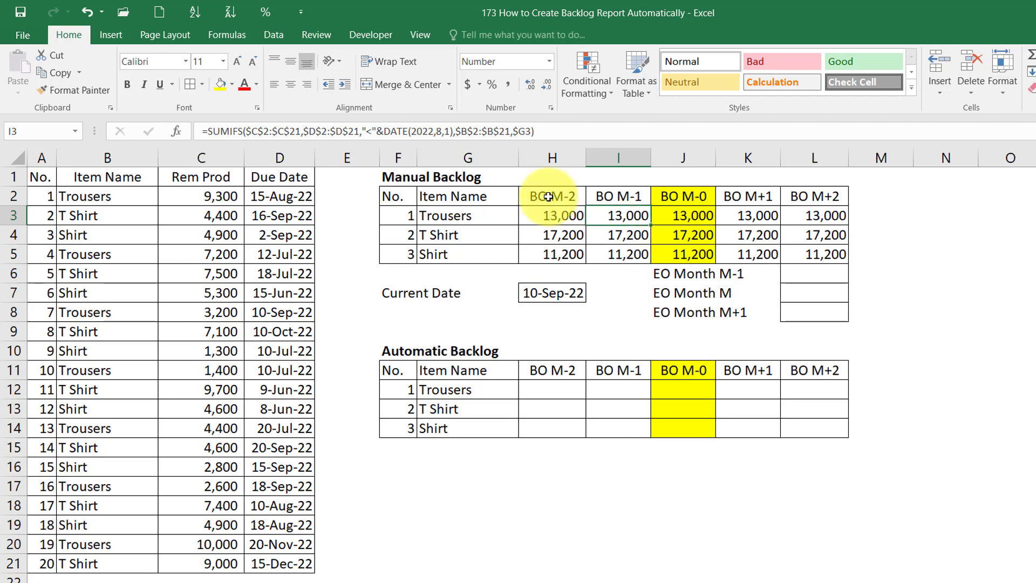
- In I3, adjust the DATE month and append $D$2:$D$21 as another criteria range
left_click(440, 133)
left_click(437, 134)
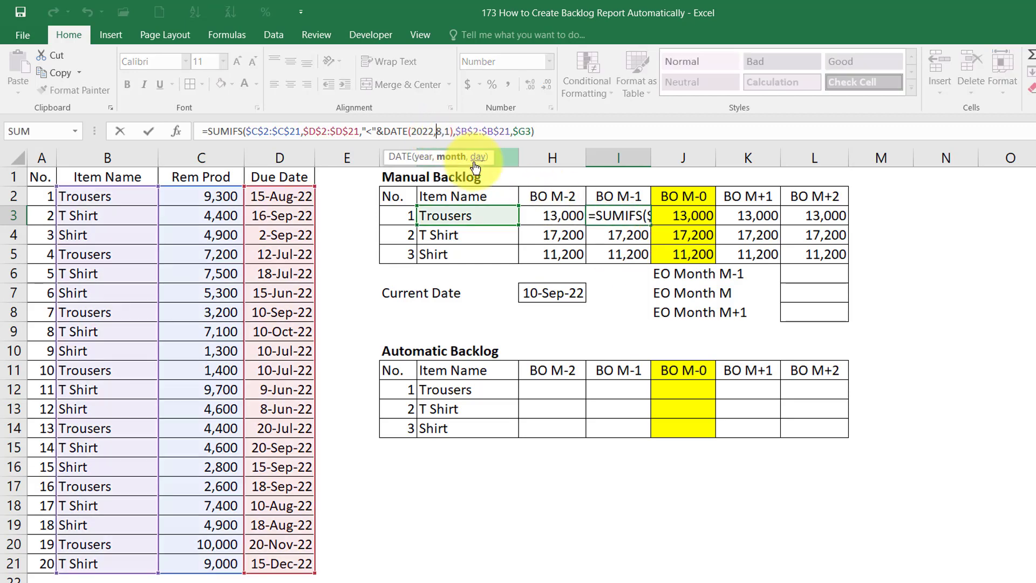
key("Delete")
type("7")
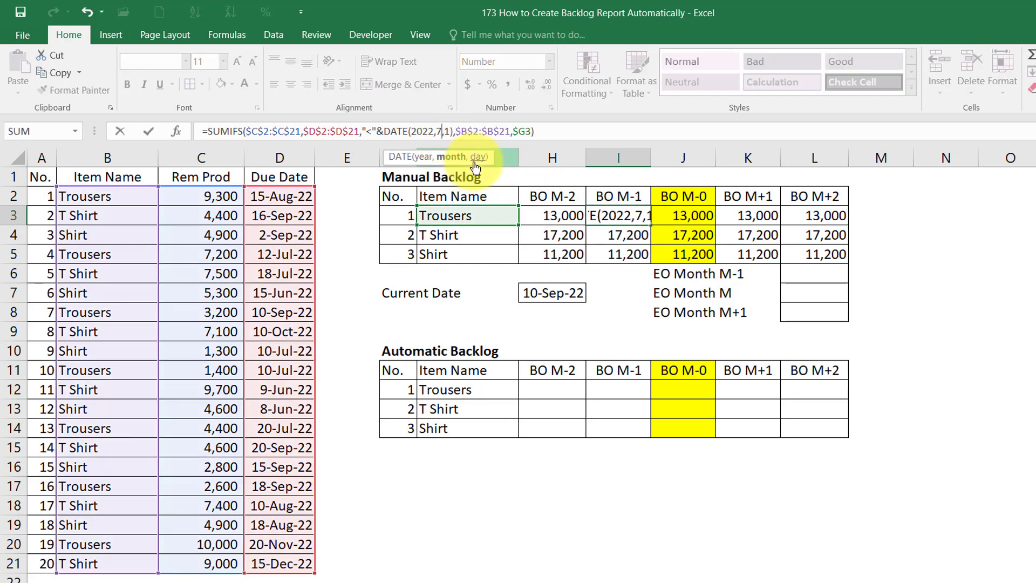
left_click(543, 131)
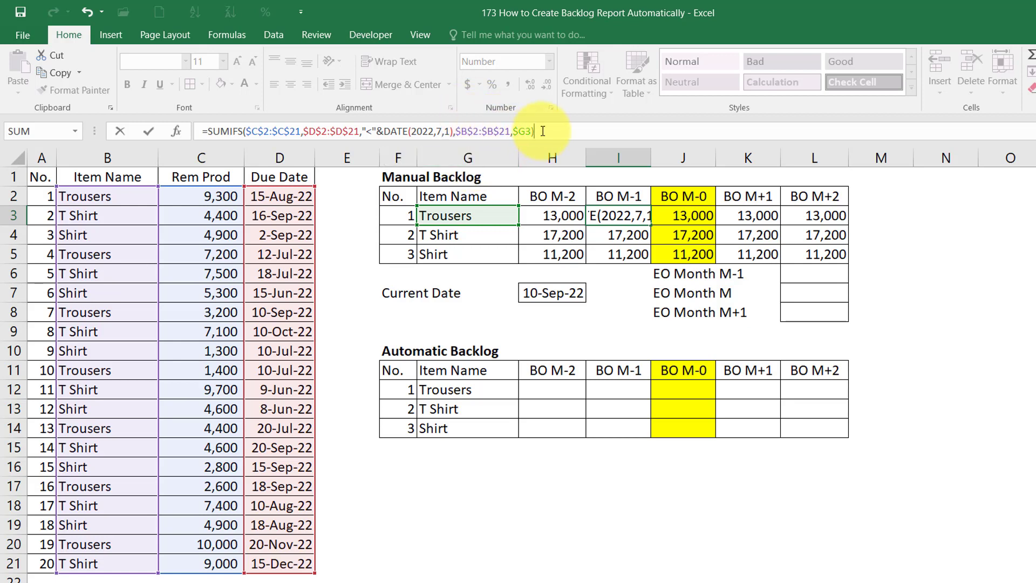
key("BackSpace")
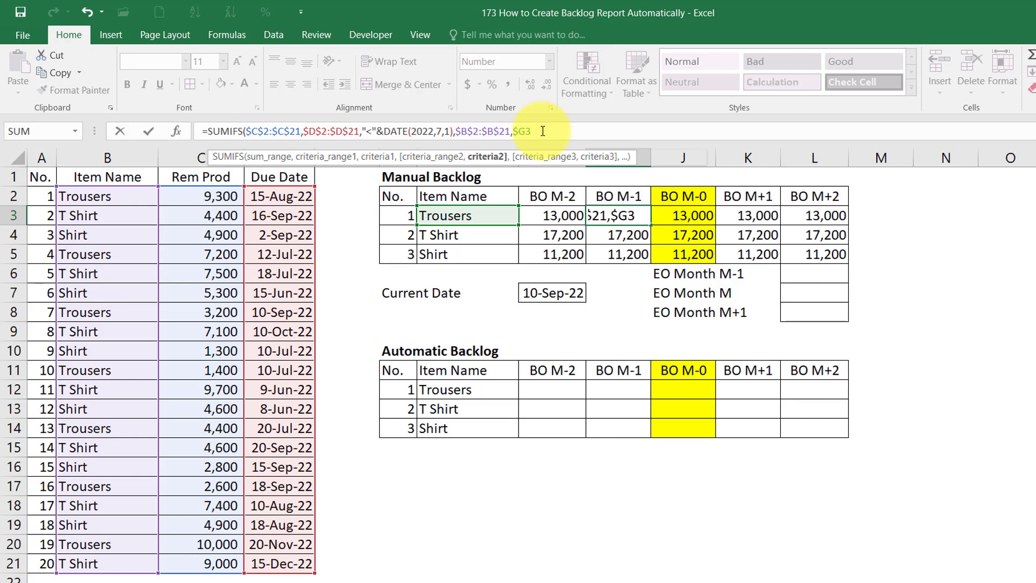
type(",")
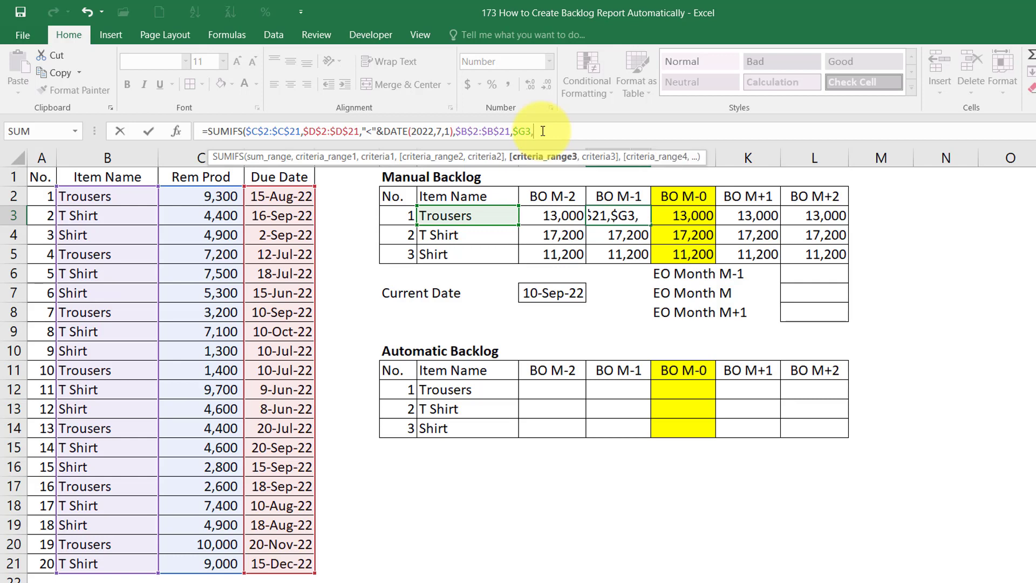
left_click(306, 132)
key("shift+Right")
key("shift+Right")
key("shift+Right")
key("shift+Right")
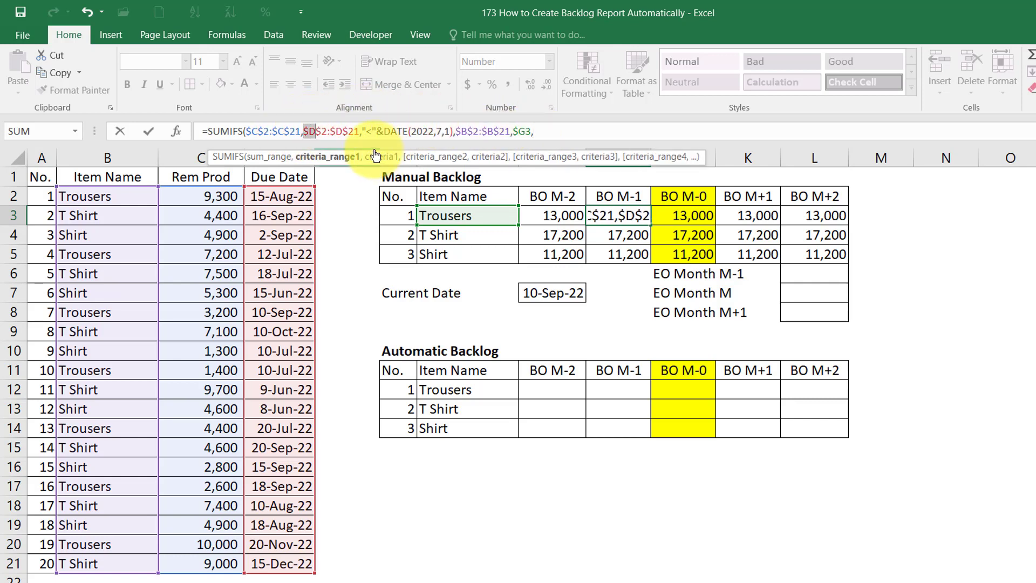
key("shift+Right")
key("shift+Right")
key("shift+Right")
key("shift+Right")
key("shift+Right")
key("shift+Right")
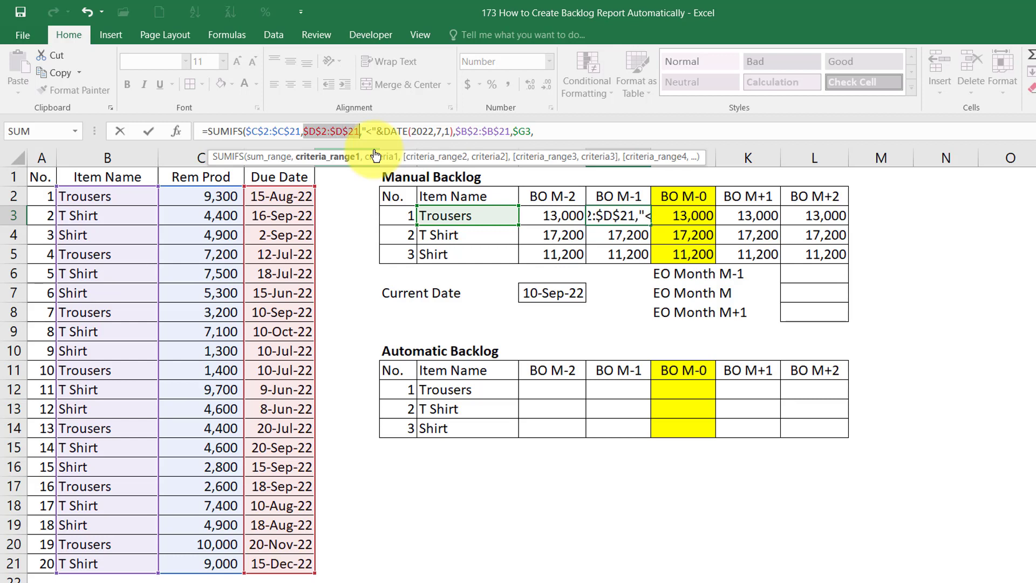
key("ctrl+c")
key("End")
key("ctrl+v")
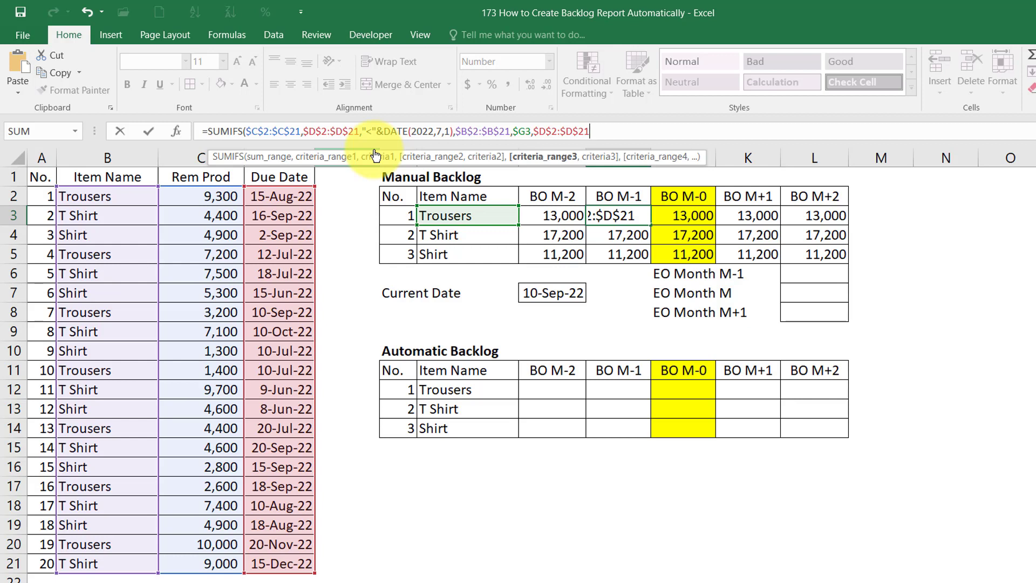
- Set the upper date to DATE(2022,9,1) and add ">="&DATE(2022,08,01), giving 9,300
left_click(440, 132)
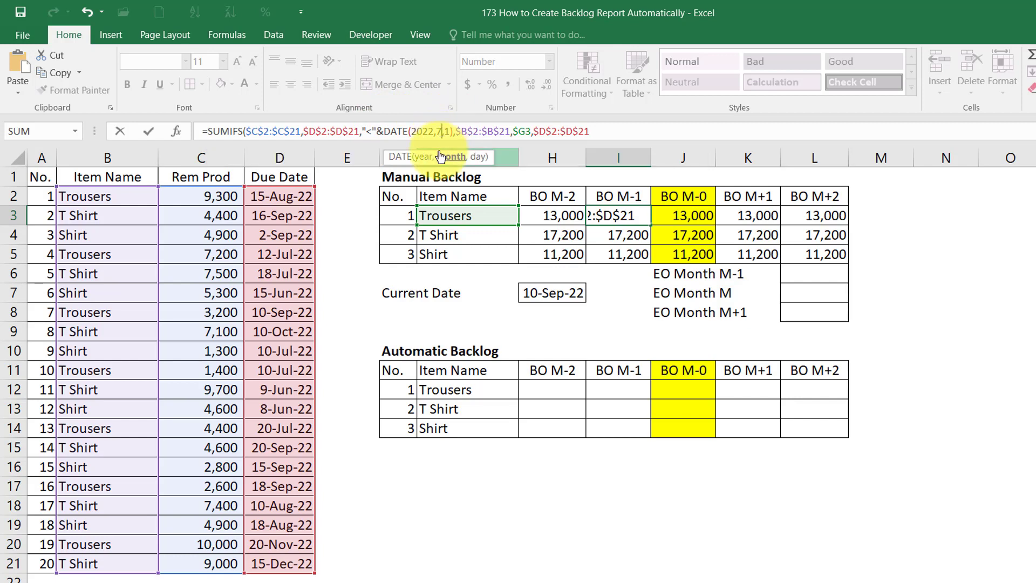
key("BackSpace")
type("9")
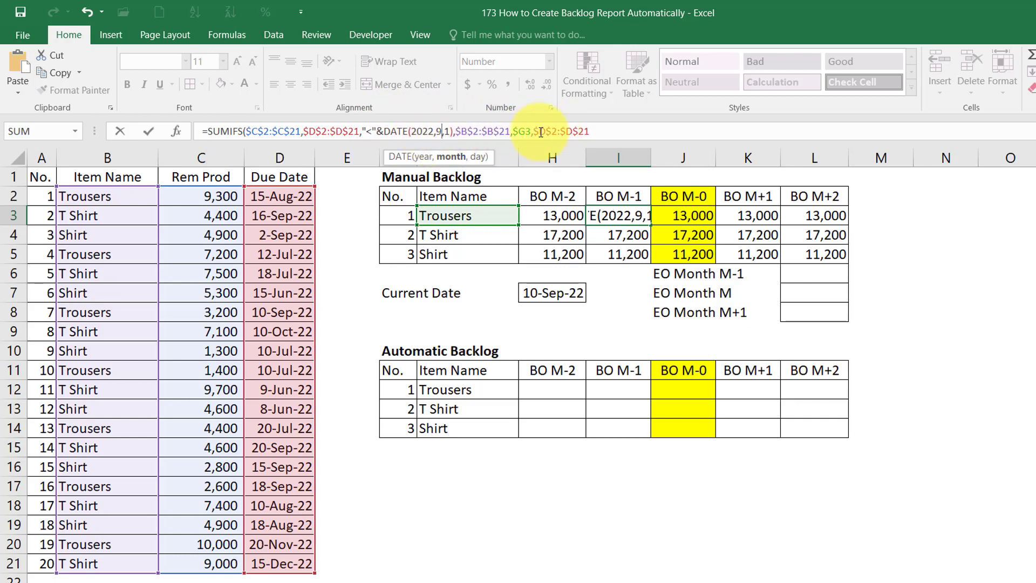
left_click(646, 133)
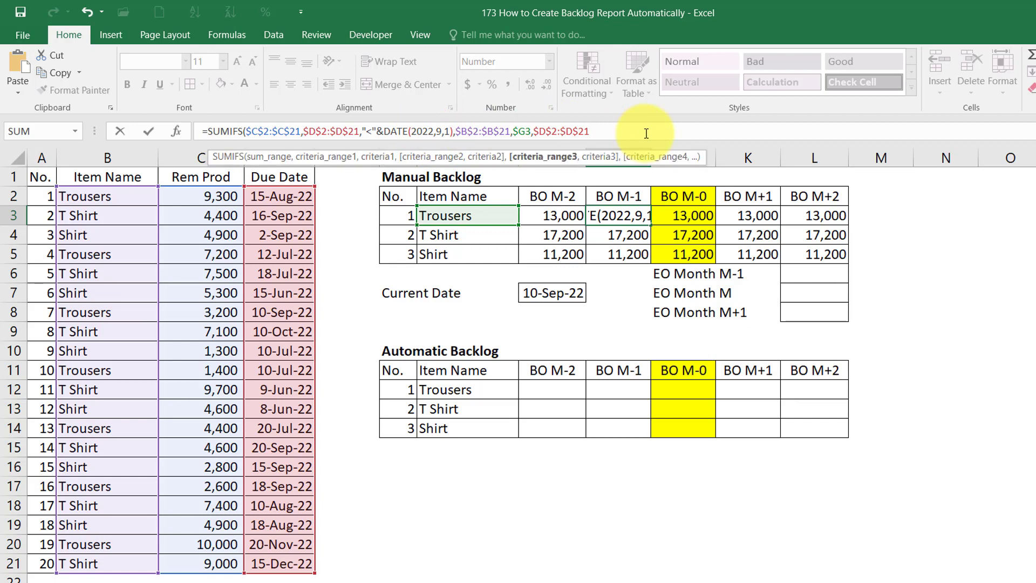
type(",\"")
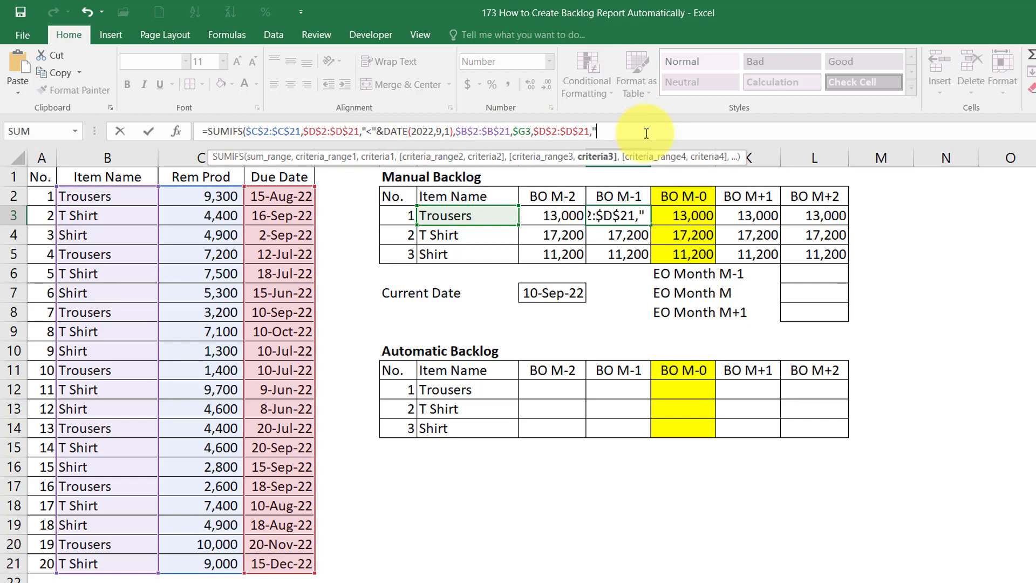
type(">=\"&date(")
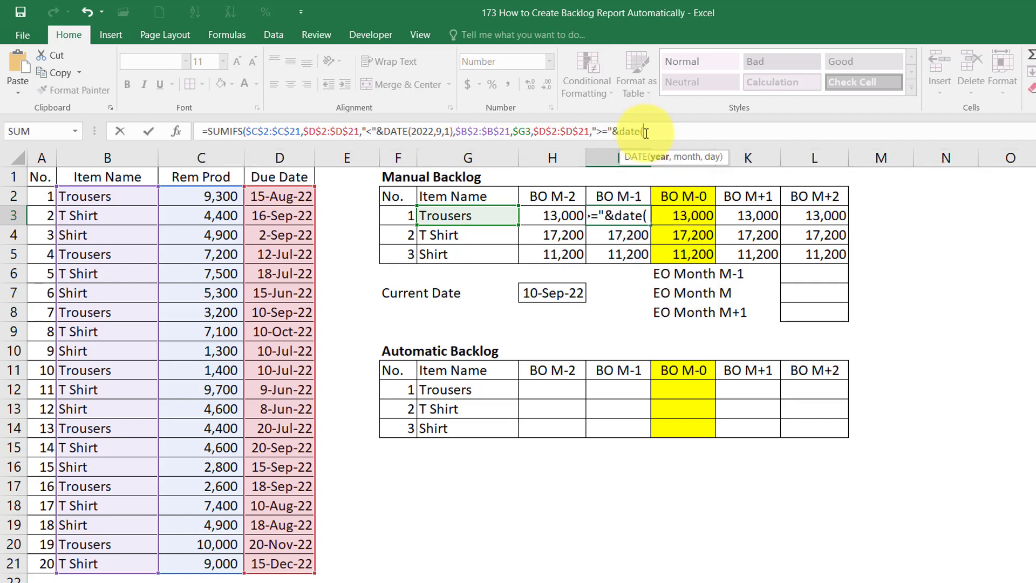
type("2022,")
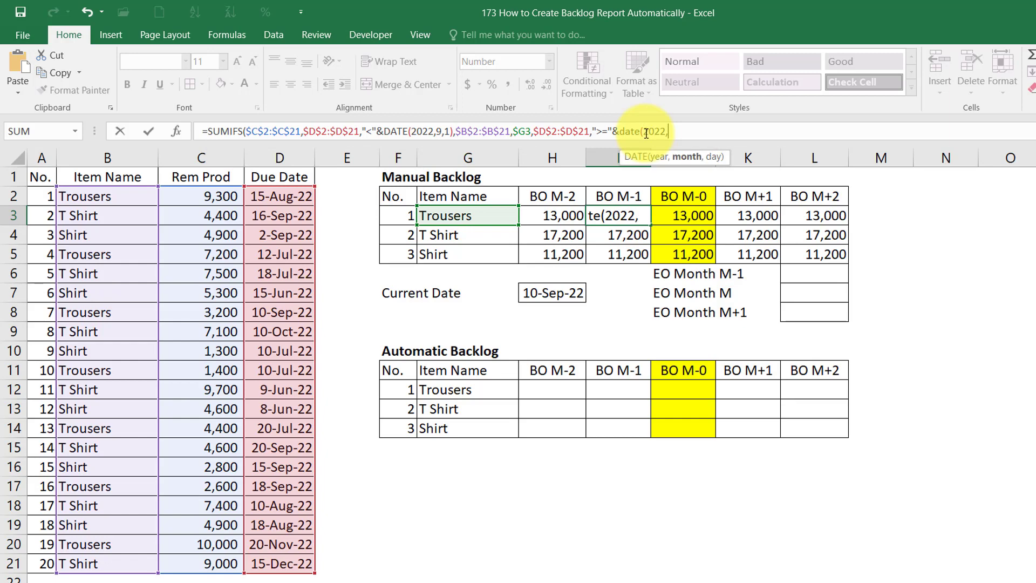
type("08,01)")
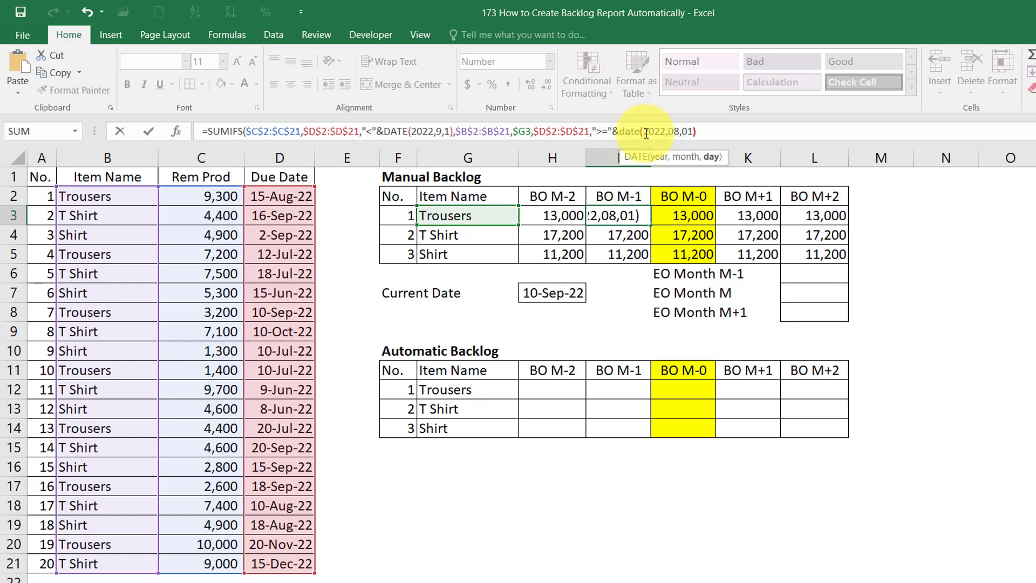
type(")")
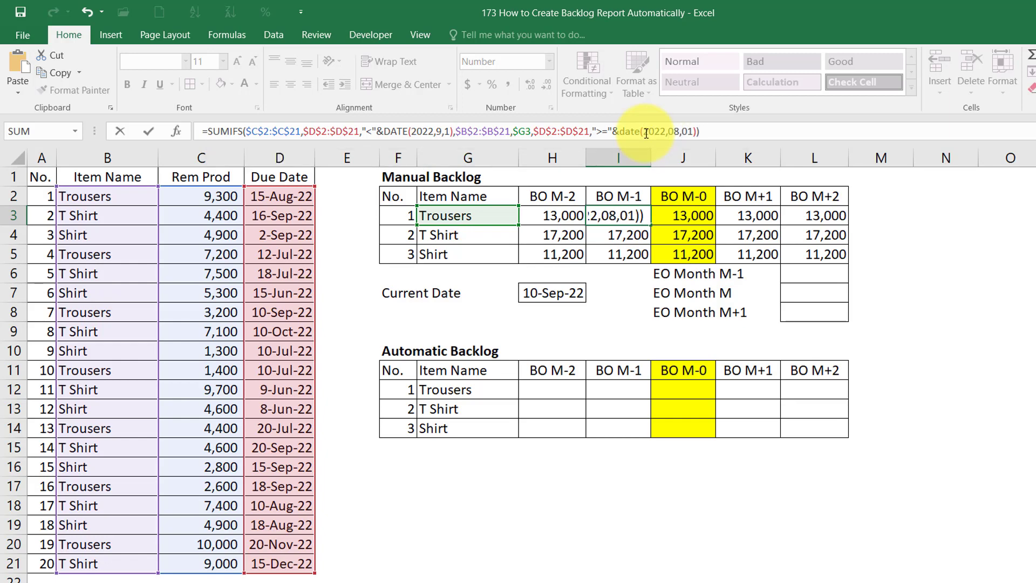
key("Return")
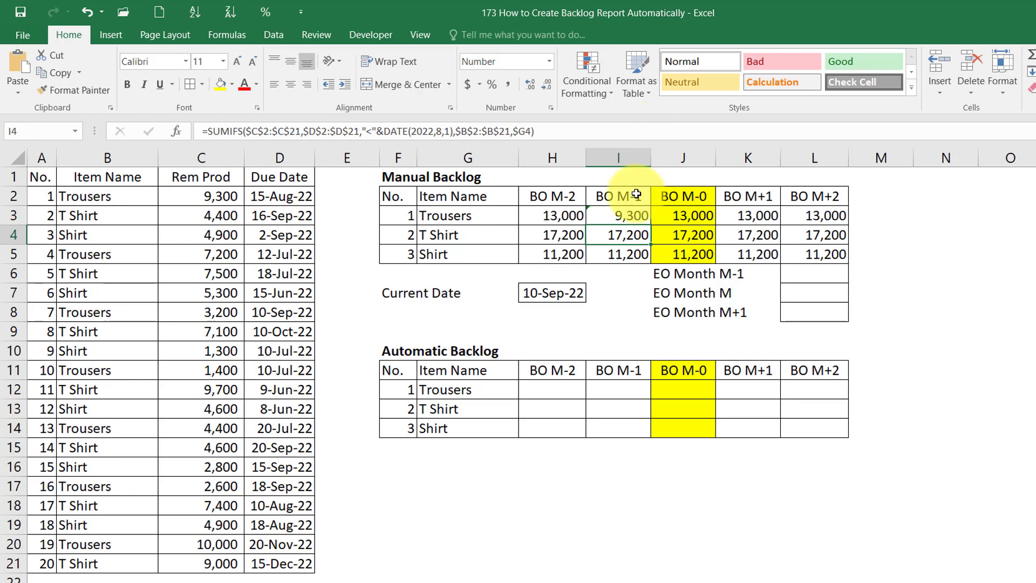
- Copy the I3 formula into I4:I5
left_click(631, 215)
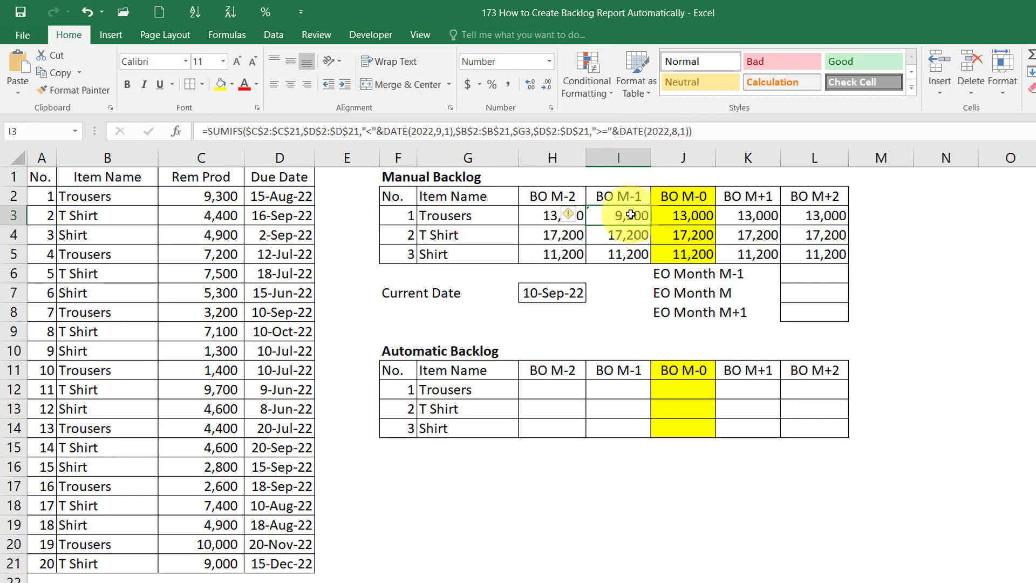
key("ctrl+c")
key("Down")
key("shift+Down")
key("ctrl+v")
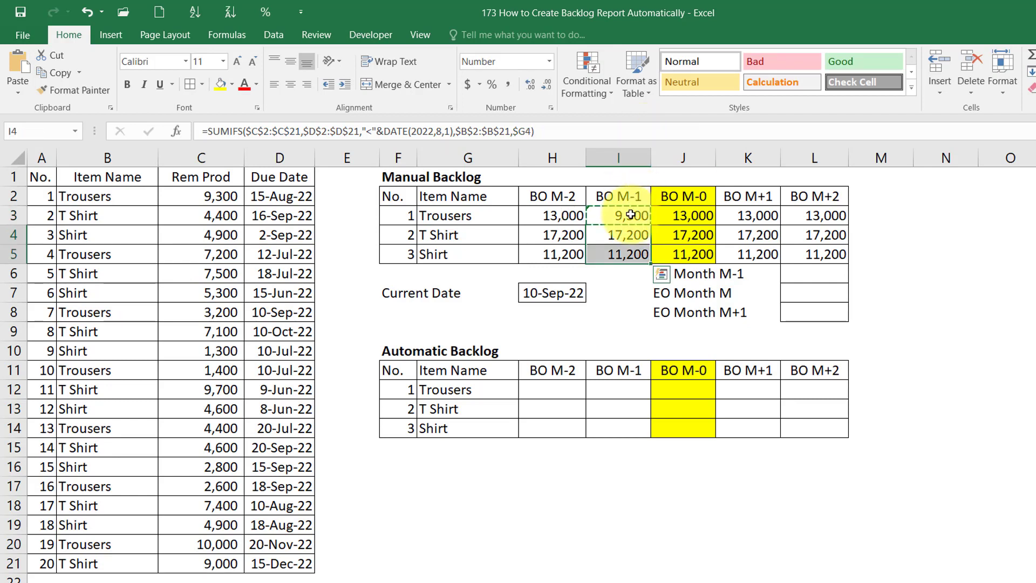
right_click(621, 232)
key("Escape")
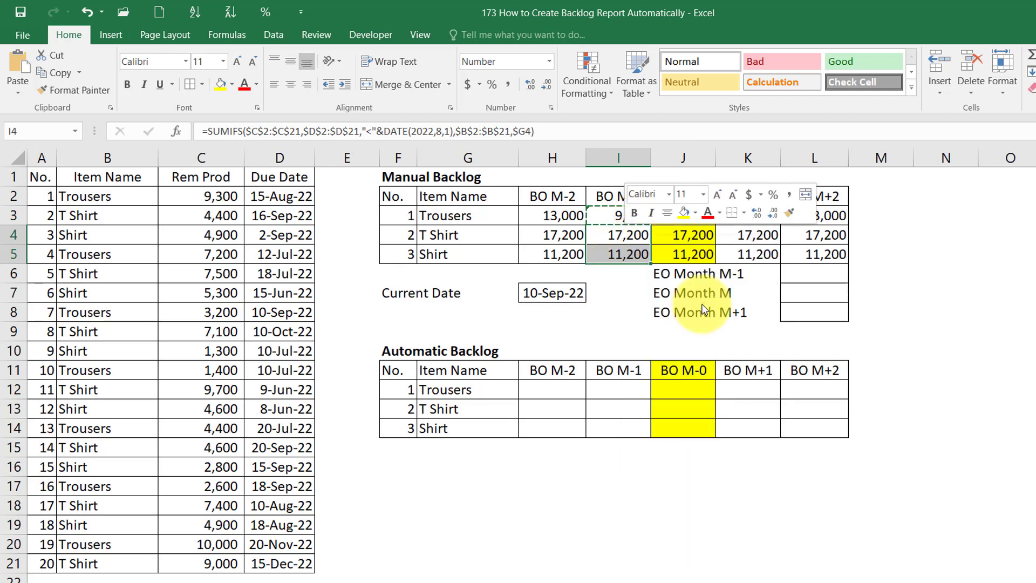
left_click(691, 216)
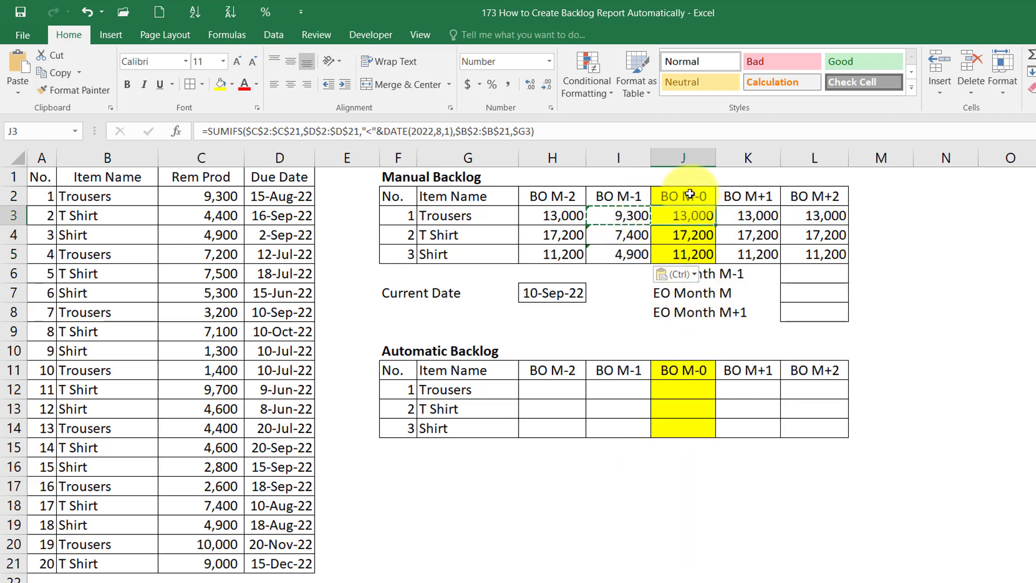
- In J3, change the DATE month to 10 and duplicate the due-date condition
left_click(434, 131)
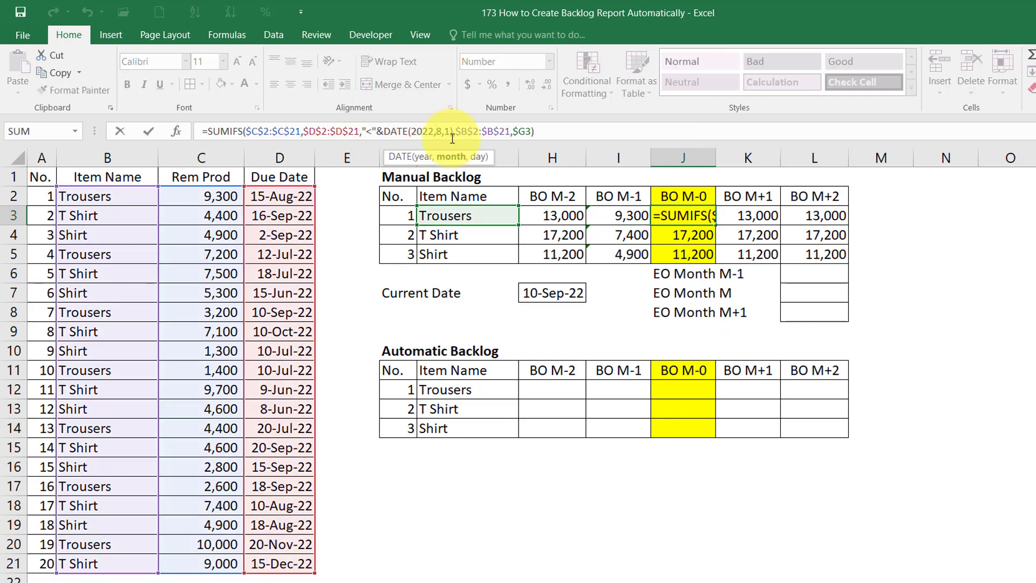
key("Delete")
type("10")
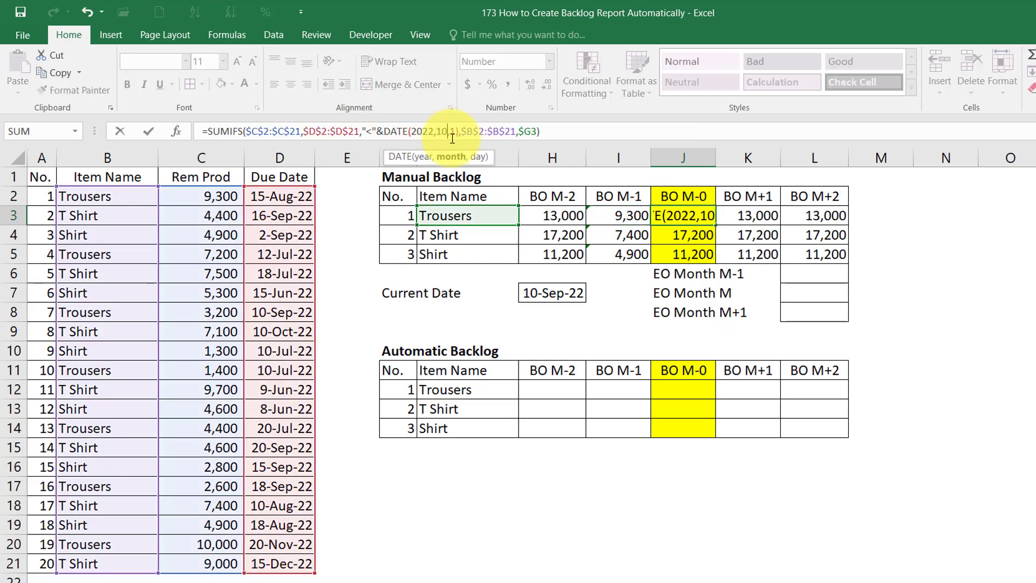
left_click(308, 130)
key("shift+Right")
key("shift+Right")
key("shift+Right")
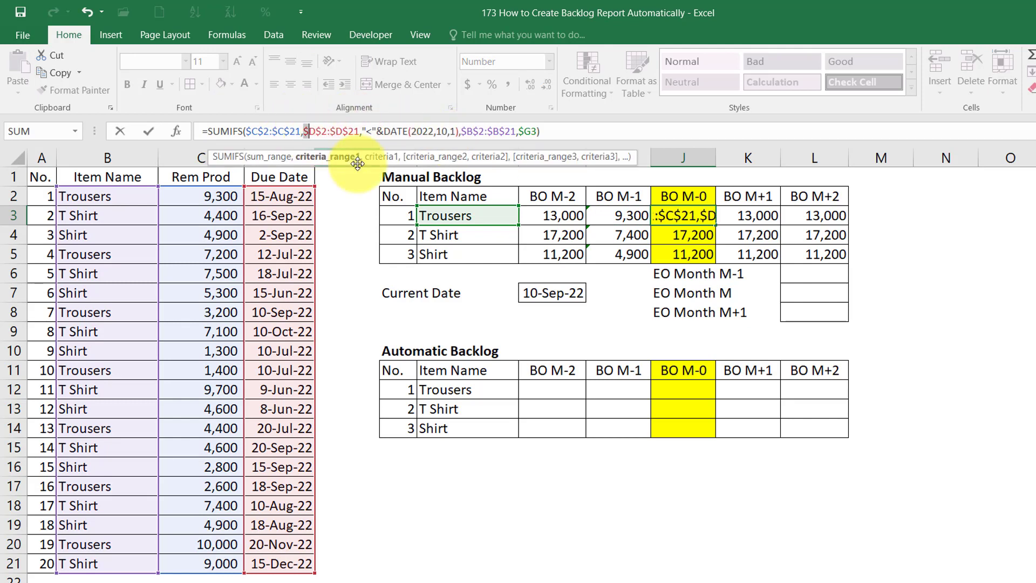
key("shift+Right")
key("shift+Right")
key("shift+Right")
key("shift+Right")
key("shift+Right")
key("shift+Right")
key("shift+Right")
key("shift+Right")
key("shift+Right")
key("shift+Right")
key("shift+Right")
key("shift+Right")
key("shift+Right")
key("shift+Right")
key("shift+Right")
key("shift+Right")
key("shift+Right")
key("shift+Right")
key("shift+Right")
key("shift+Right")
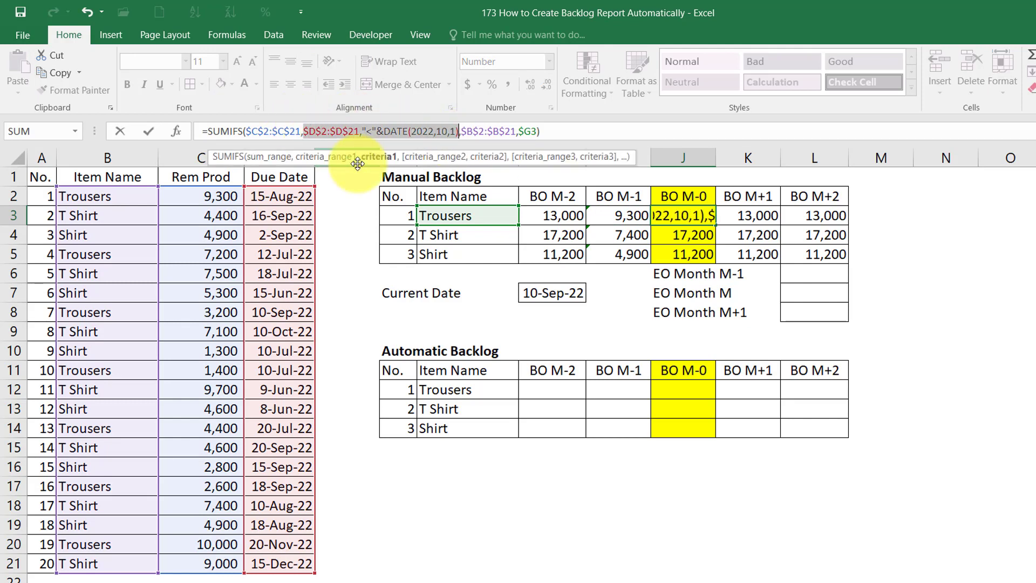
key("End")
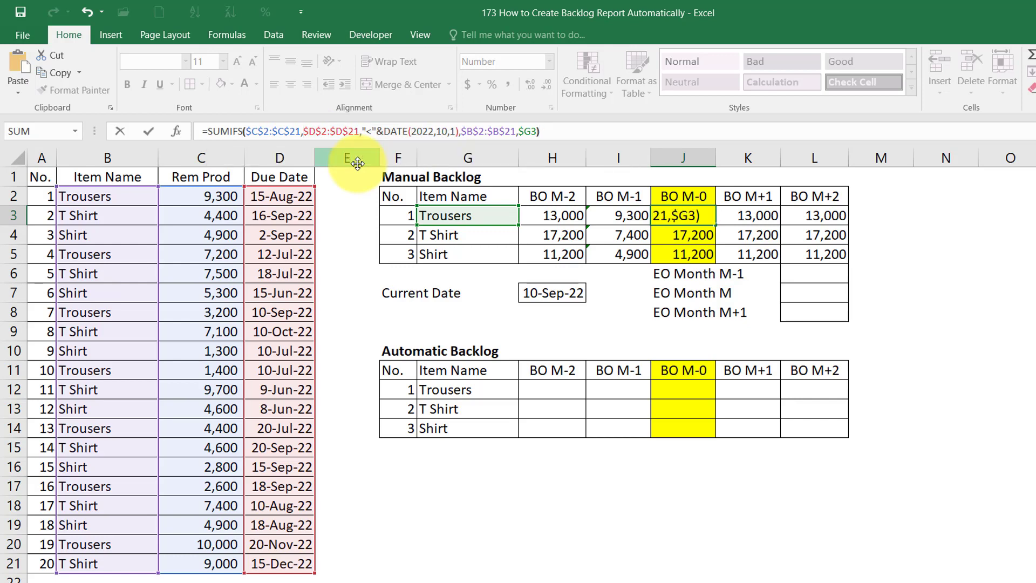
key("Left")
type(",")
key("ctrl+v")
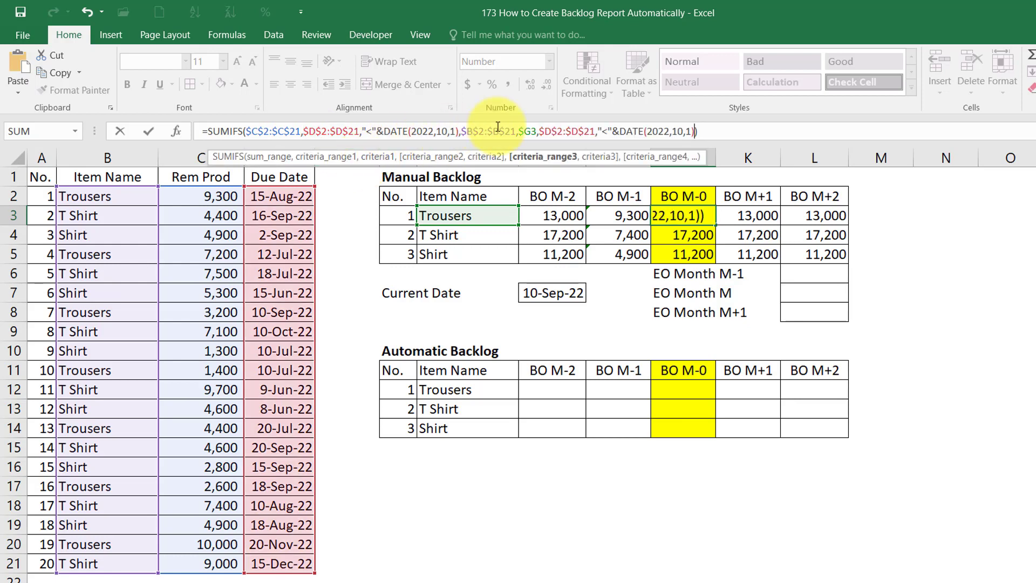
- Make the second due-date condition ">=" with DATE month 9, and commit
left_click(608, 131)
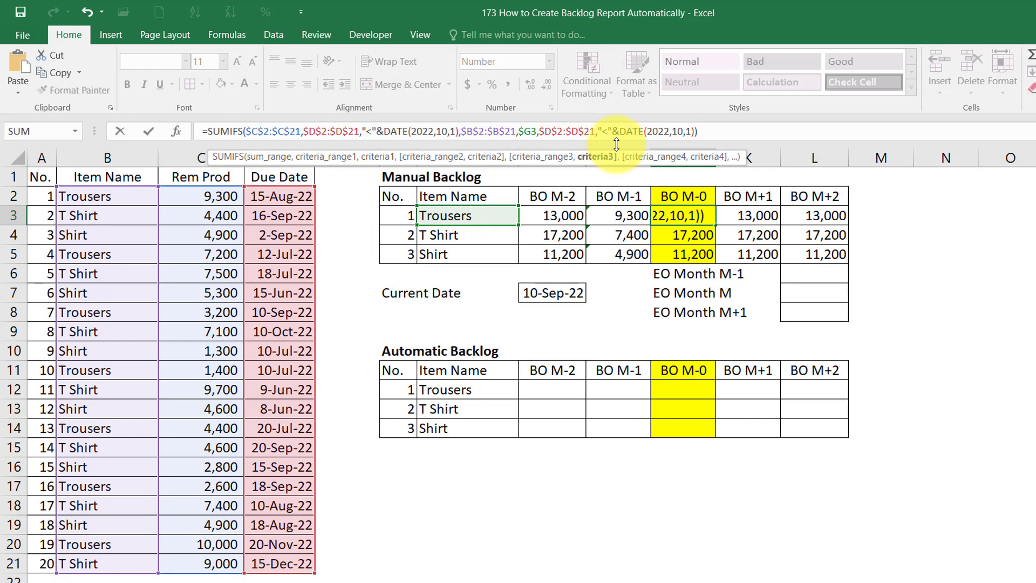
key("BackSpace")
type(">=")
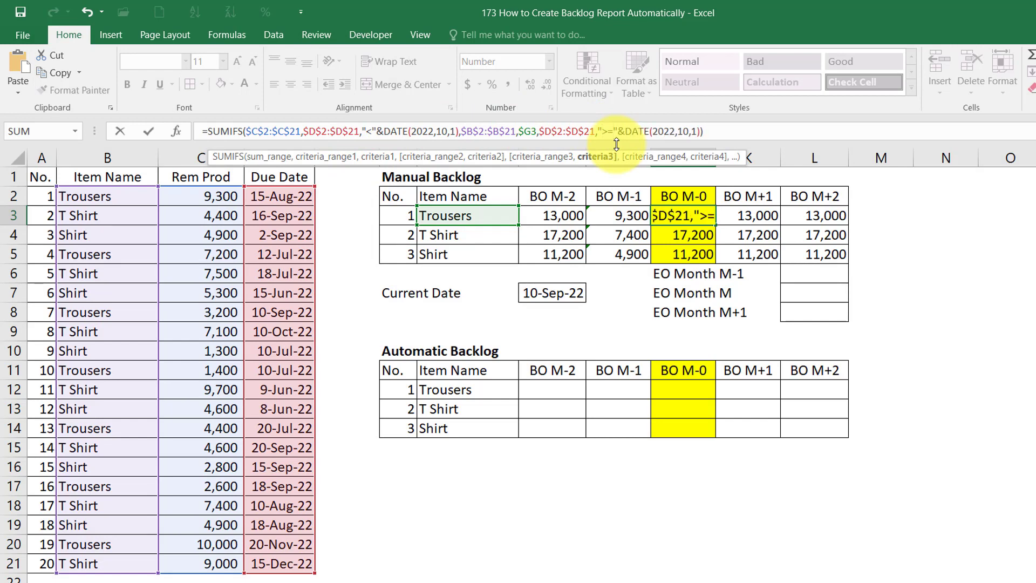
left_click(682, 132)
key("BackSpace")
key("Delete")
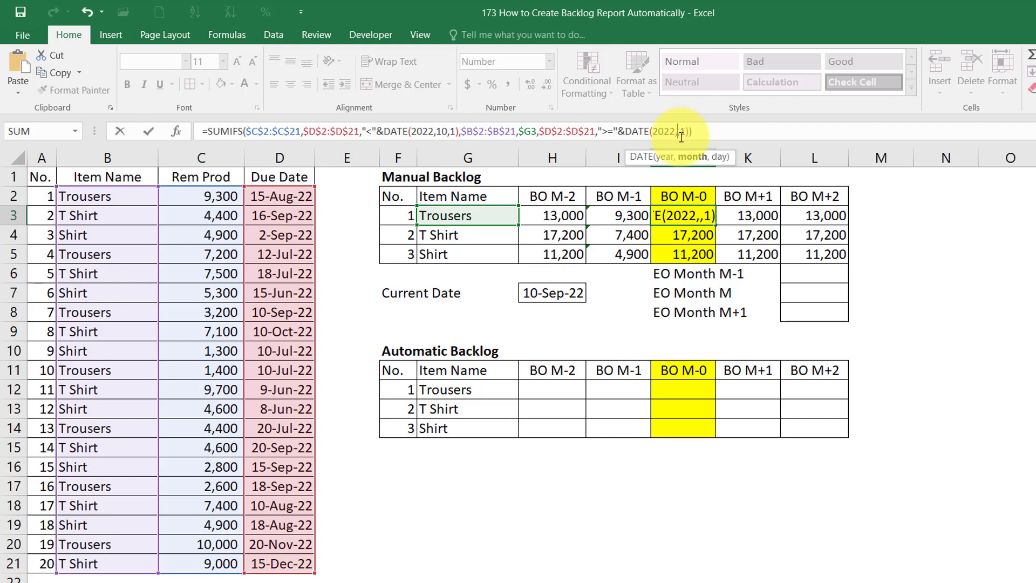
type("9")
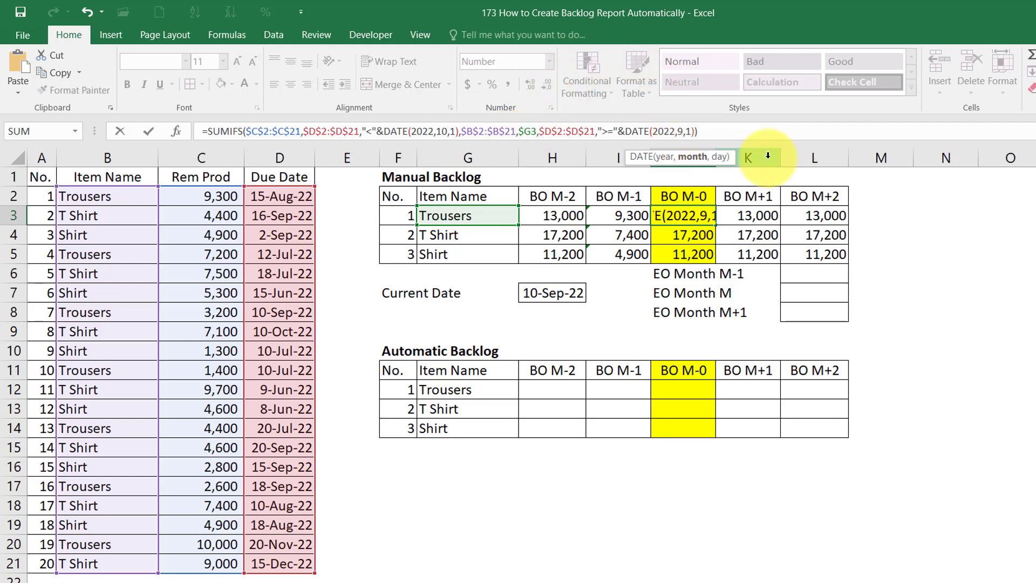
key("ctrl+Return")
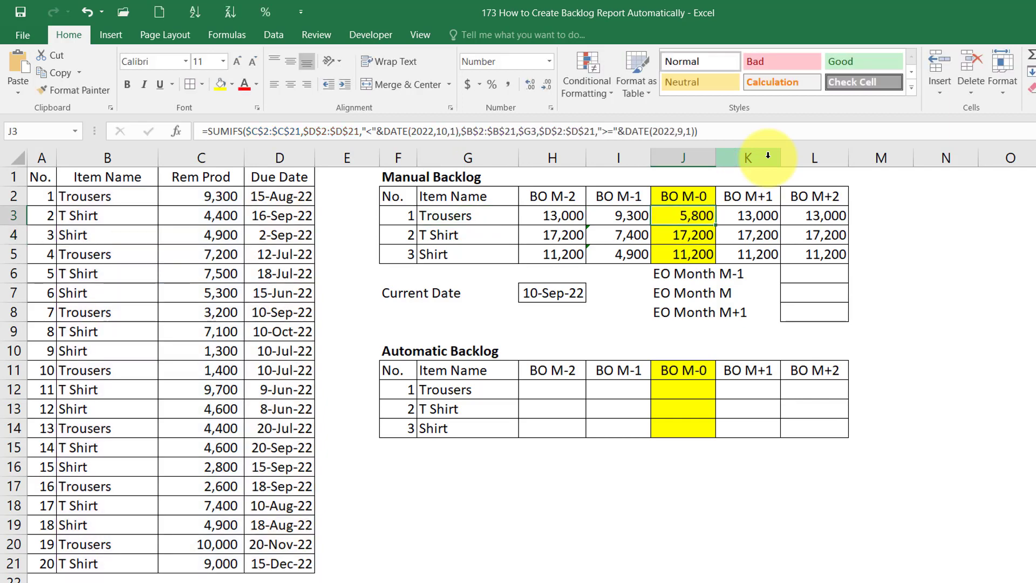
- Copy the J3 formula into J4:J5
key("ctrl+c")
key("Down")
key("shift+Down")
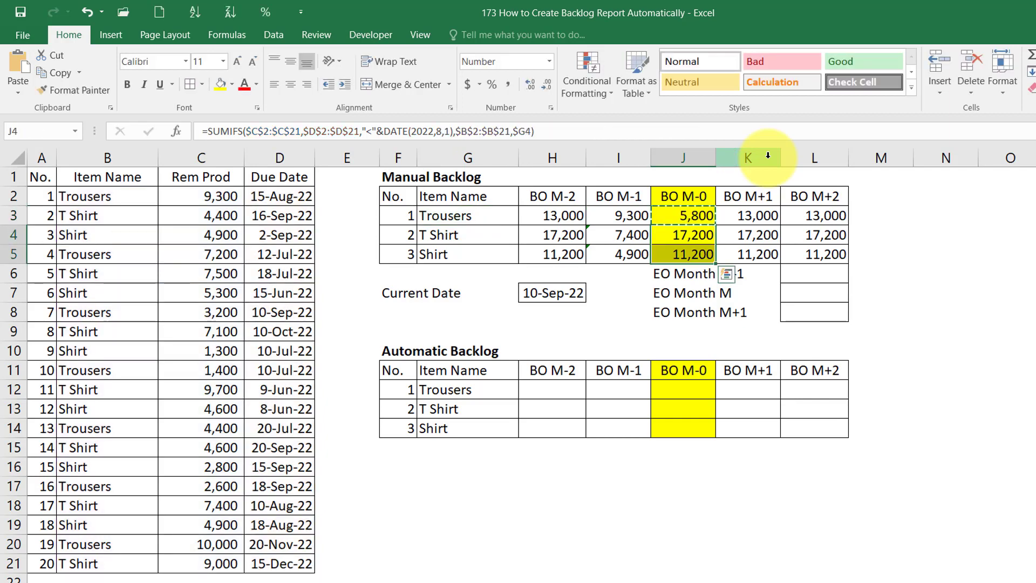
key("ctrl+v")
key("Left")
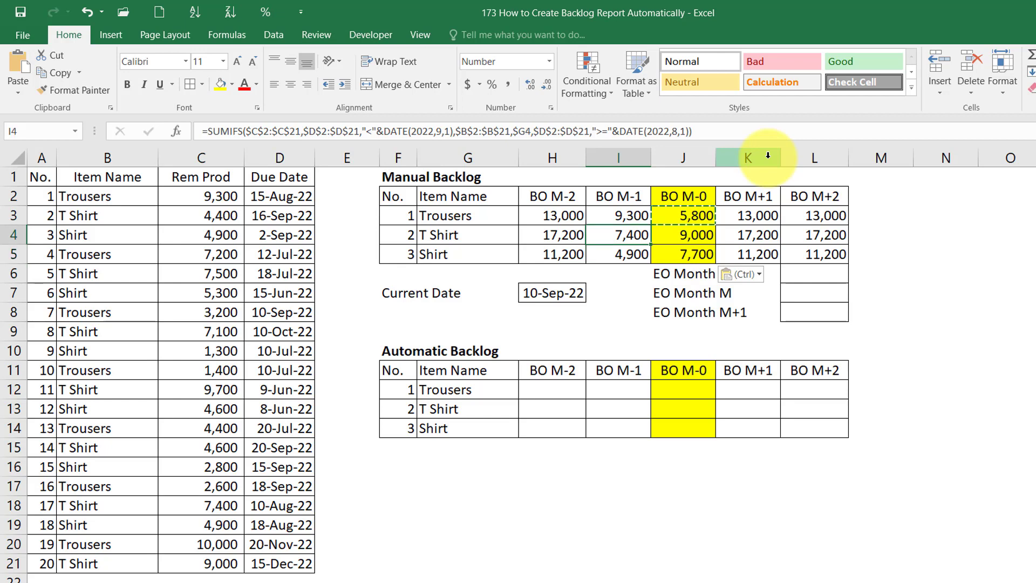
key("Right")
key("Right")
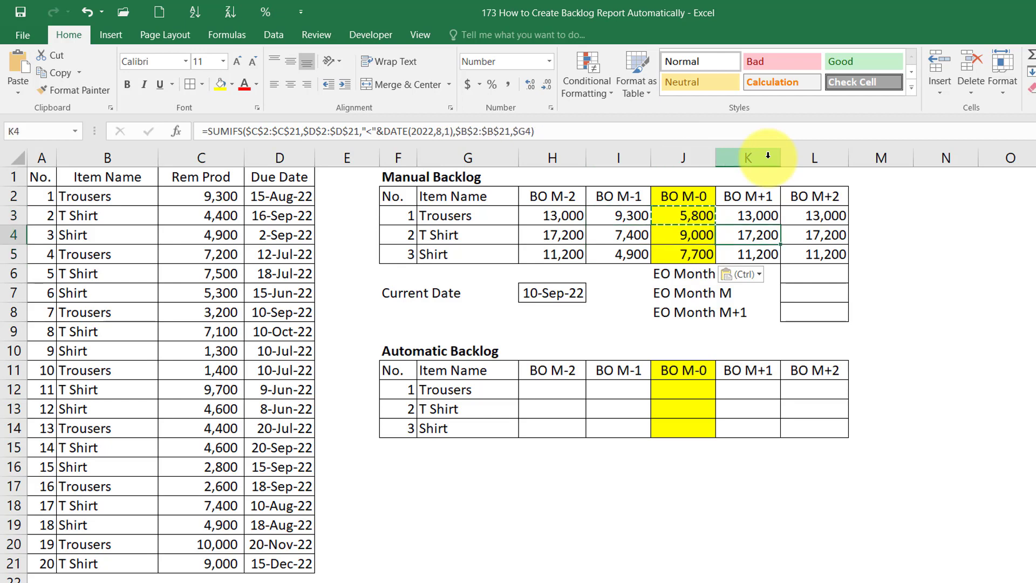
key("Right")
key("Up")
key("Left")
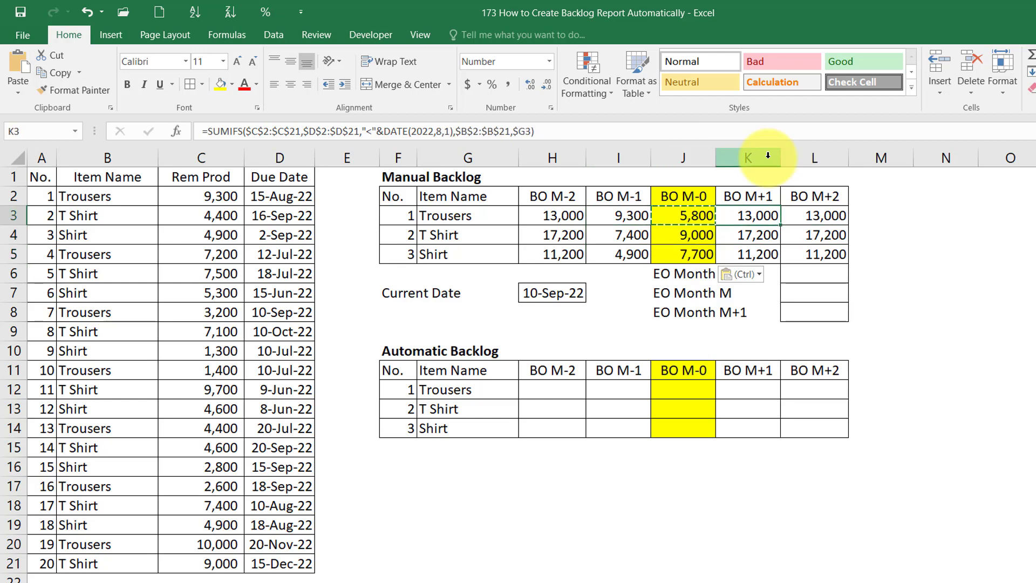
key("Left")
key("Right")
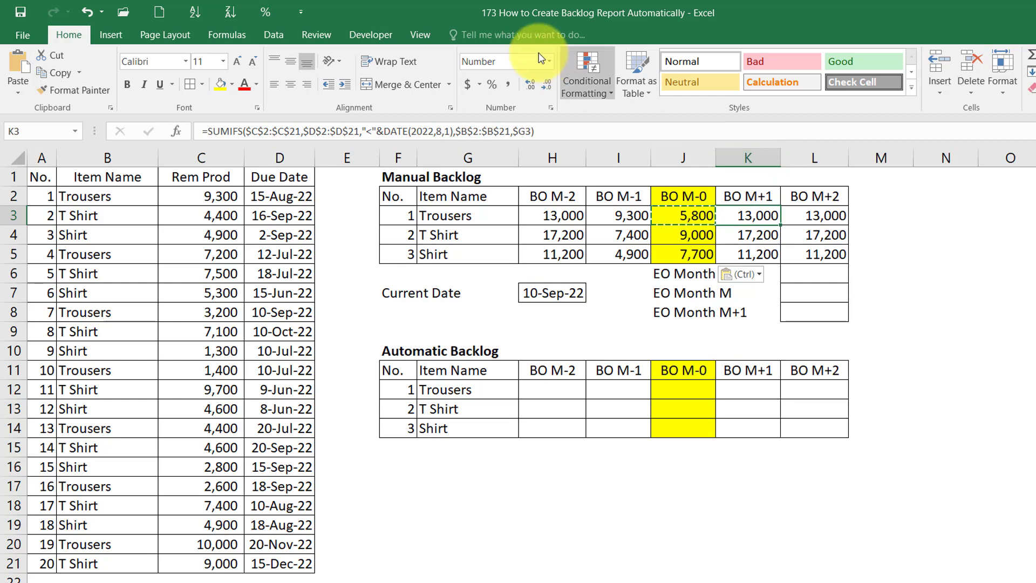
- In K3, set the end date to DATE(2022,11,1) and append a copy of the due-date criterion
left_click(379, 134)
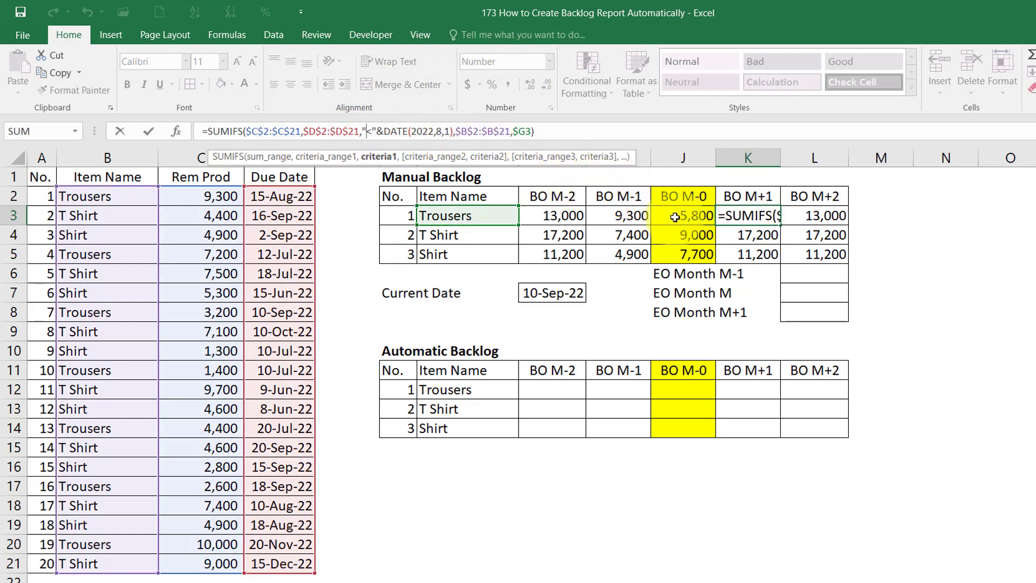
left_click(437, 133)
key("Delete")
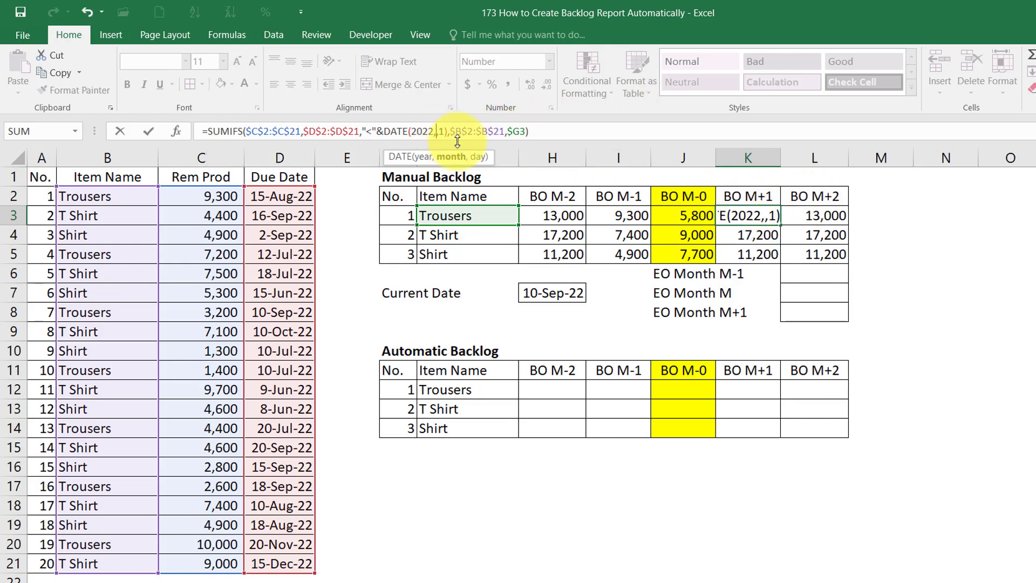
type("11")
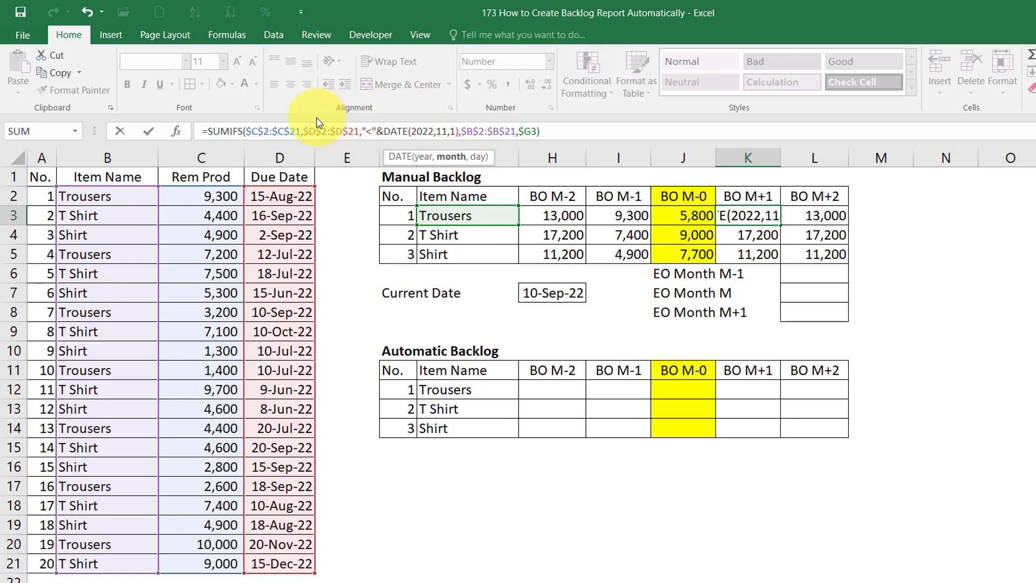
left_click(304, 131)
key("shift+Right")
key("shift+Right")
key("shift+Right")
key("shift+Right")
key("shift+Right")
key("shift+Right")
key("shift+Right")
key("shift+Right")
key("shift+Right")
key("shift+Right")
key("shift+Right")
key("shift+Right")
key("shift+Right")
key("shift+Right")
key("shift+Right")
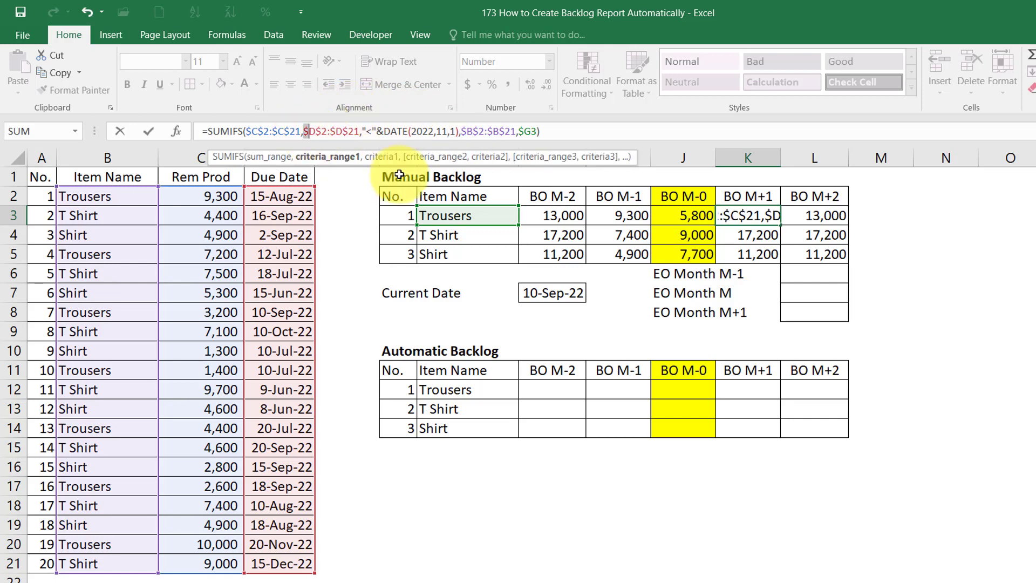
key("shift+Right")
key("shift+Right")
key("shift+Right")
key("shift+Right")
key("shift+Right")
key("shift+Right")
key("shift+Right")
key("shift+Right")
key("shift+Right")
key("shift+Right")
key("shift+Right")
key("shift+Right")
key("shift+Right")
key("shift+Right")
key("shift+Right")
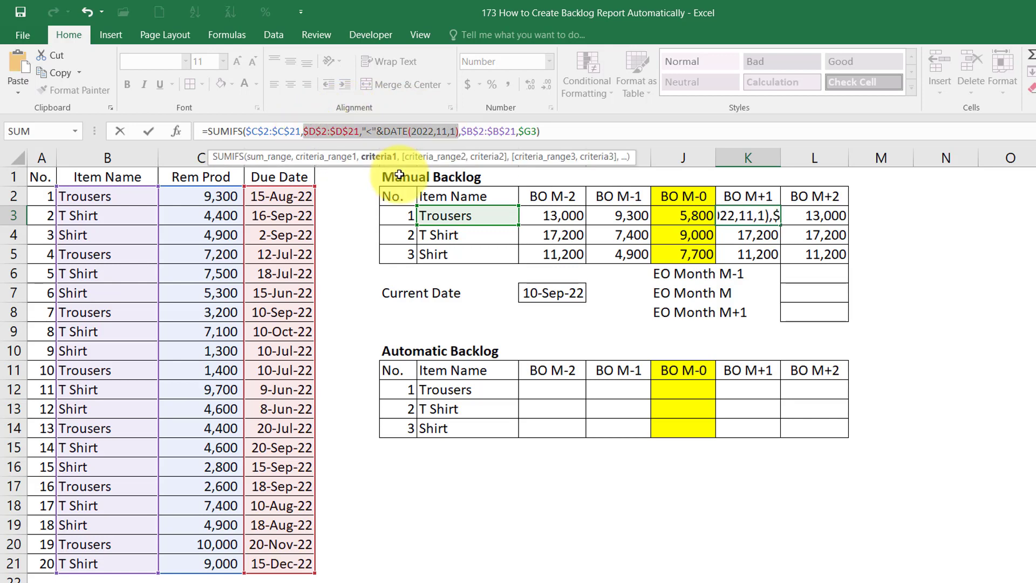
key("shift+Right")
key("shift+Right")
key("shift+Right")
key("shift+Right")
key("shift+Right")
key("shift+Right")
key("shift+Right")
key("shift+Right")
key("shift+Right")
key("shift+Right")
key("shift+Right")
left_click(549, 130)
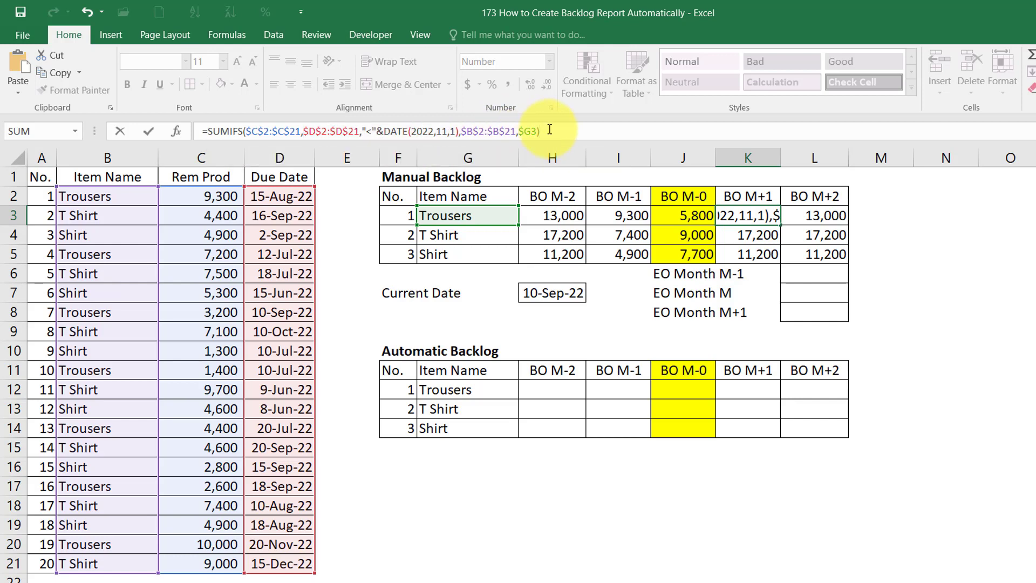
key("BackSpace")
type(",")
key("ctrl+v")
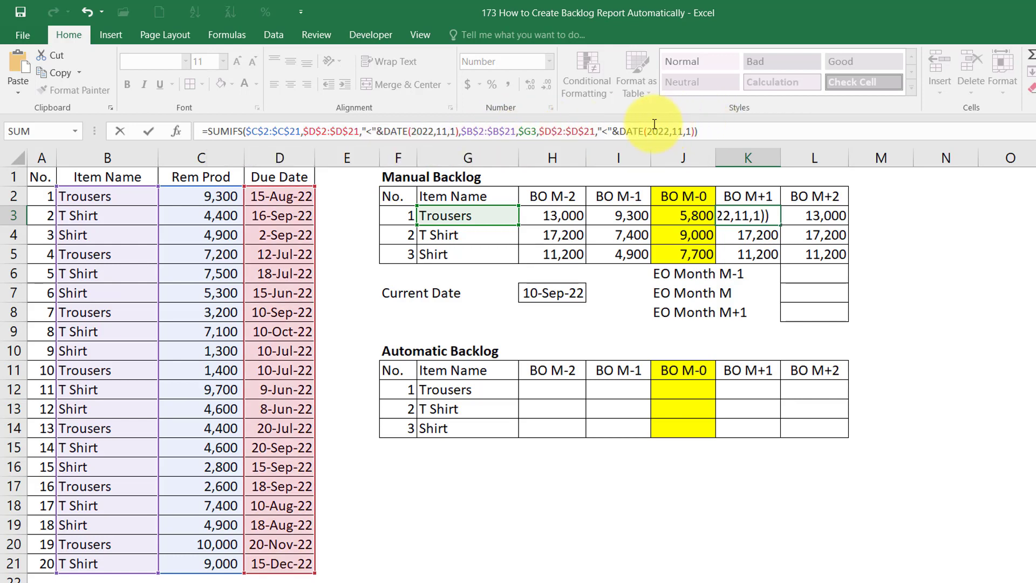
- Turn the added condition into ">="&DATE(2022,10,1) and commit the formula
left_click(612, 130)
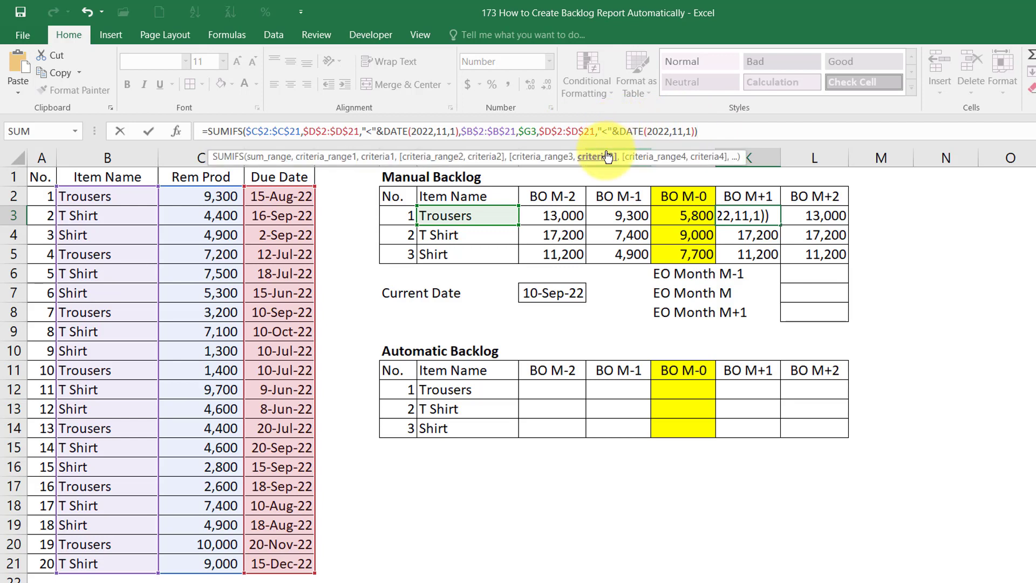
key("BackSpace")
key("BackSpace")
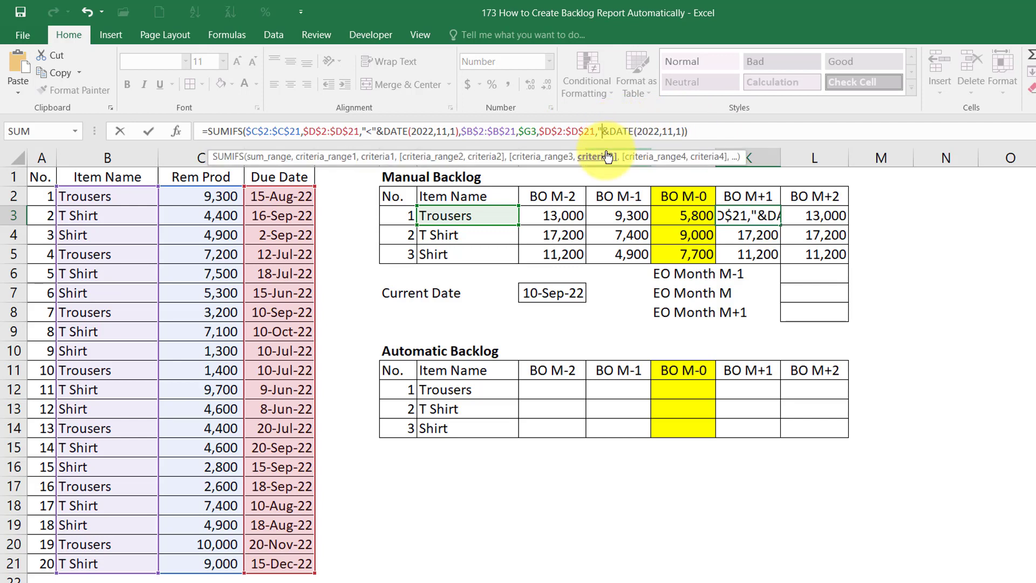
type(">=")
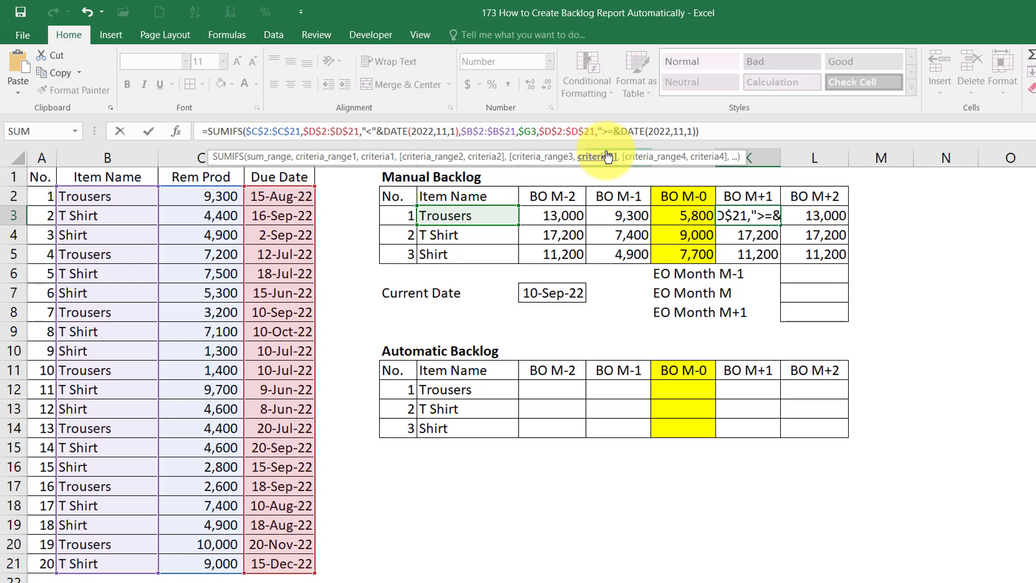
type("\"")
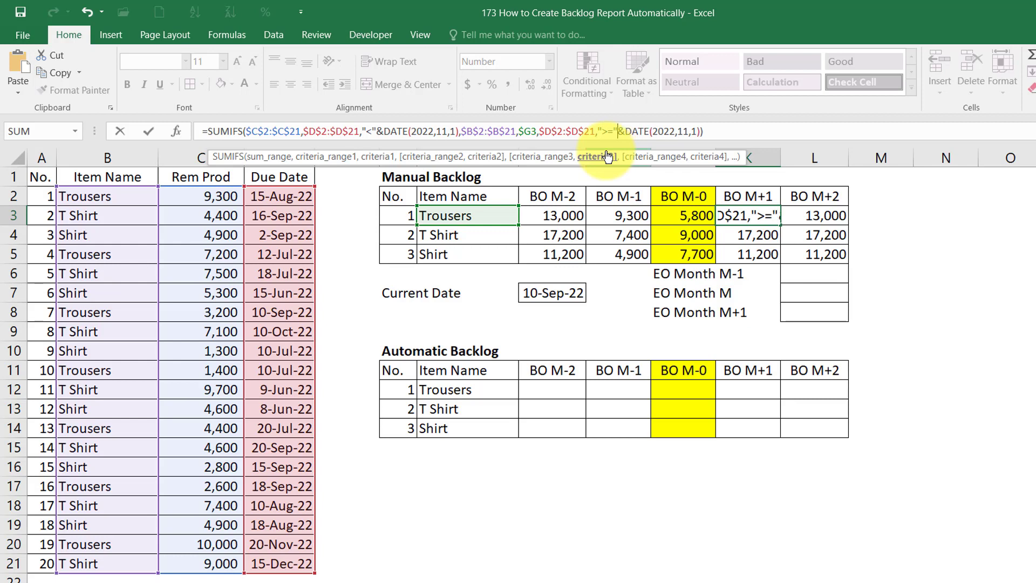
left_click(683, 132)
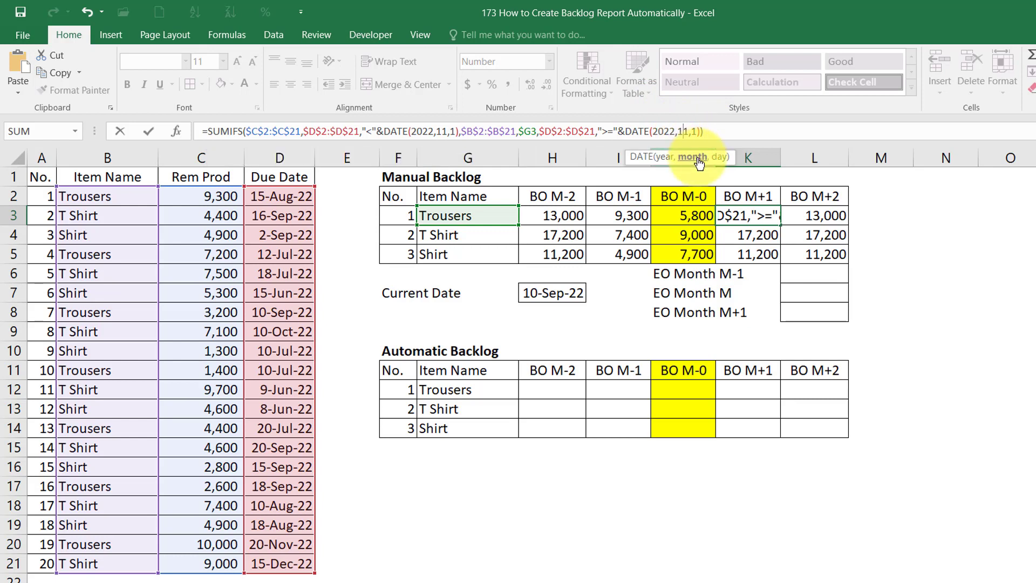
key("Delete")
type("0")
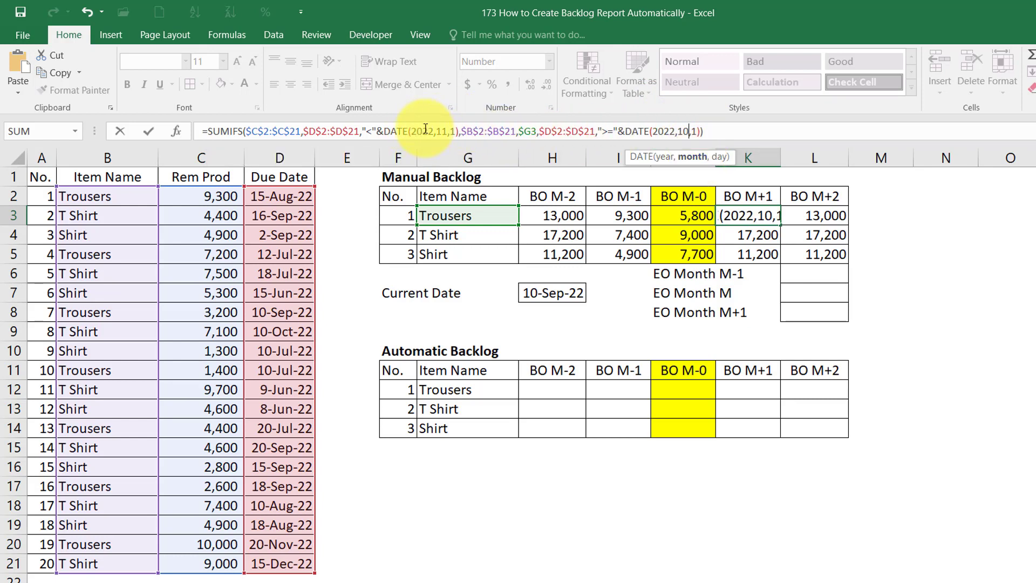
key("Return")
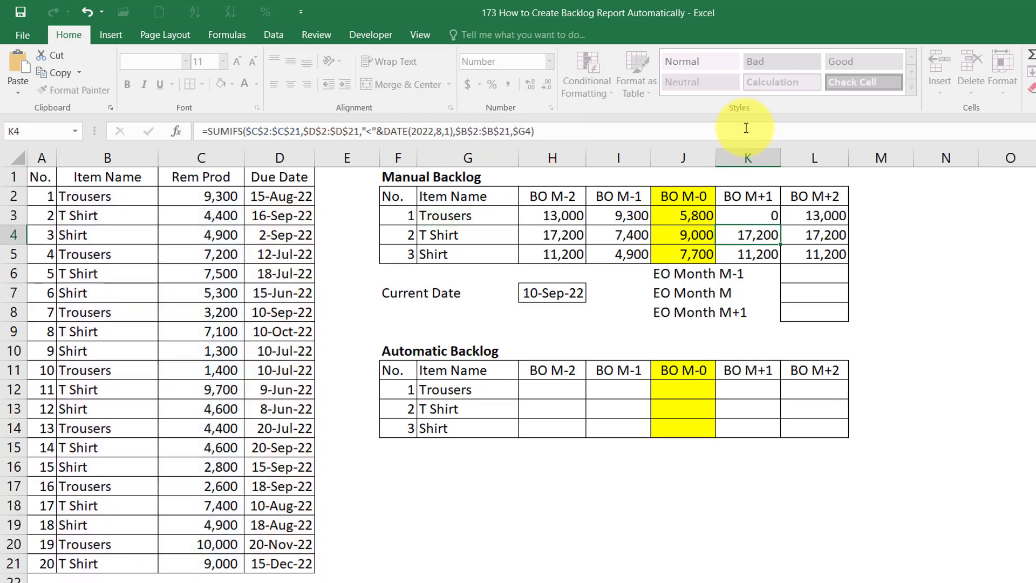
- Copy the K3 formula and paste it into K4:K5
key("Up")
key("ctrl+c")
key("Down")
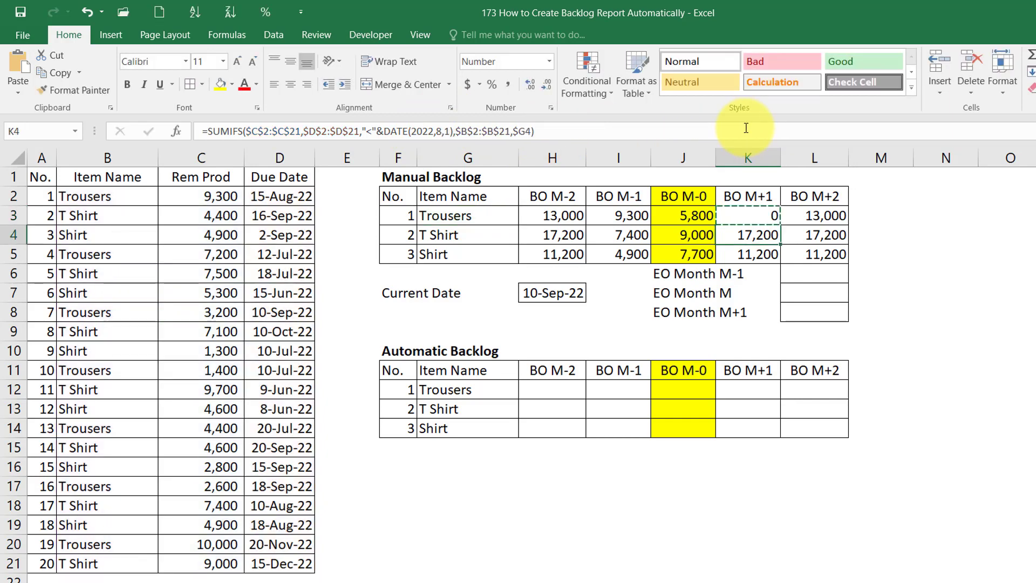
key("shift+Down")
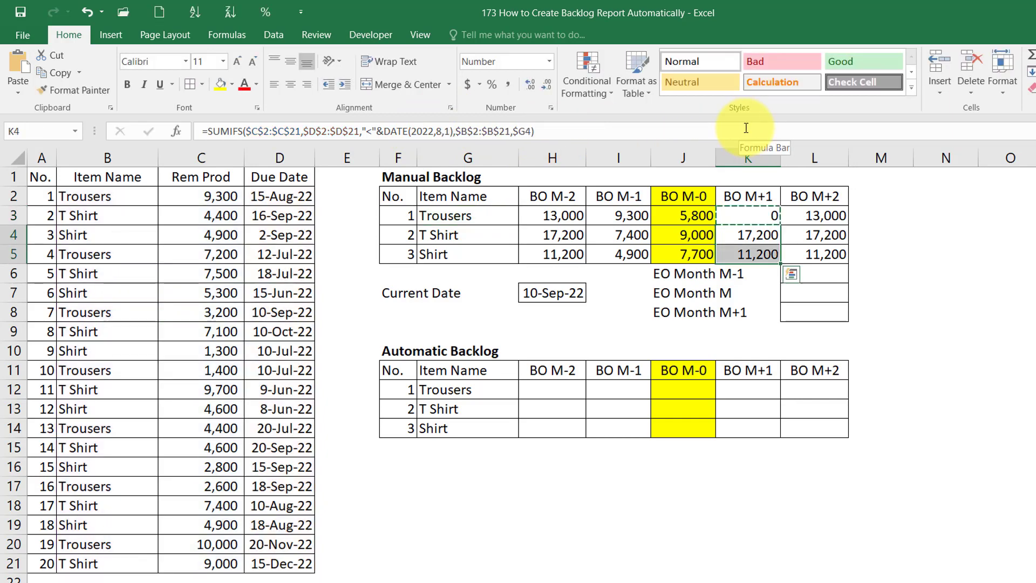
right_click(746, 240)
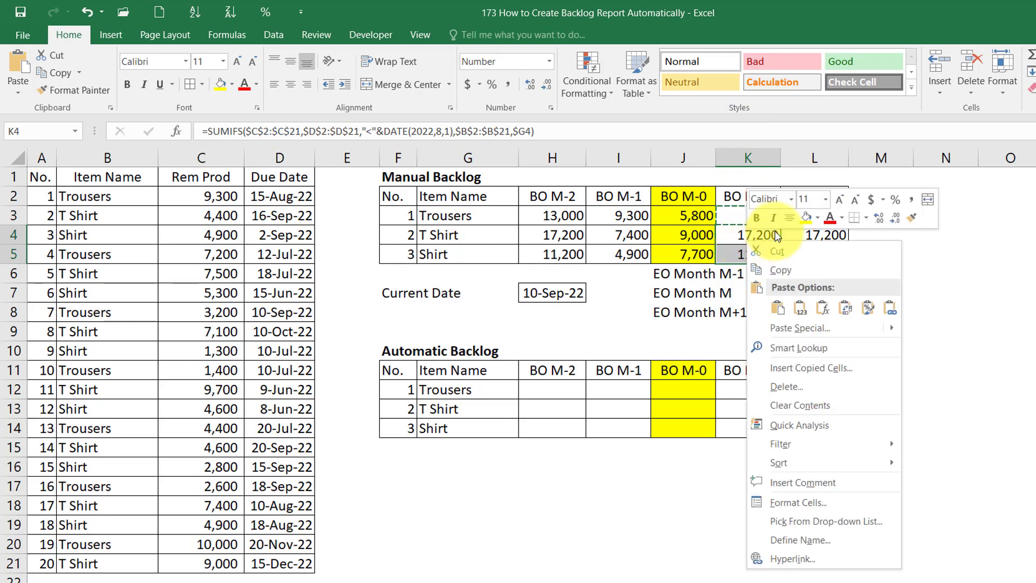
left_click(826, 296)
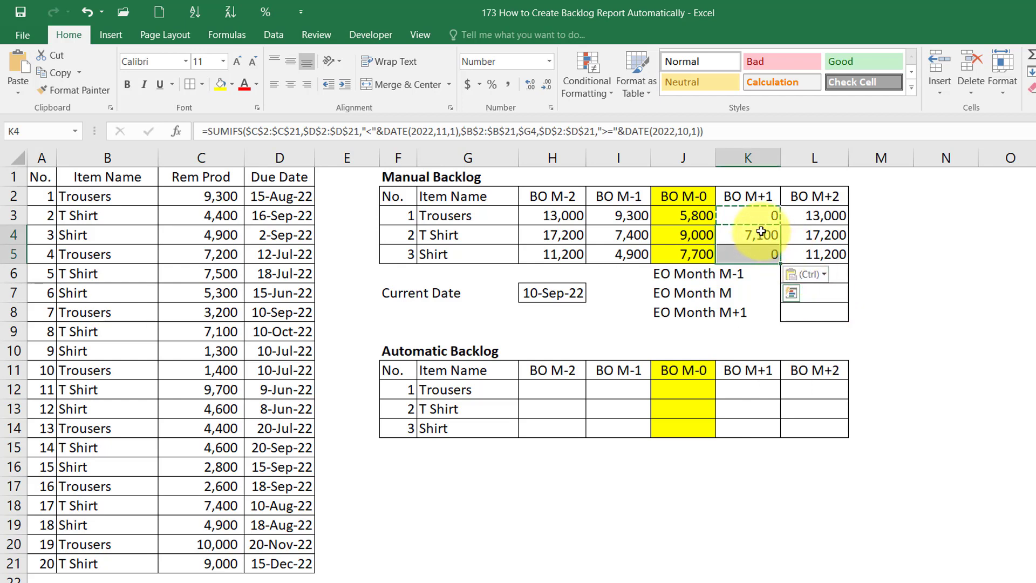
left_click(811, 215)
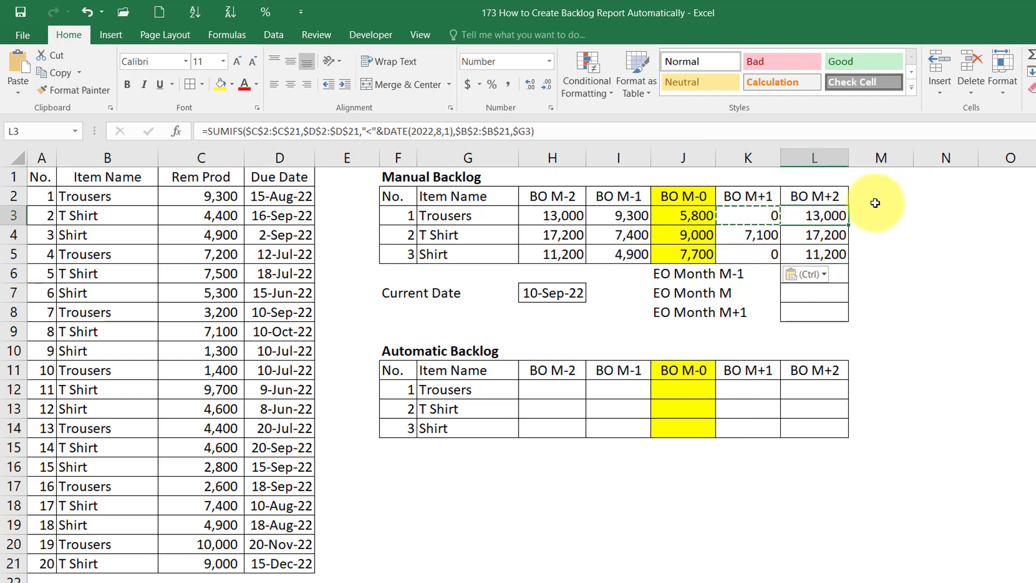
- Change L3's condition to ">="&DATE(2022,11,1), giving 10,000
left_click(373, 125)
key("BackSpace")
type(">")
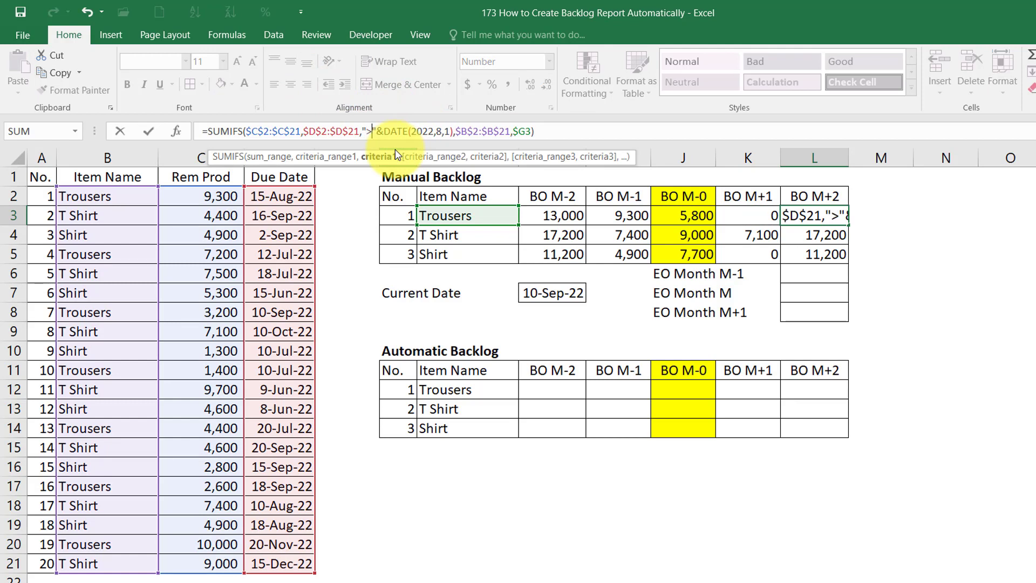
type("=")
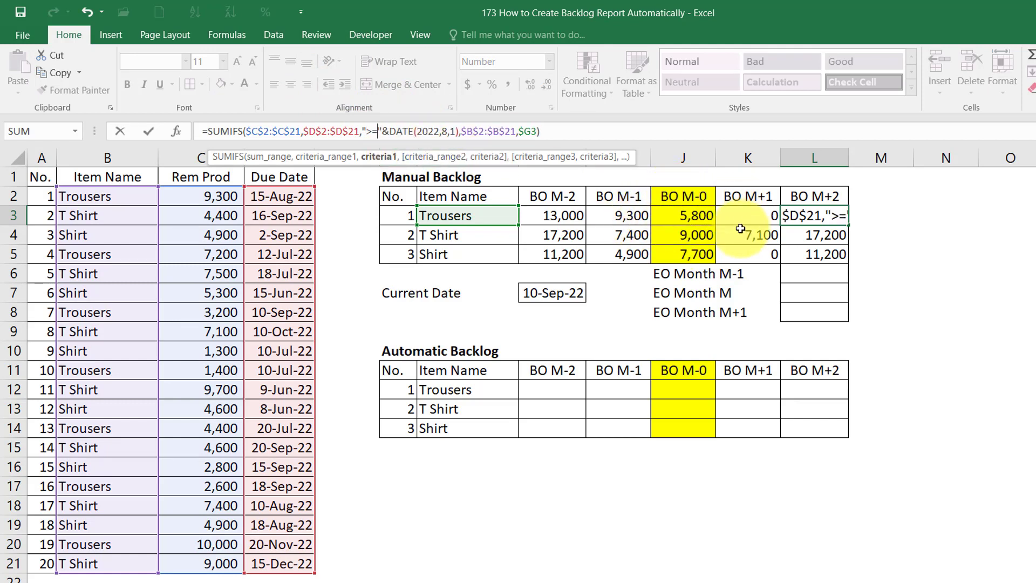
left_click(440, 130)
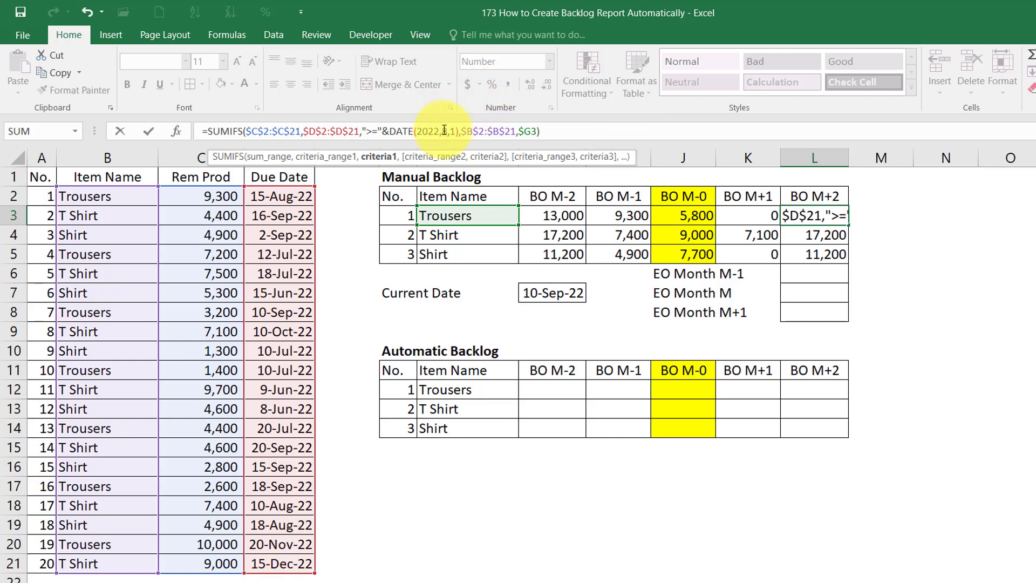
key("Delete")
type("11")
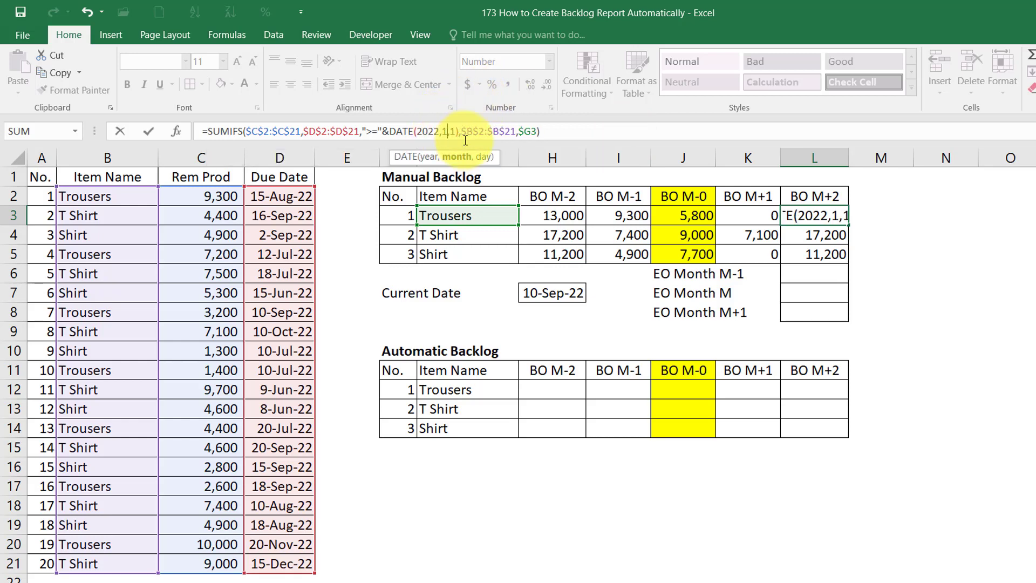
key("Return")
- Copy the L3 formula into L4:L5
key("Up")
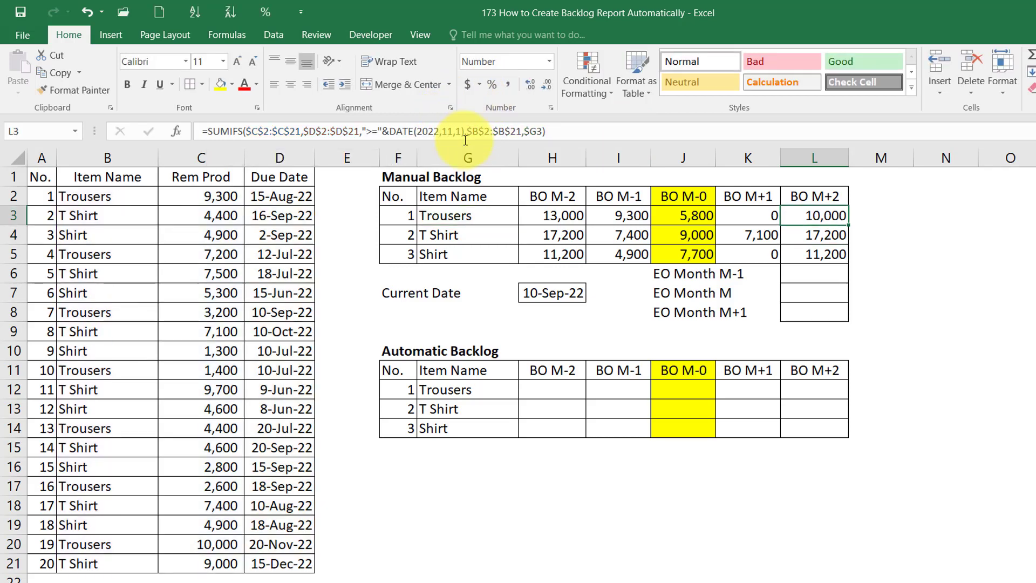
key("ctrl+c")
key("Down")
key("shift+Down")
key("ctrl+v")
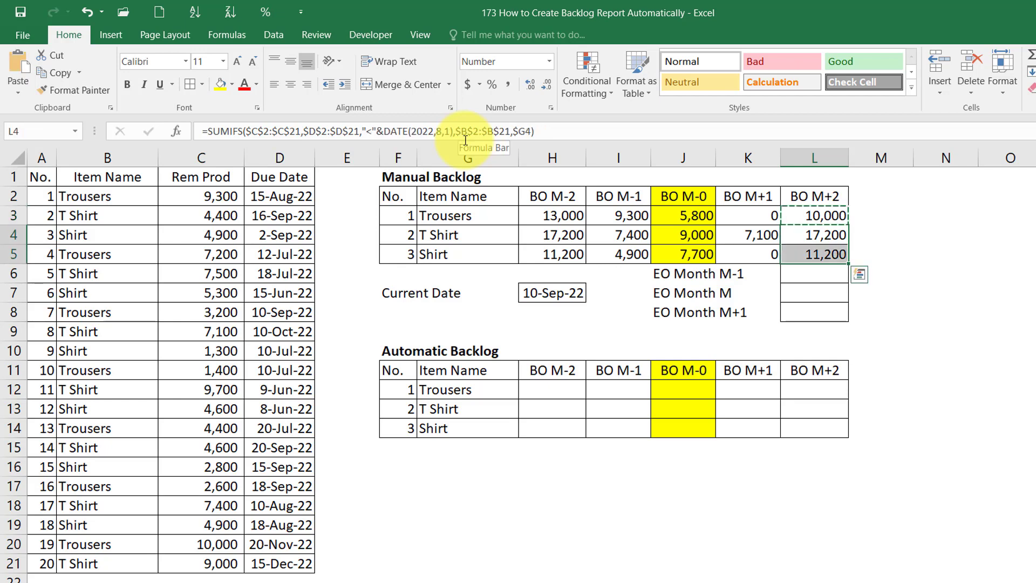
- Paste formulas only into L4:L5, showing 9,000 and 0
right_click(804, 239)
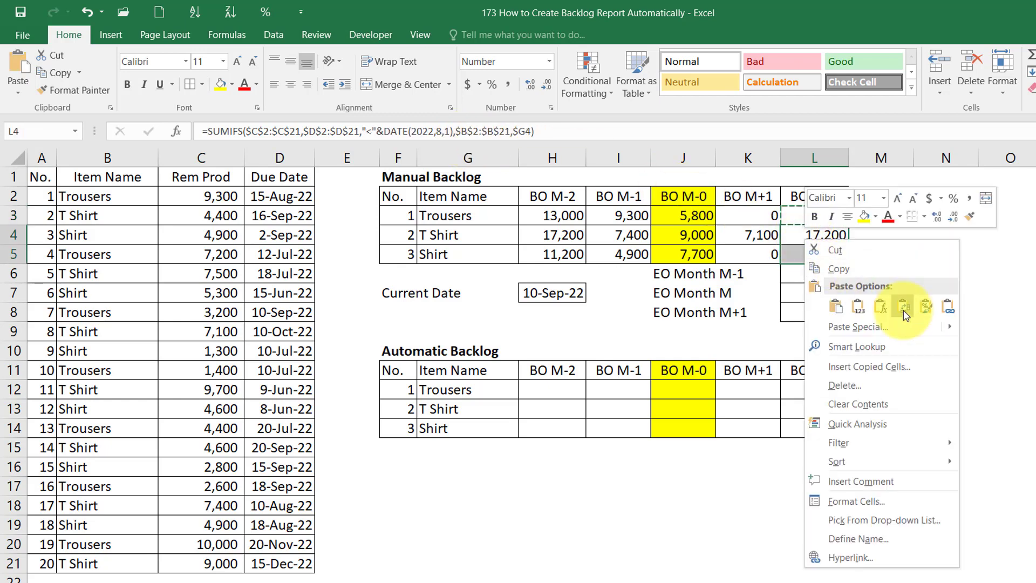
left_click(816, 305)
left_click(834, 254)
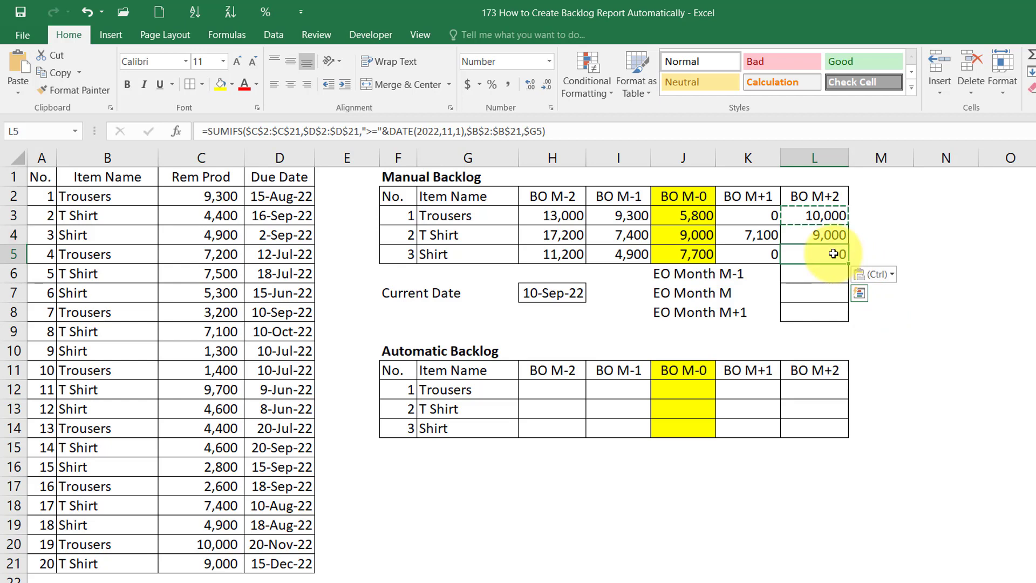
left_click(831, 229)
left_click(837, 221)
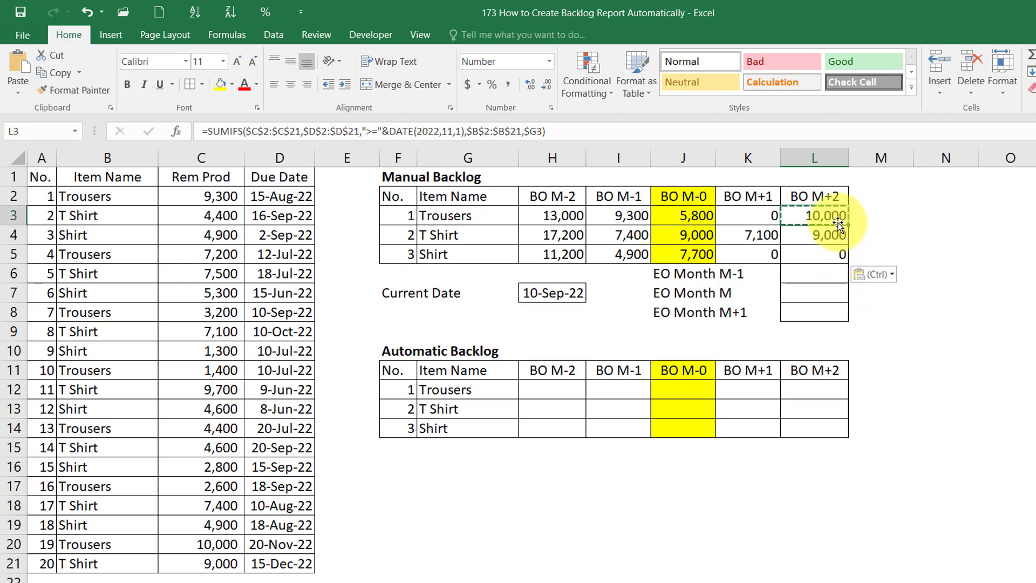
- Review the BO M+2 and BO M-1 column formulas to verify them
key("Down")
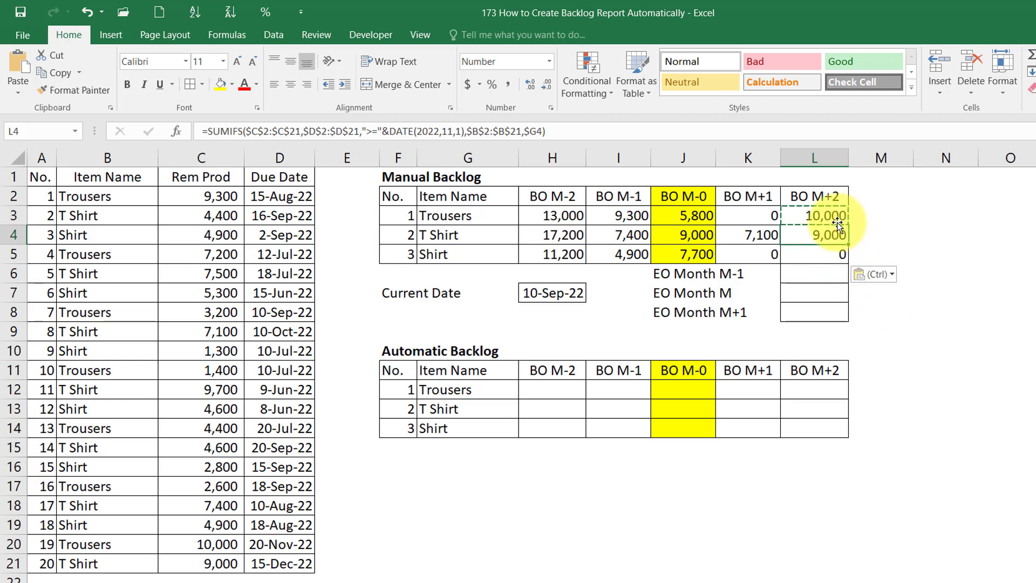
key("Up")
key("Up")
key("Down")
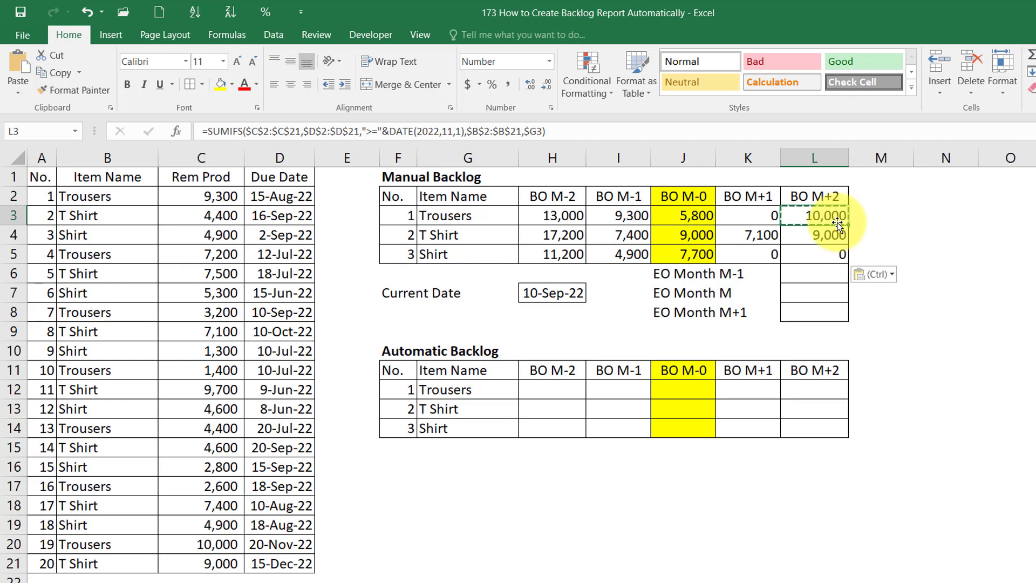
key("Down")
key("Down")
key("Left")
key("Left")
key("Left")
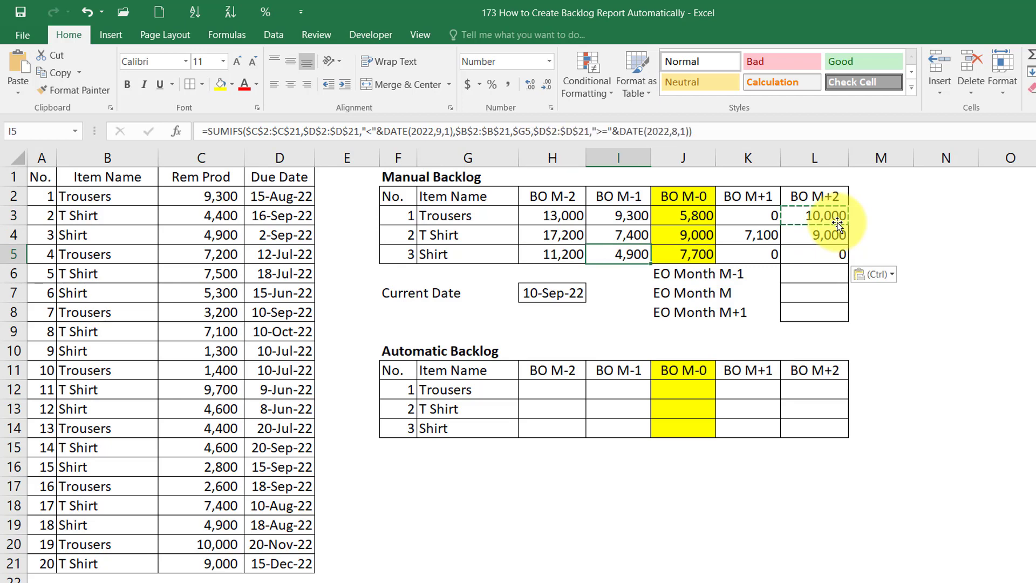
key("Up")
key("Up")
key("Up")
key("Down")
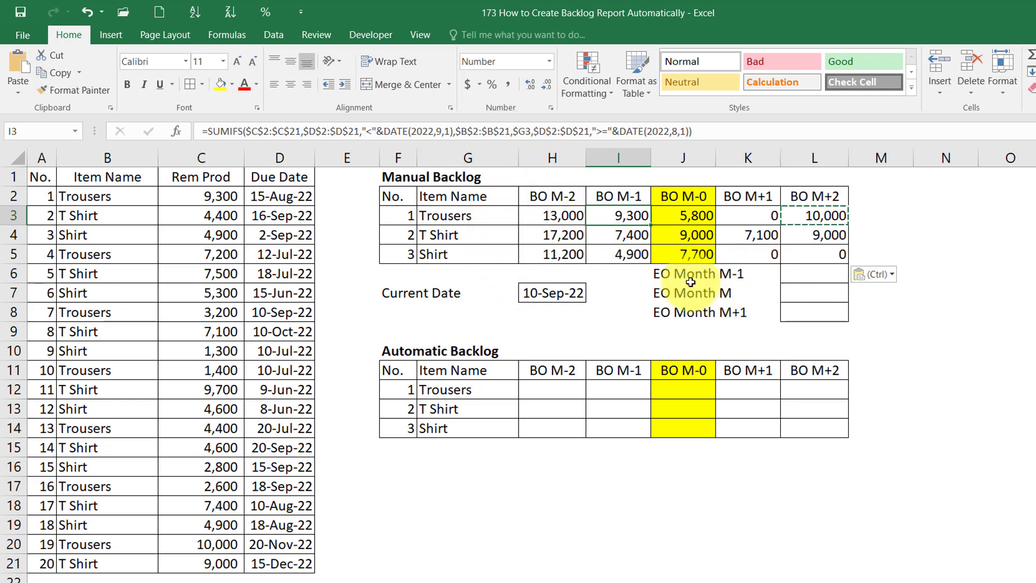
left_click(819, 270)
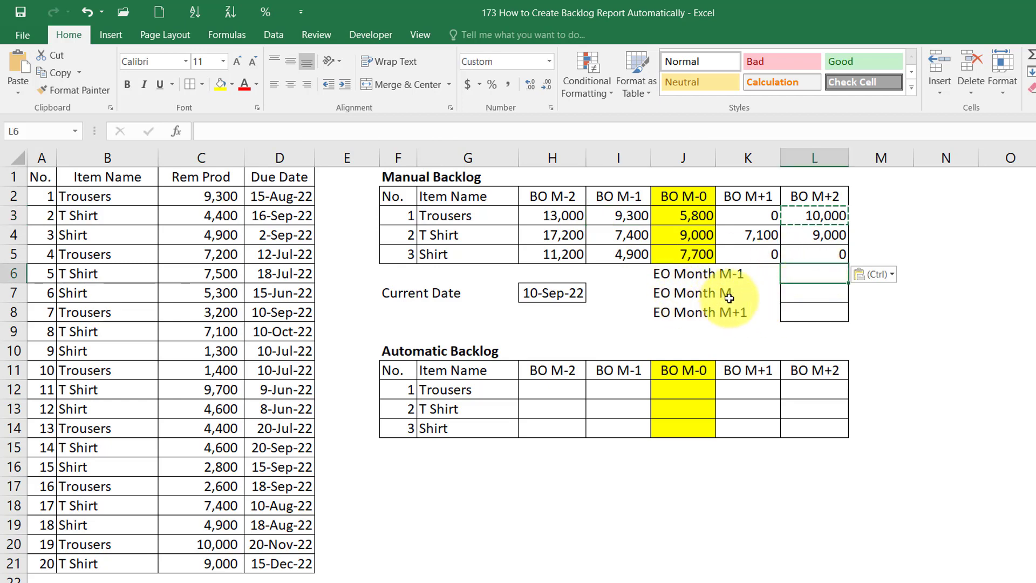
- Enter =EOMONTH(TODAY(),0) in the EO Month M cell to get 30-Sep-22
left_click(806, 293)
type("=")
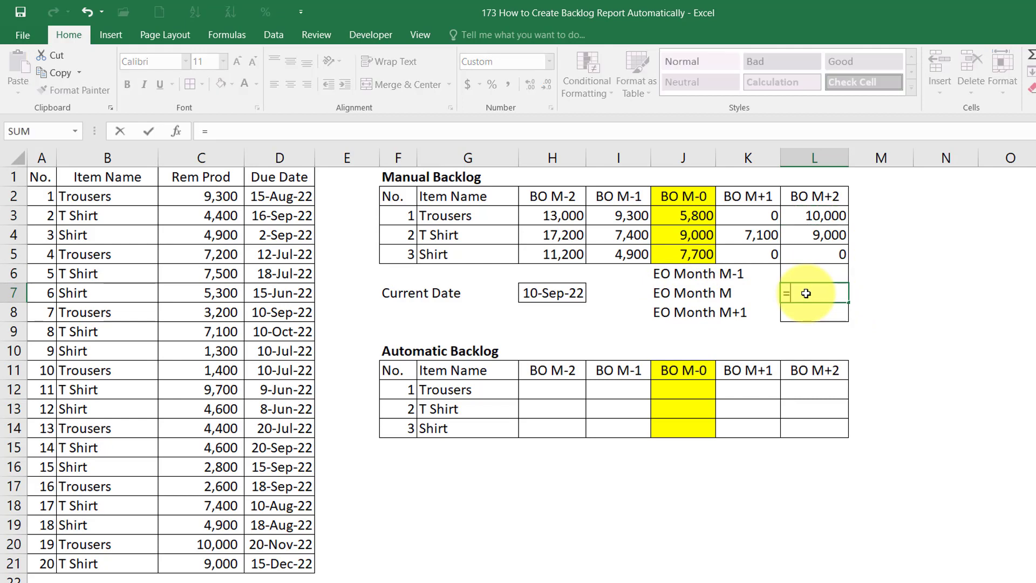
type("eomonnth")
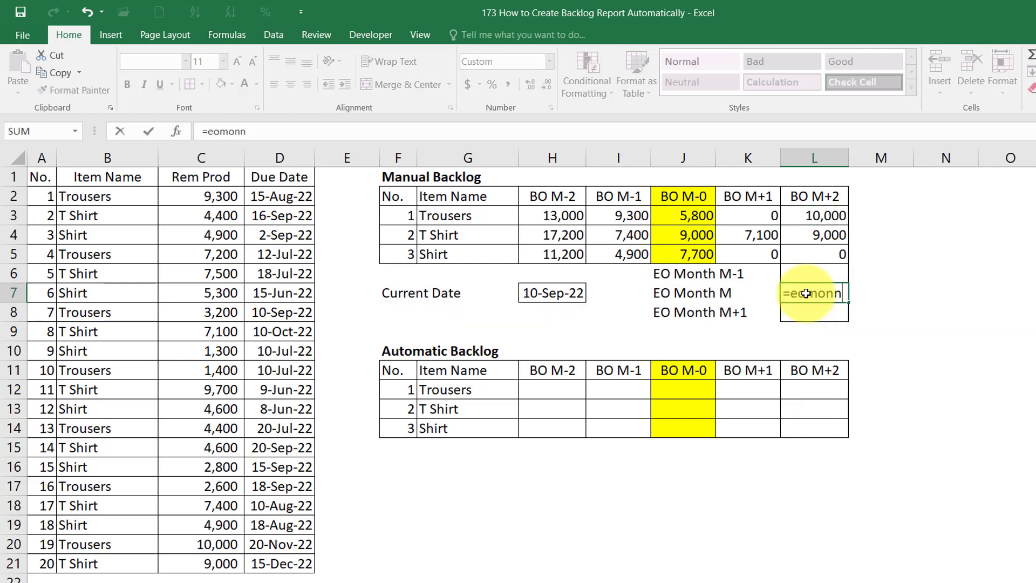
key("BackSpace")
key("BackSpace")
key("BackSpace")
type("th(")
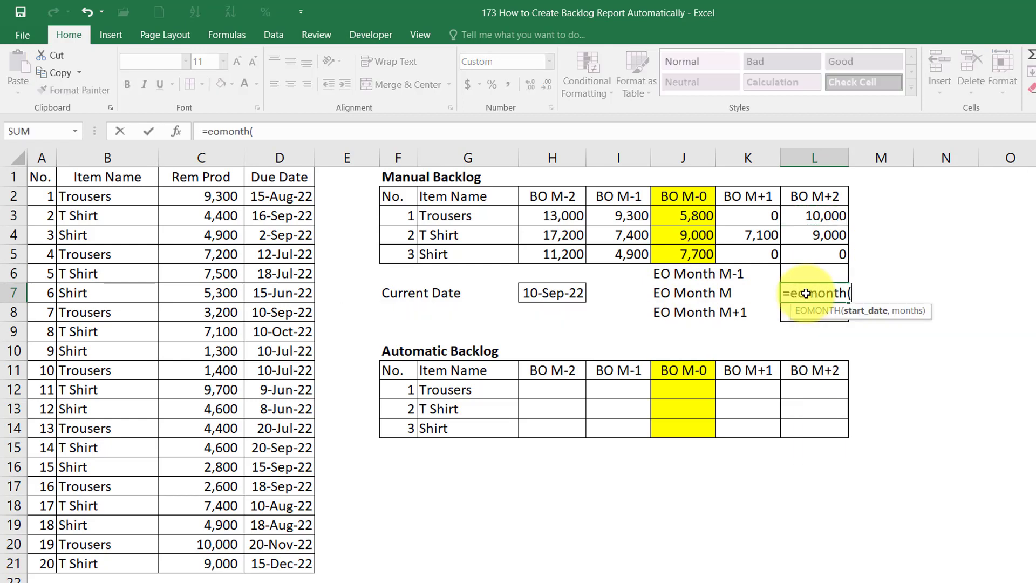
type("t")
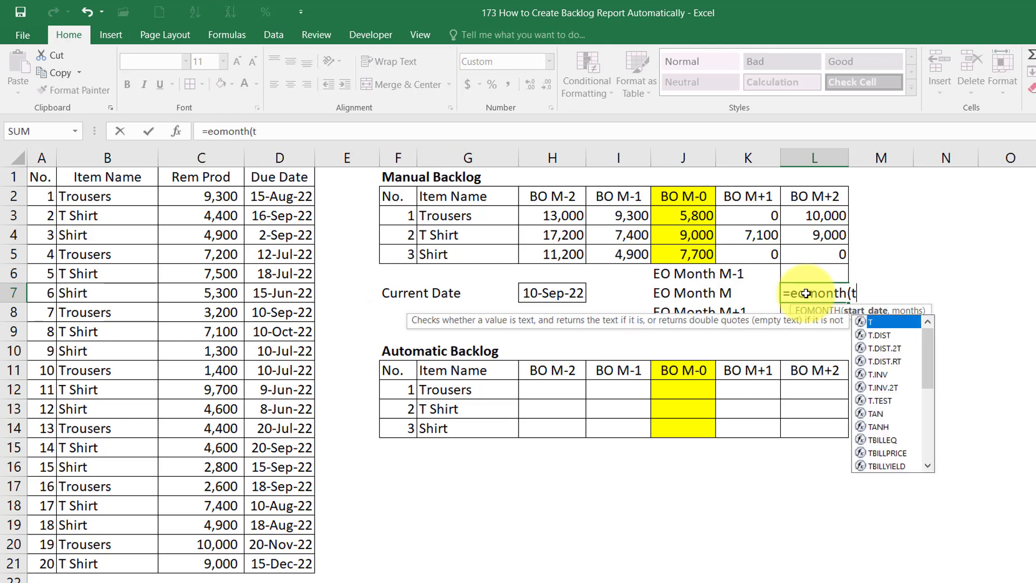
type("oday(),")
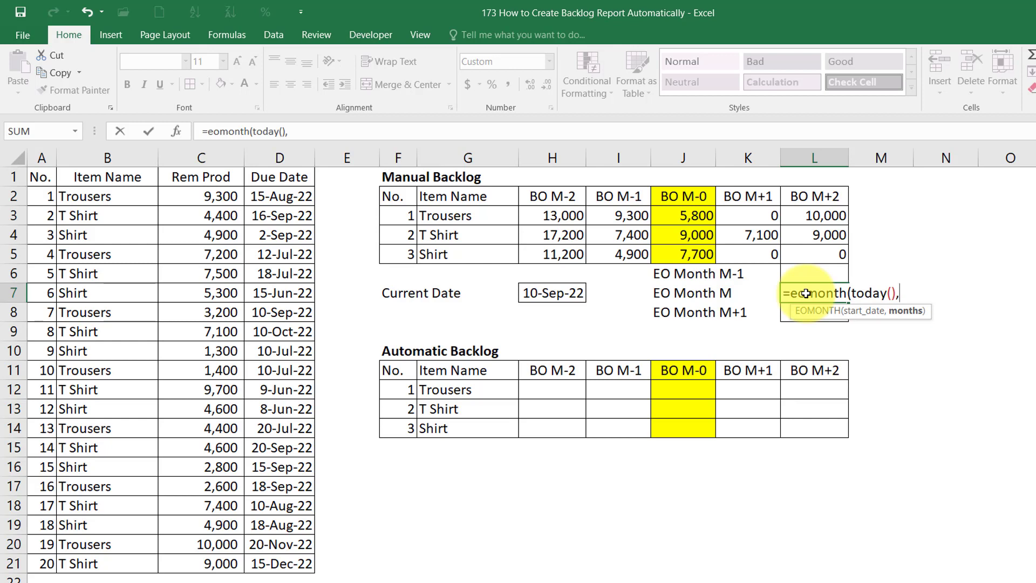
type("0)")
key("Return")
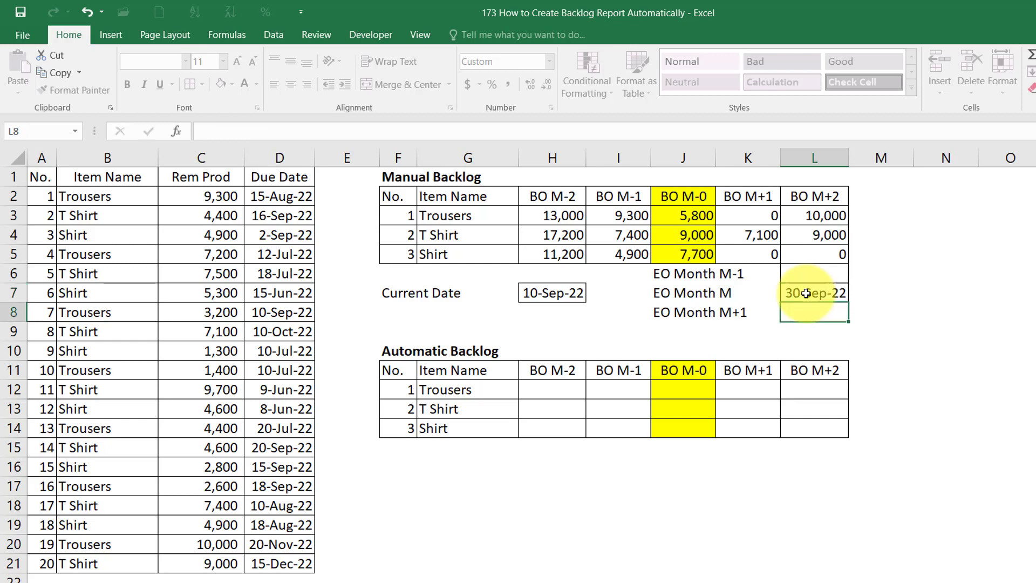
left_click(552, 293)
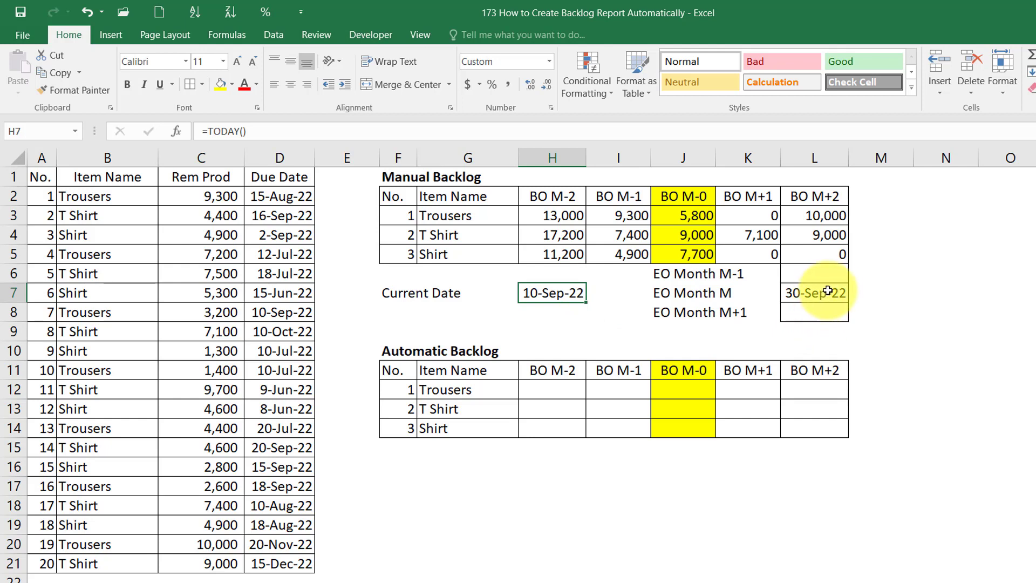
- Put =EOMONTH(TODAY(),-1) and =EOMONTH(TODAY(),1) in EO Month M-1 and M+1 (31-Aug-22, 31-Oct-22)
left_click(824, 274)
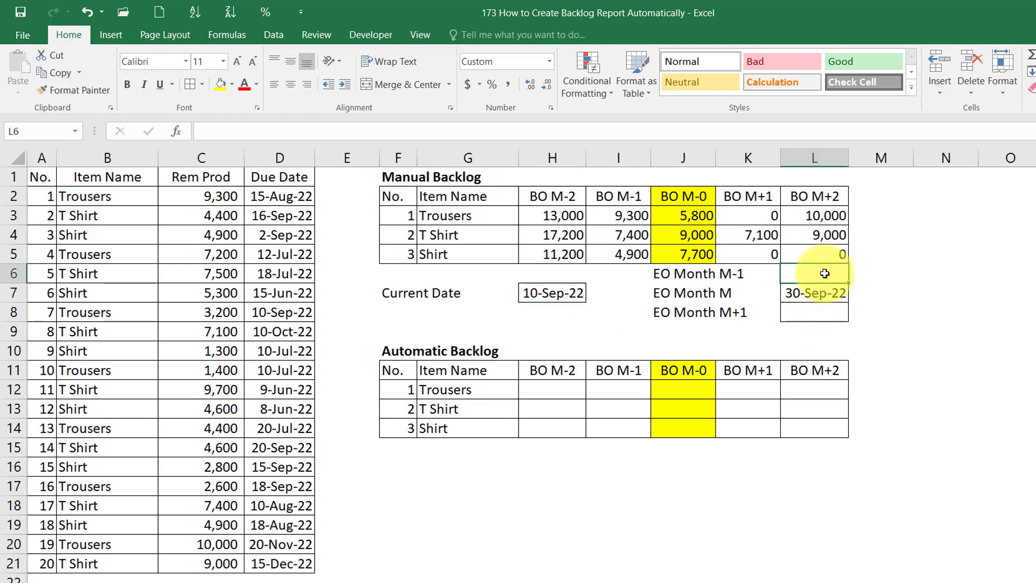
left_click(816, 293)
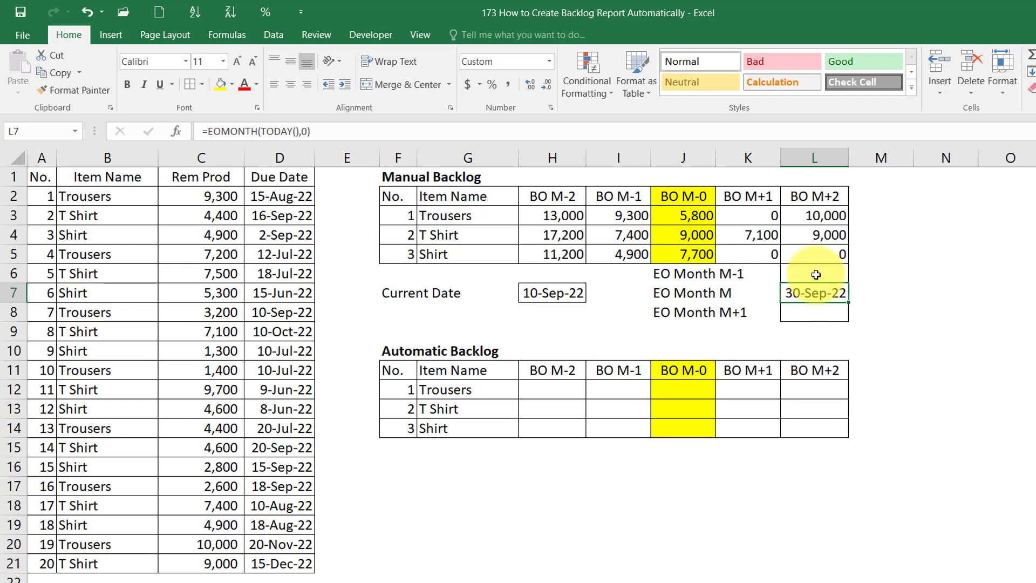
left_click(815, 273)
type("=eomo")
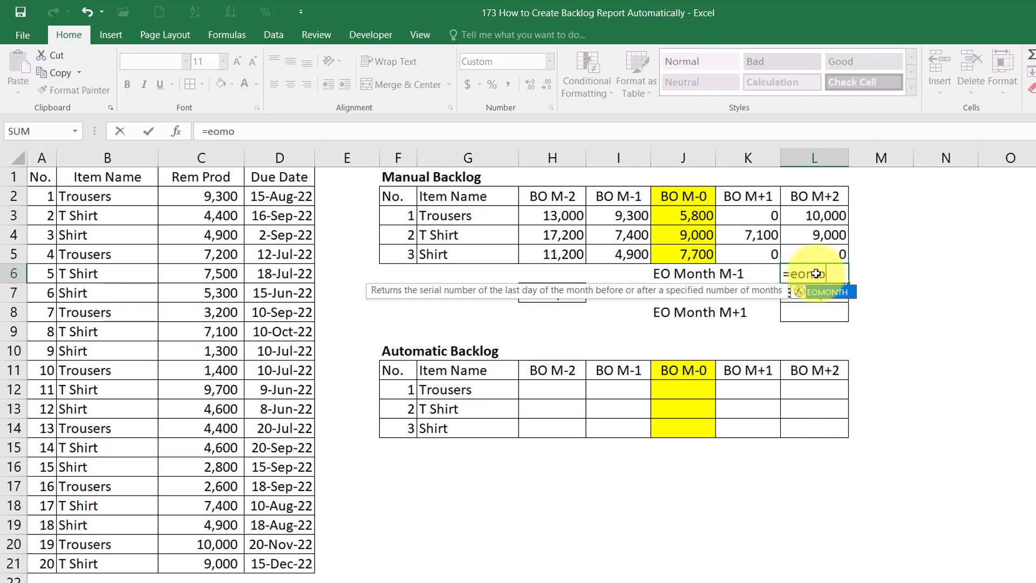
type("nth(today()")
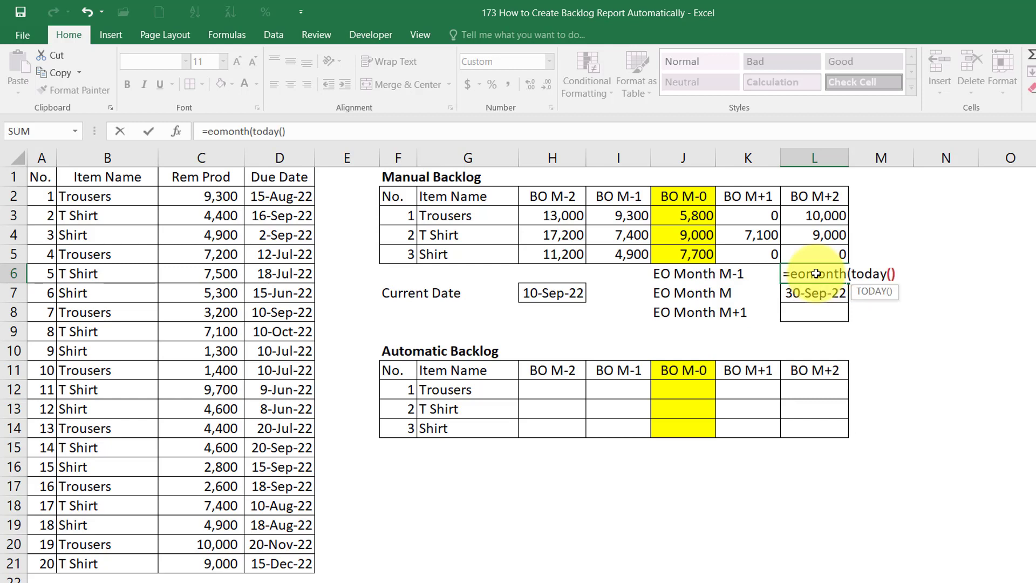
type(",-1")
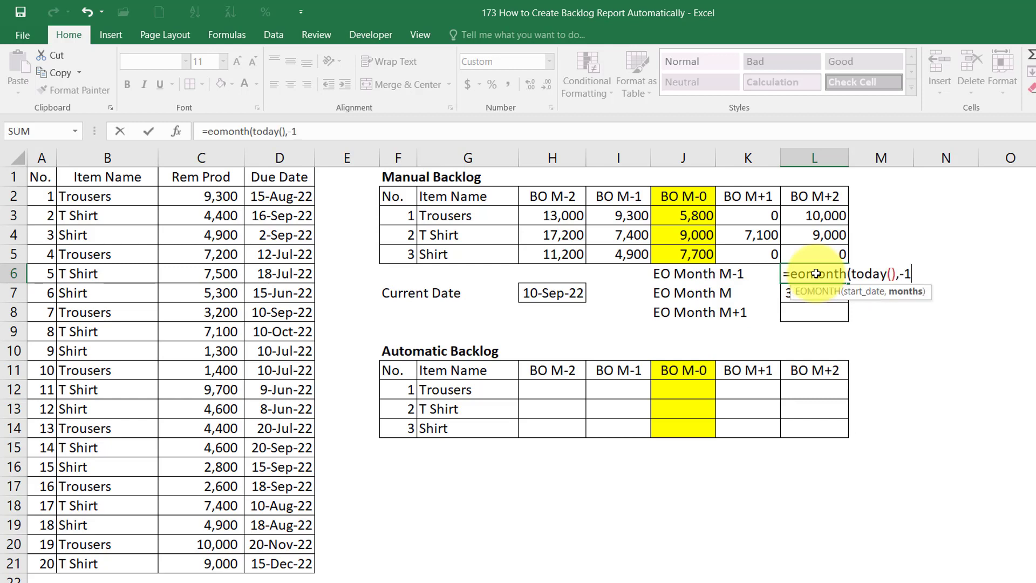
type(")")
key("Return")
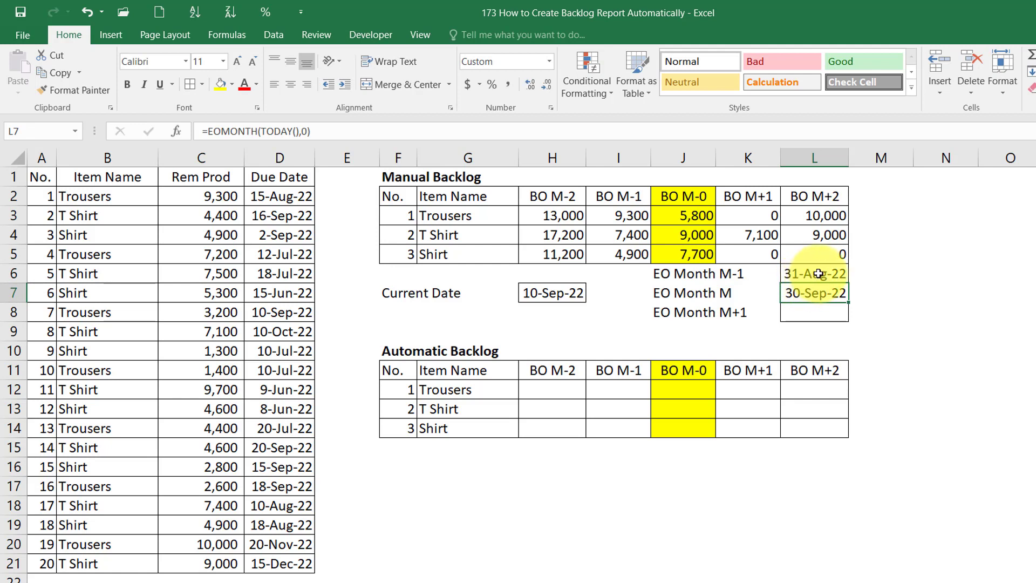
left_click(808, 320)
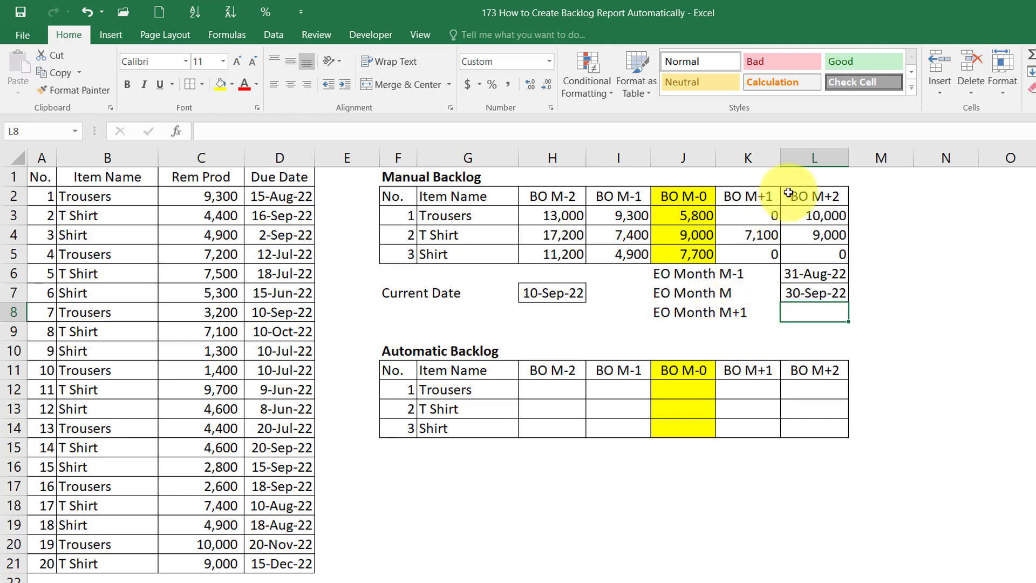
type("=eomonth(")
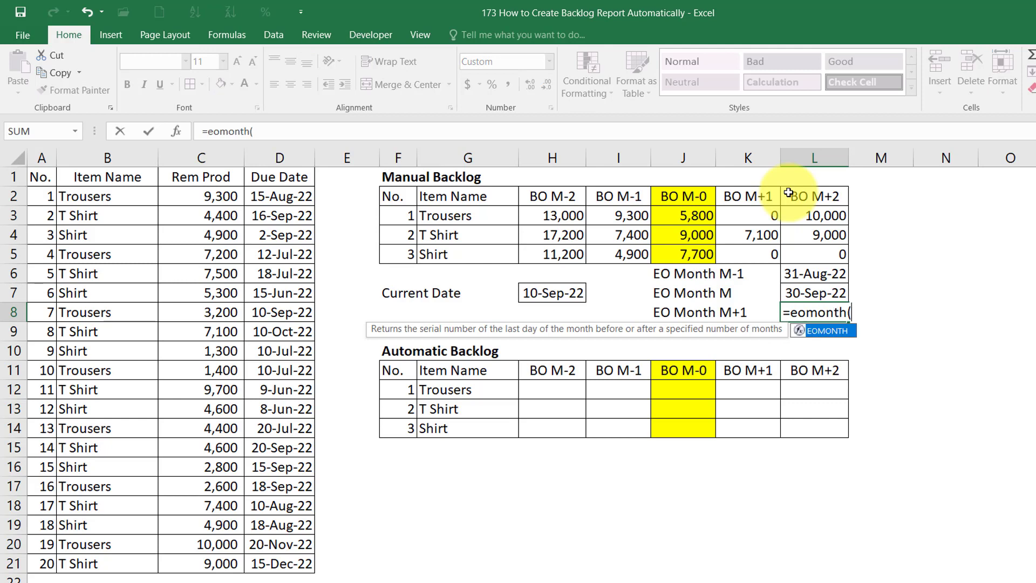
type("today()")
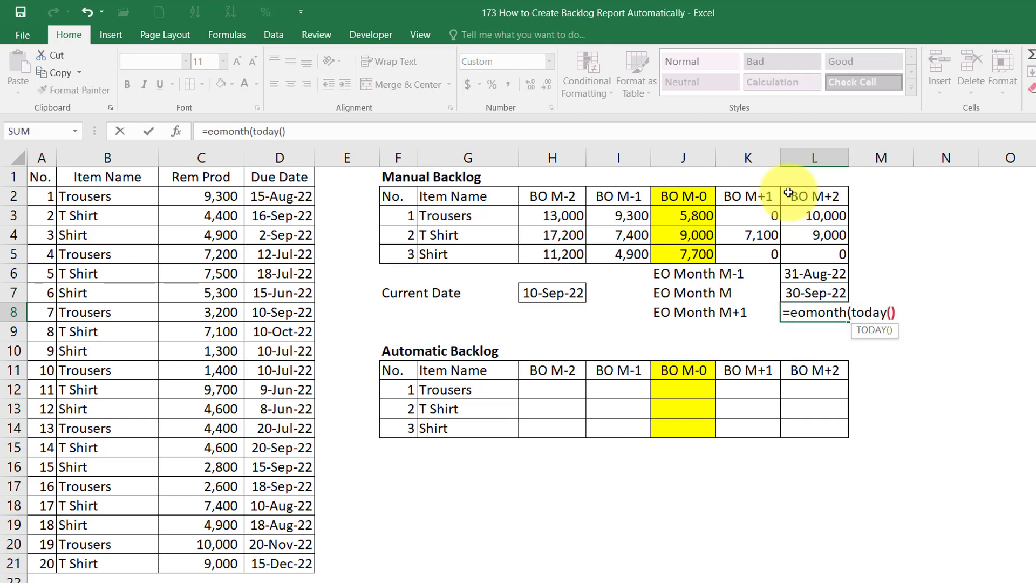
type(",")
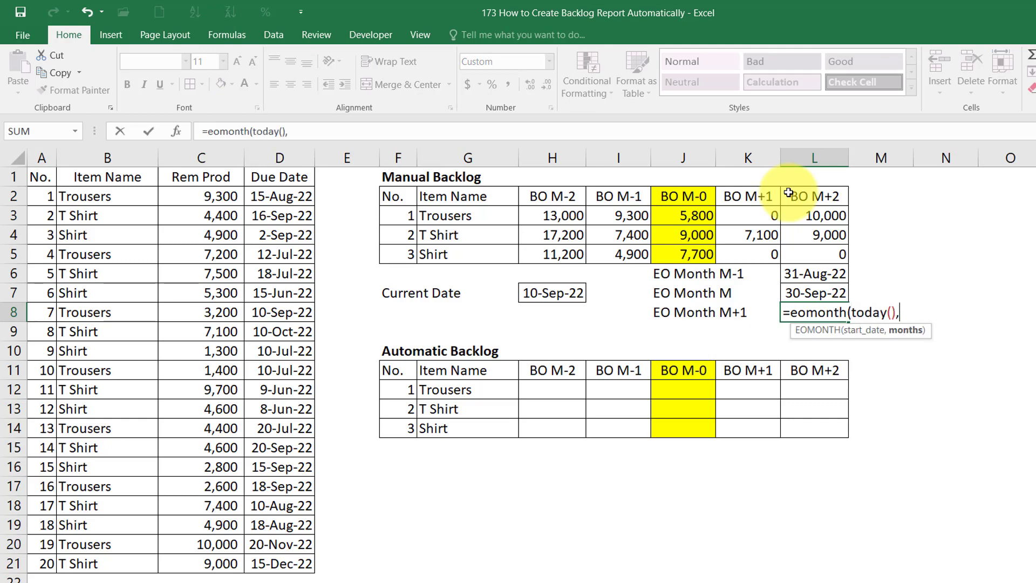
type("1)")
key("Return")
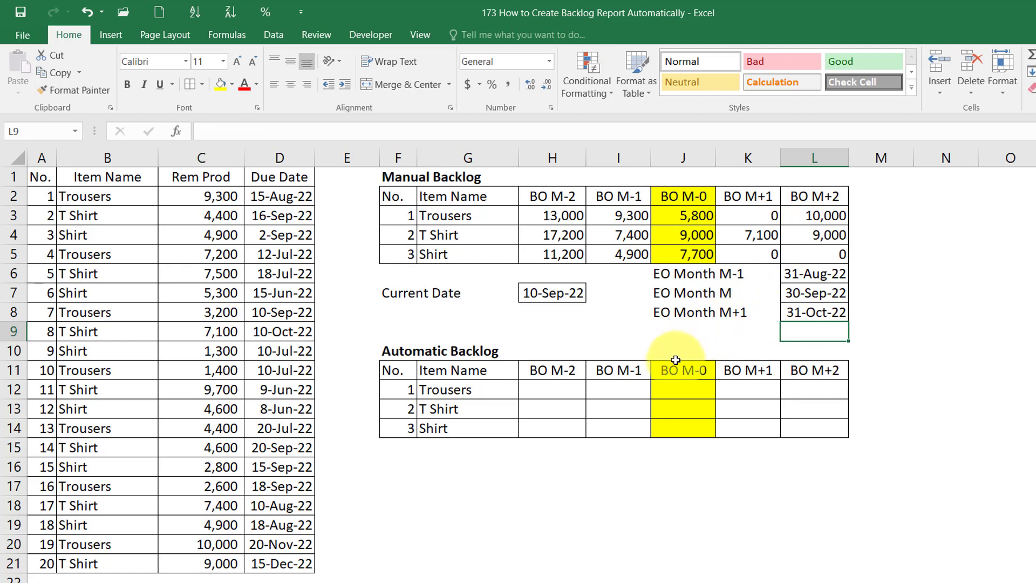
- Start J12's SUMIFS with sum range $C$2:$C$21 and criteria range $B$2:$B$21
left_click(674, 390)
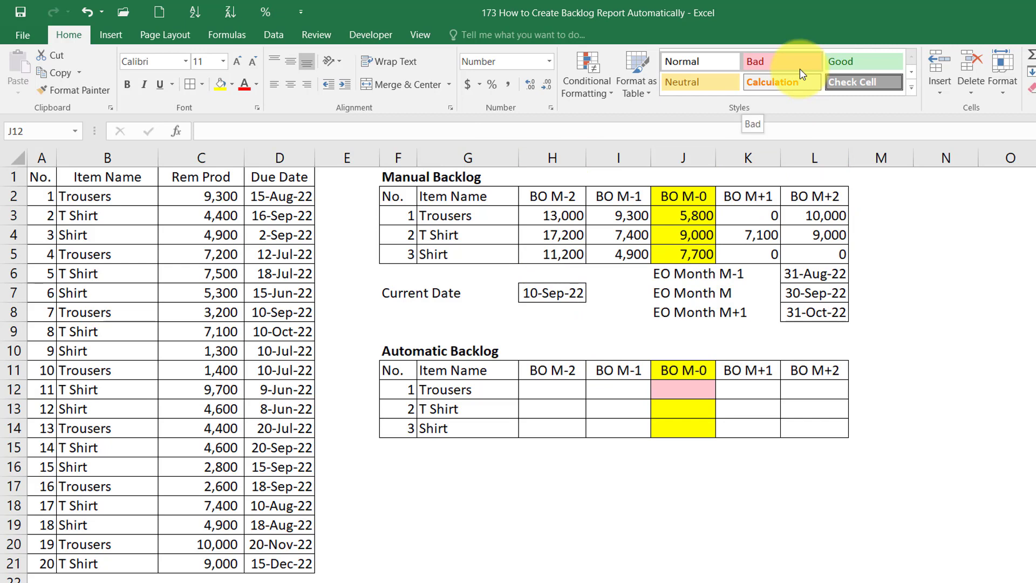
type("=")
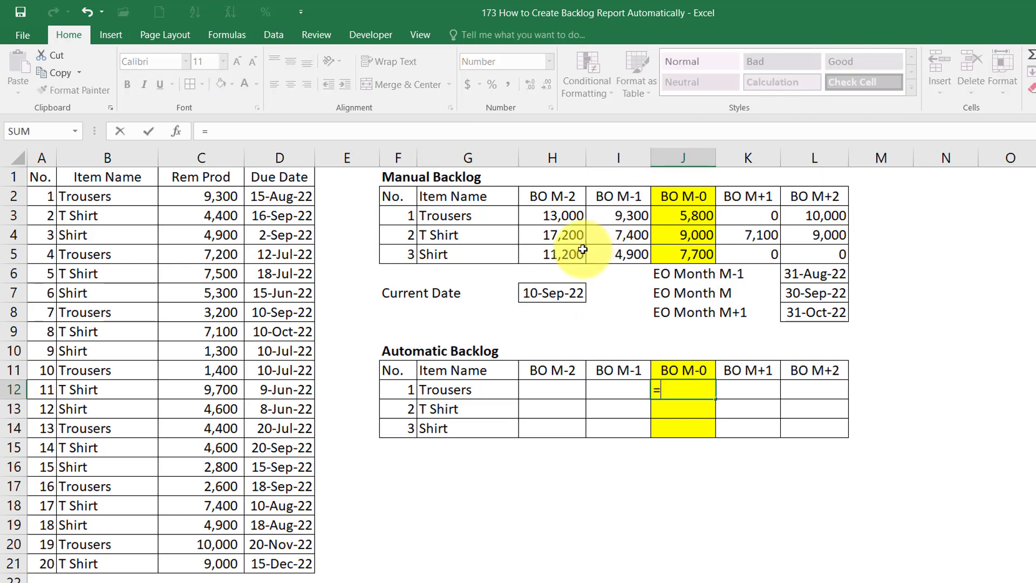
type("sumifs(")
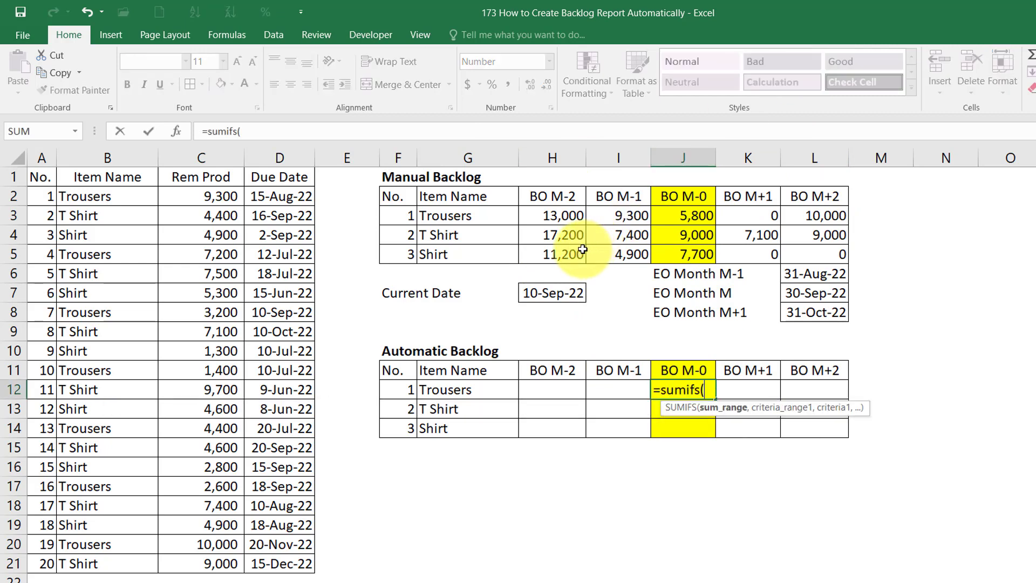
left_click(195, 198)
key("ctrl+shift+Down")
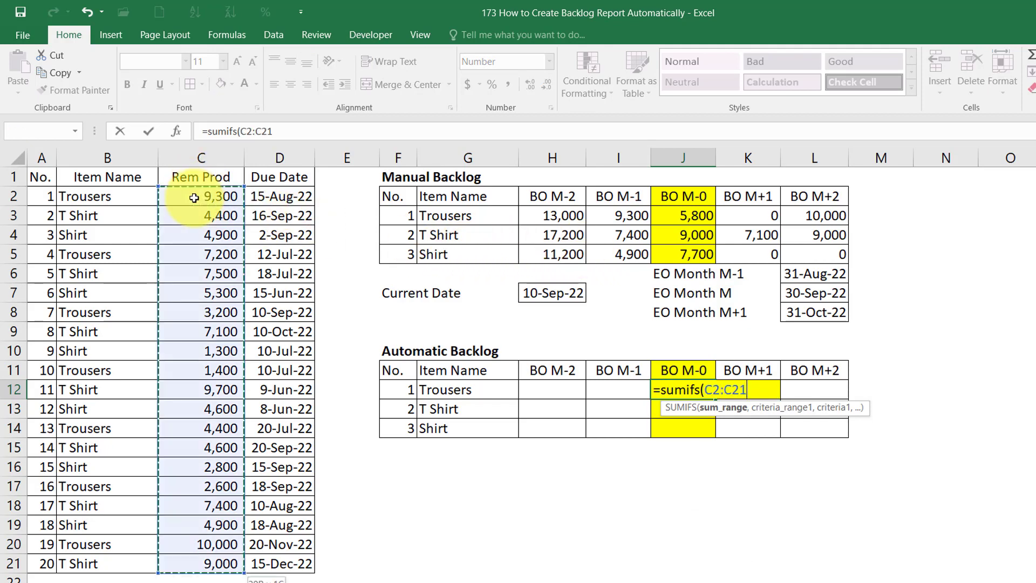
key("F4")
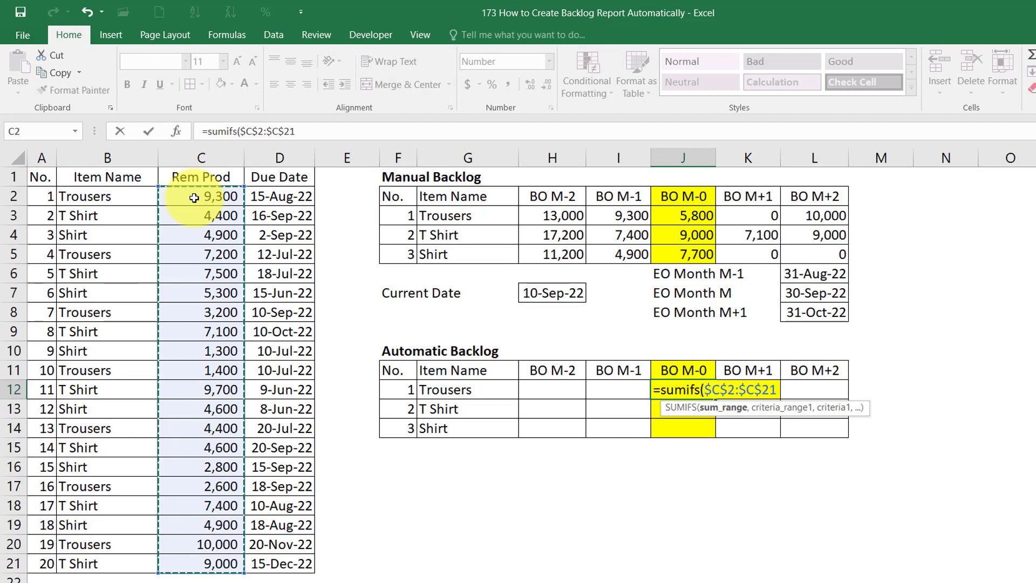
type(",")
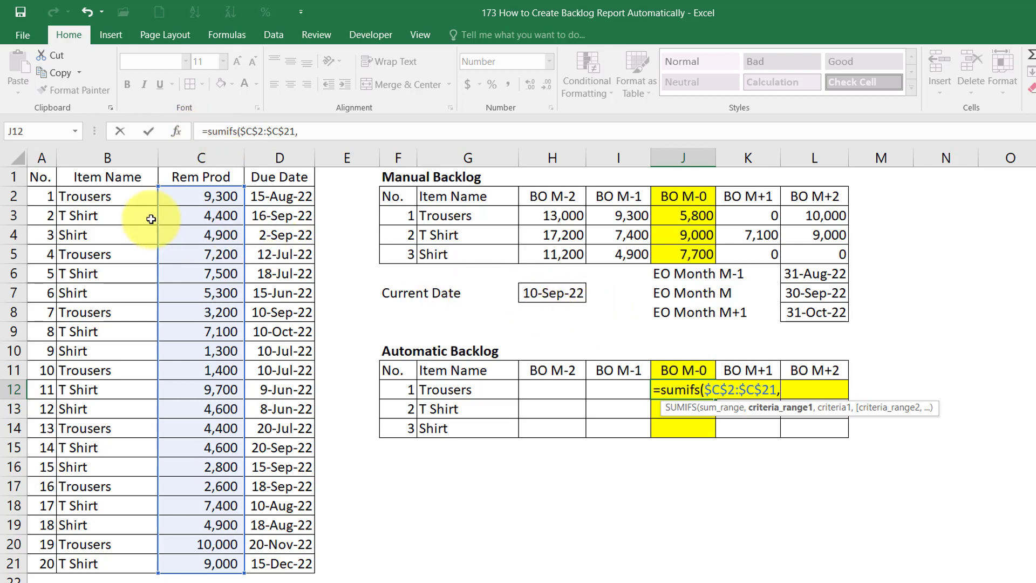
left_click(107, 198)
key("ctrl+shift+Down")
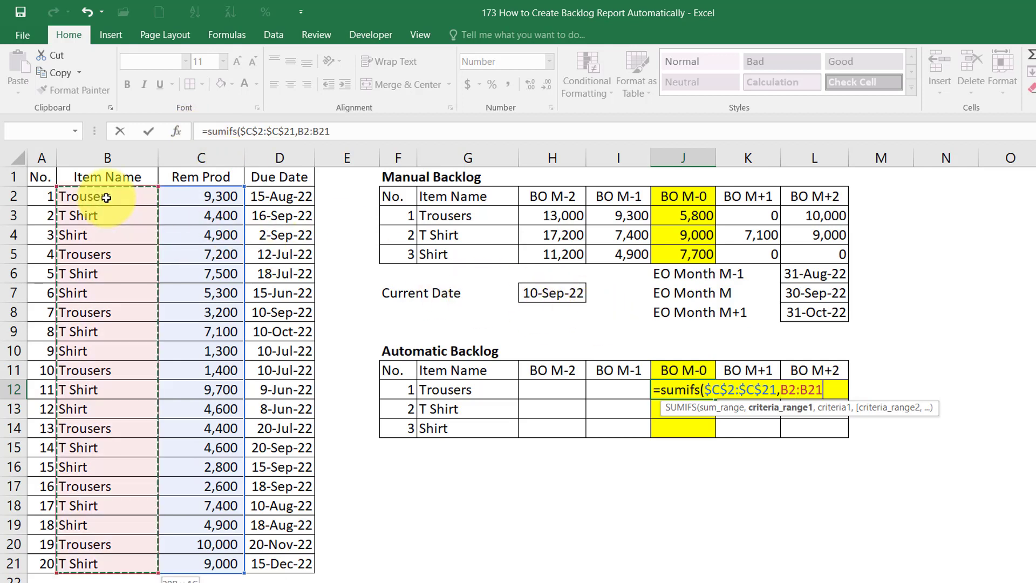
key("F4")
type(",")
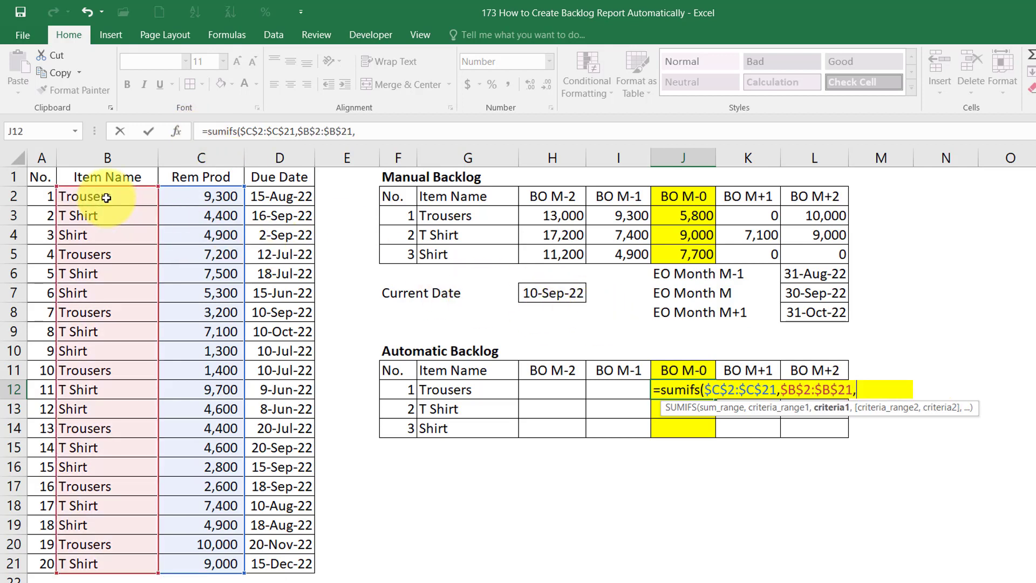
- Add criterion $G12 and Due Date range $D$2:$D$21 with ">="&EOMONTH(TODAY(),-1)+1
left_click(425, 387)
left_click(389, 131)
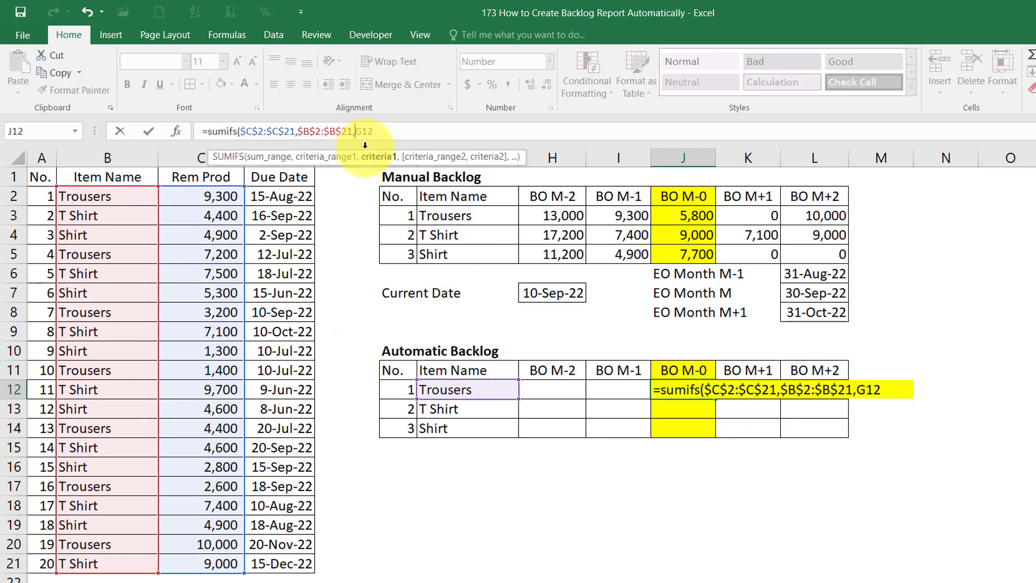
type("$")
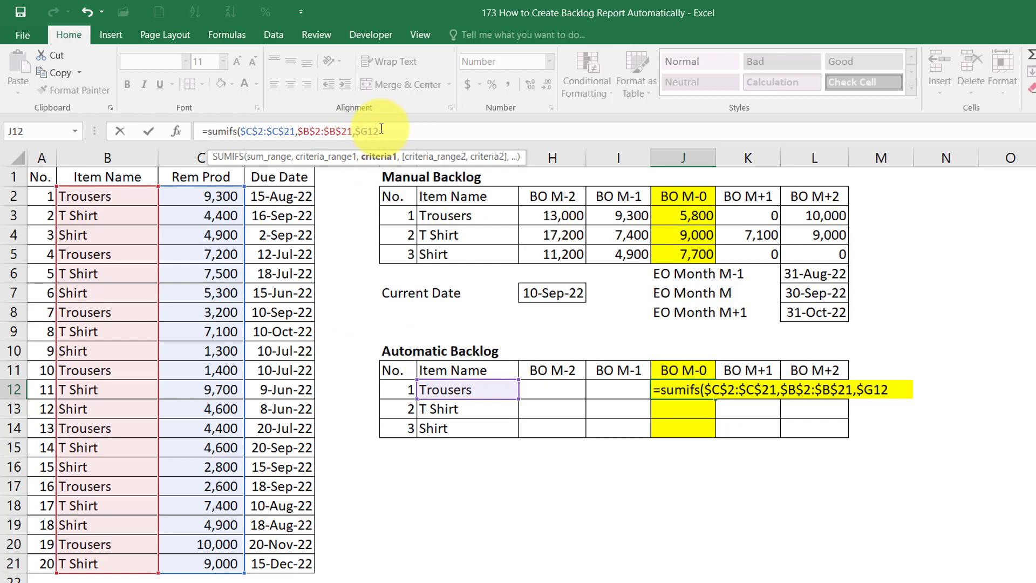
left_click(407, 132)
type(",")
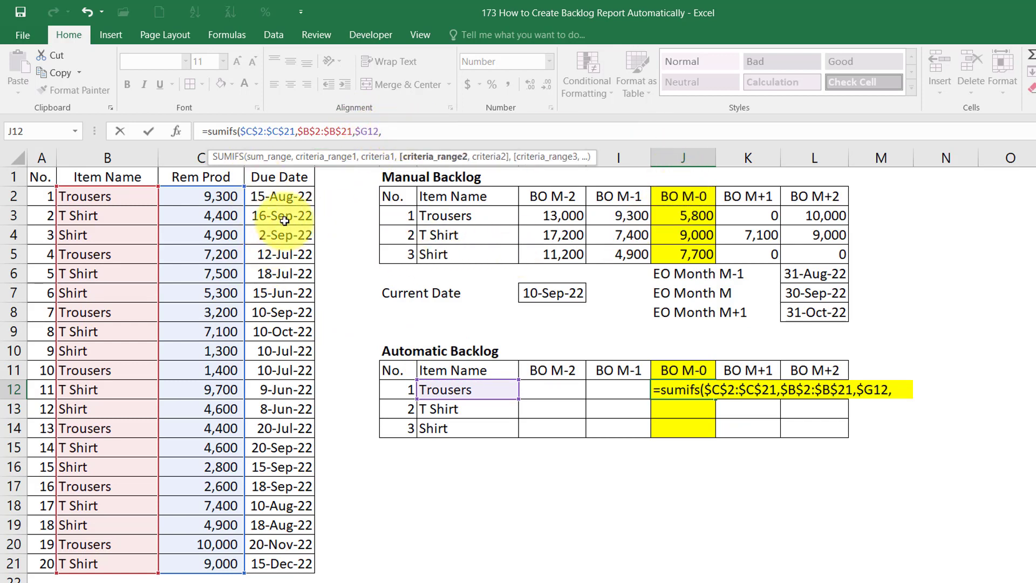
left_click(293, 194)
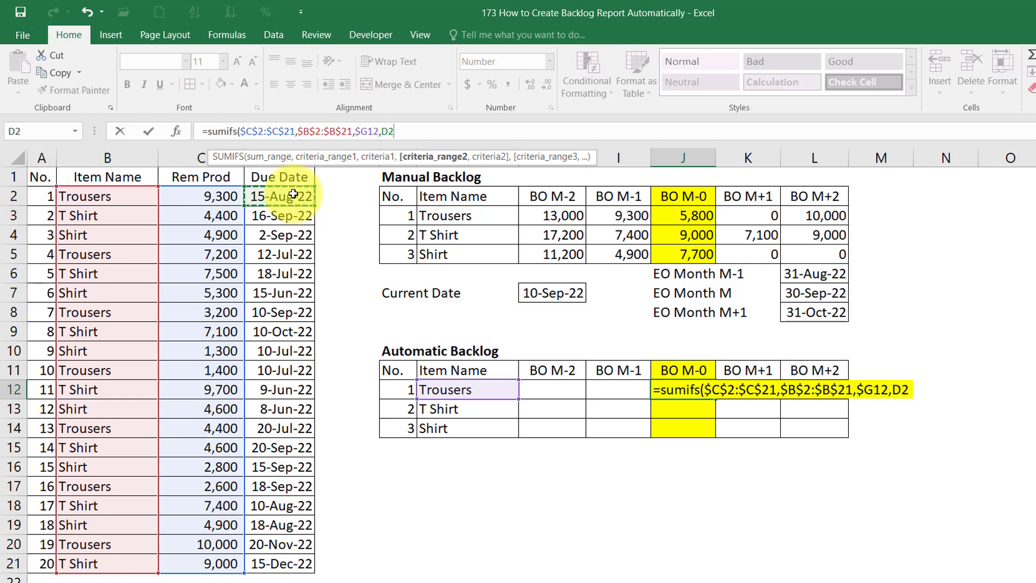
key("ctrl+shift+Down")
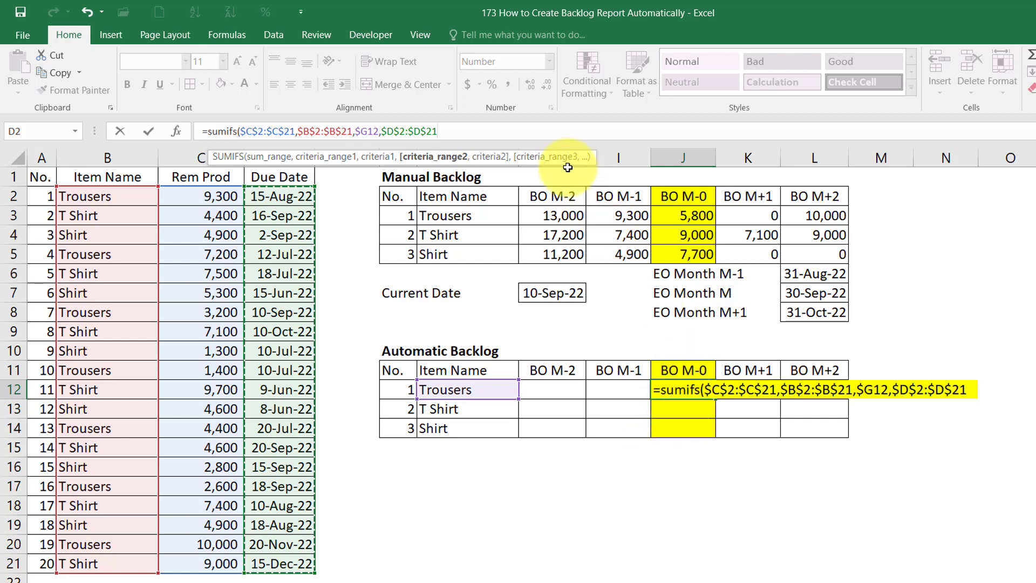
type(",")
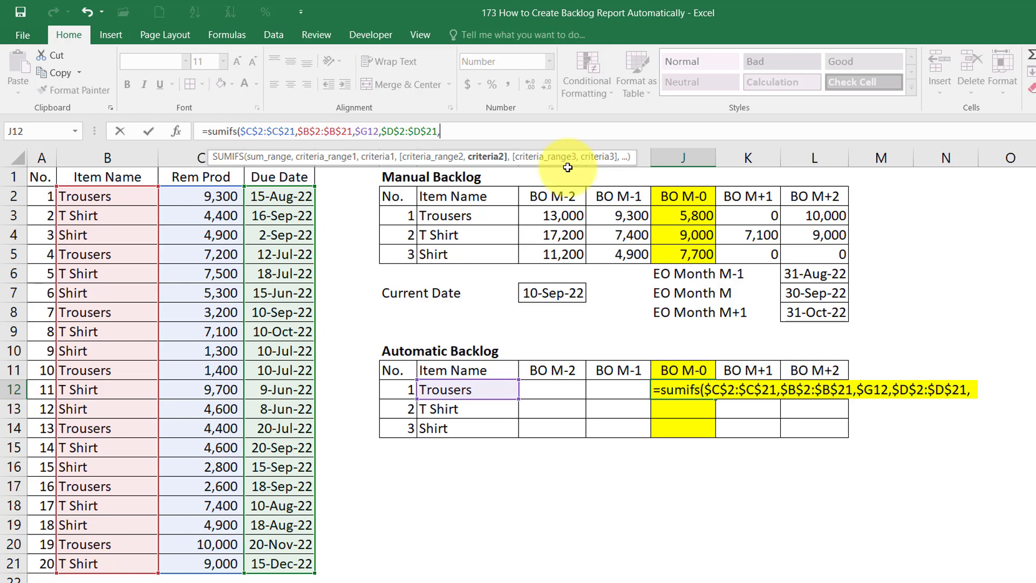
type(">")
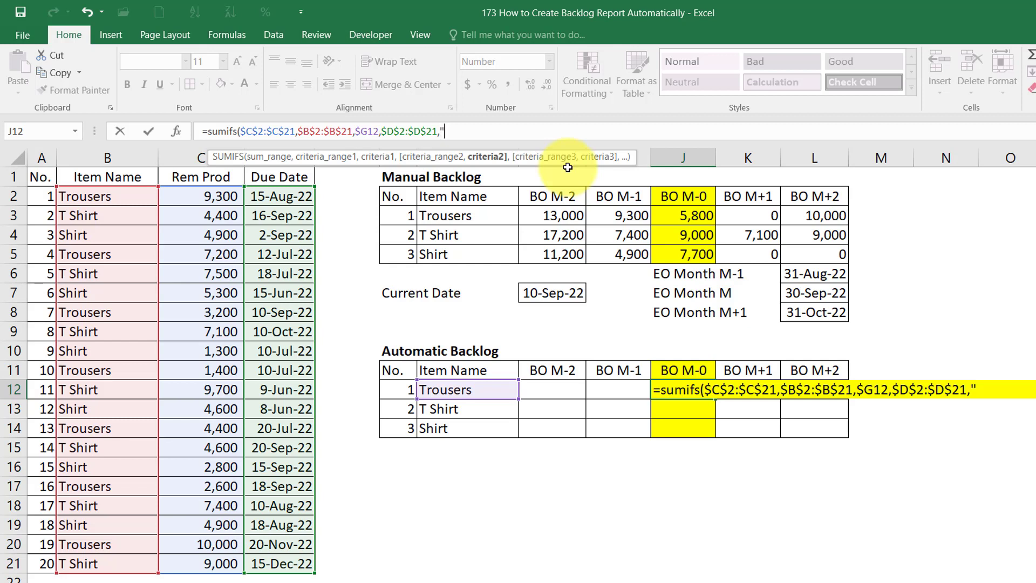
type(">=")
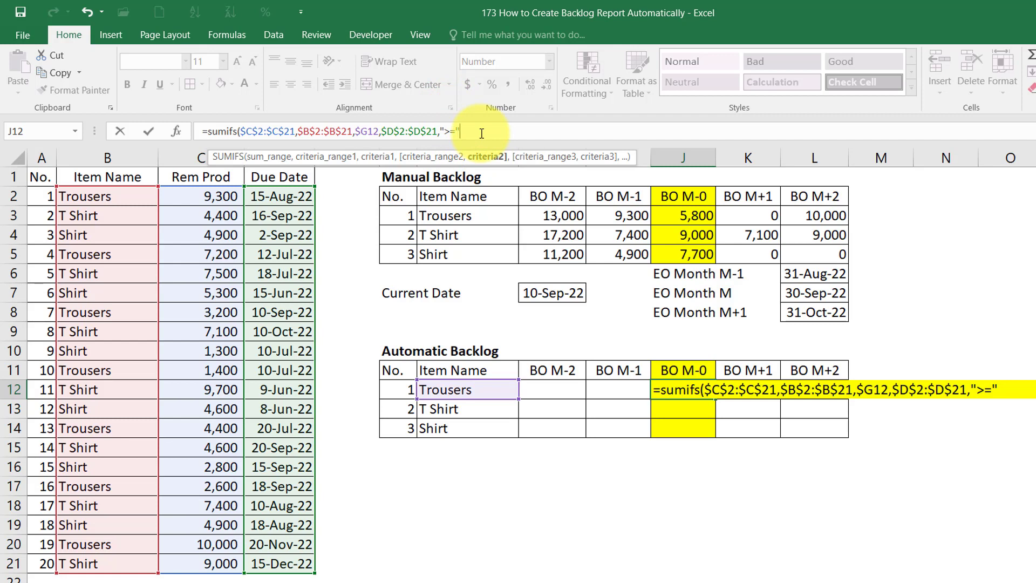
type("&eomont")
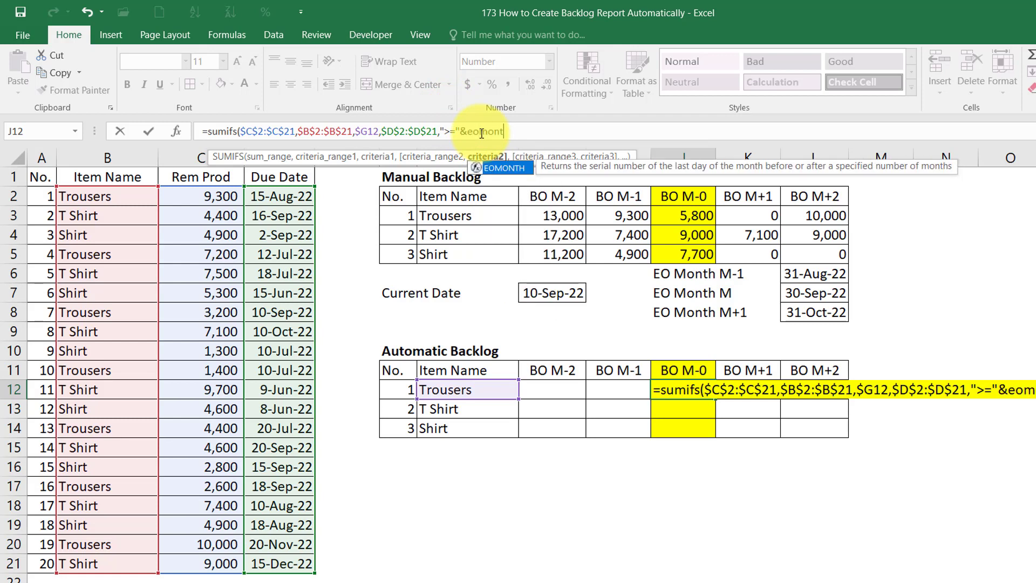
type("h(")
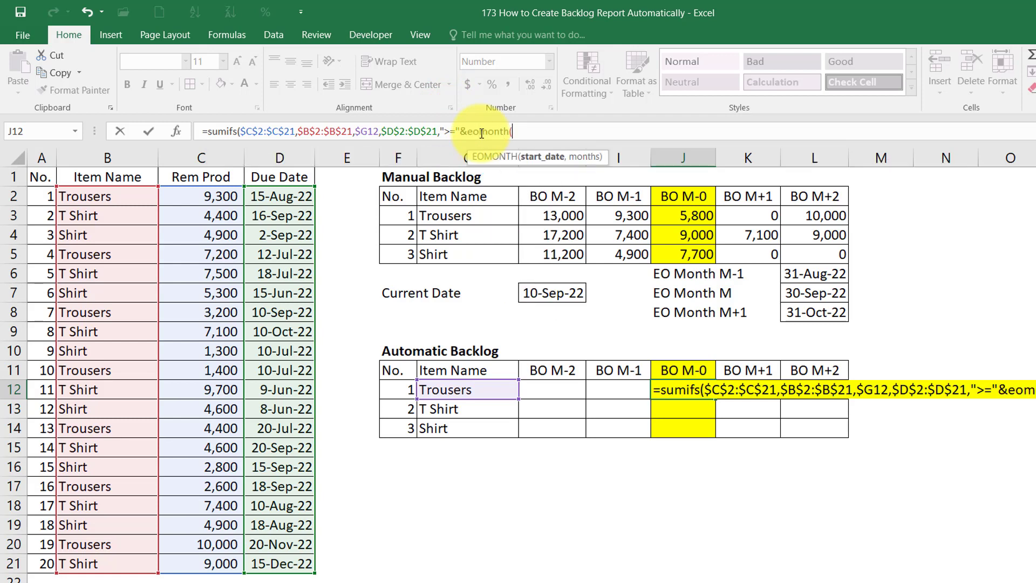
type("today(),-1)+1")
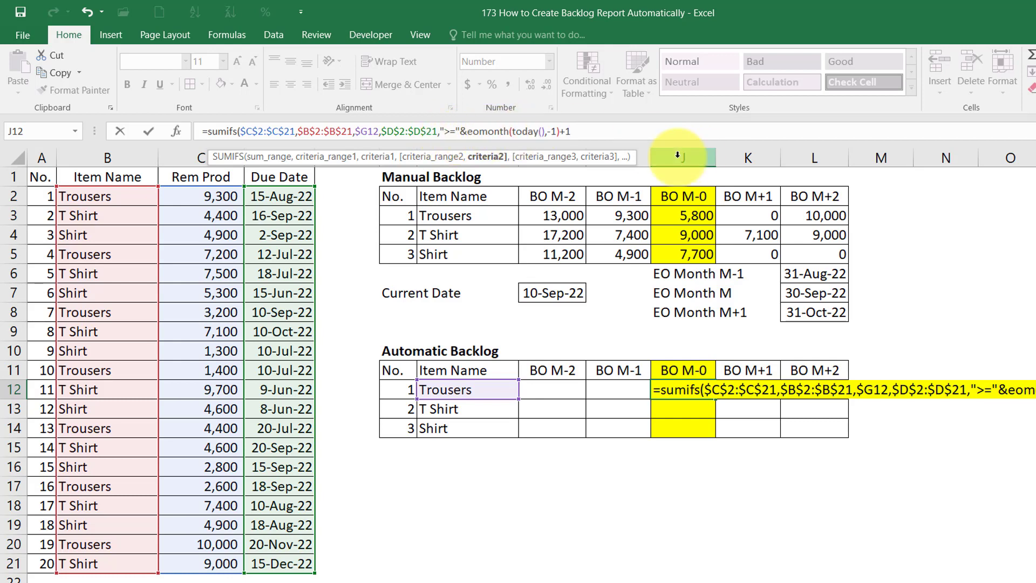
type(",")
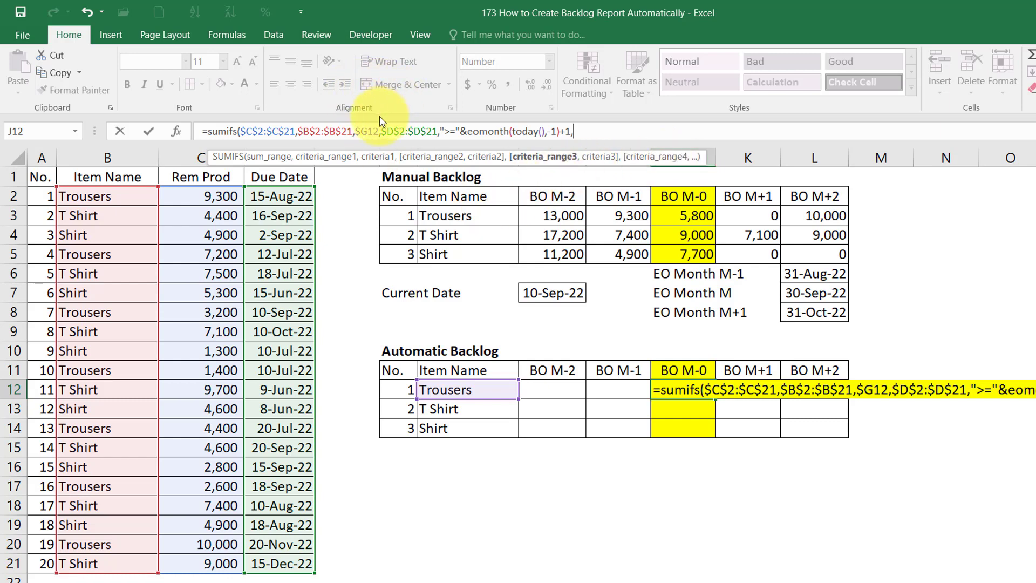
- Add the criterion $D$2:$D$21,"<="&EOMONTH(TODAY(),0) and commit J12, showing 5,800 for Trousers
left_click(382, 131)
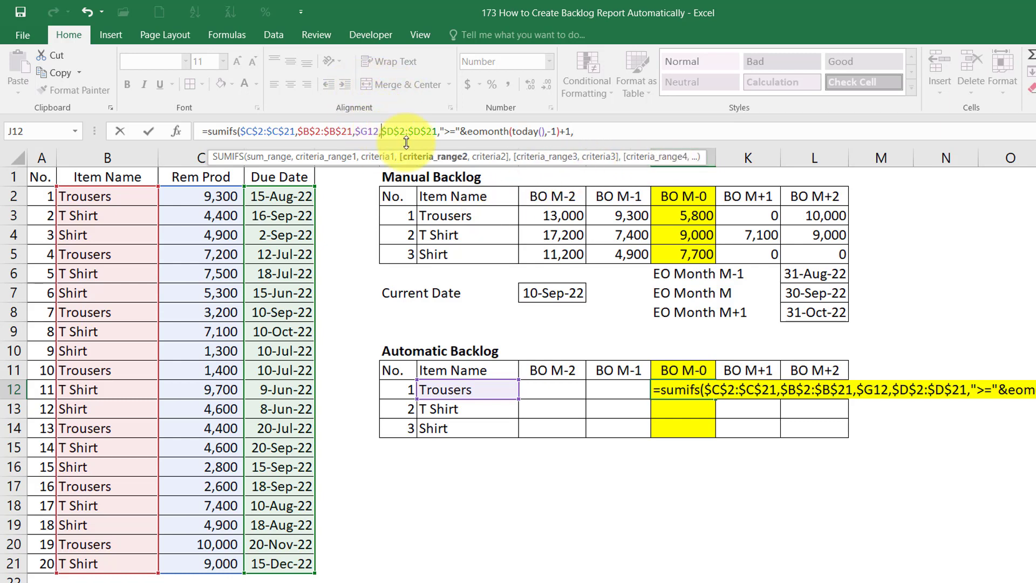
key("shift+Right")
key("shift+Right")
key("shift+Right")
key("shift+Right")
key("shift+Right")
key("shift+Right")
key("shift+Right")
key("shift+Right")
key("shift+Right")
key("ctrl+c")
key("End")
key("ctrl+v")
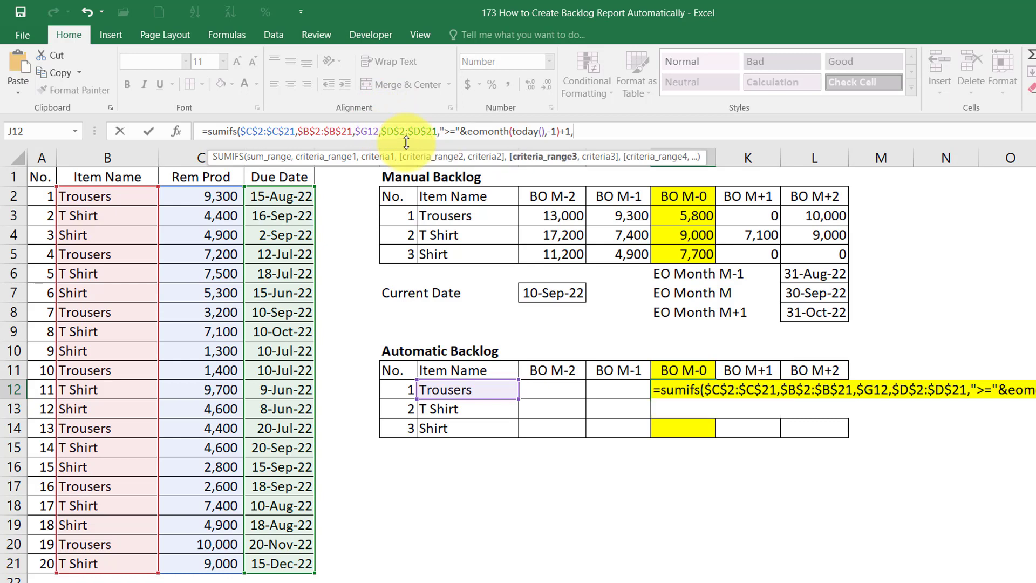
type(",\"<")
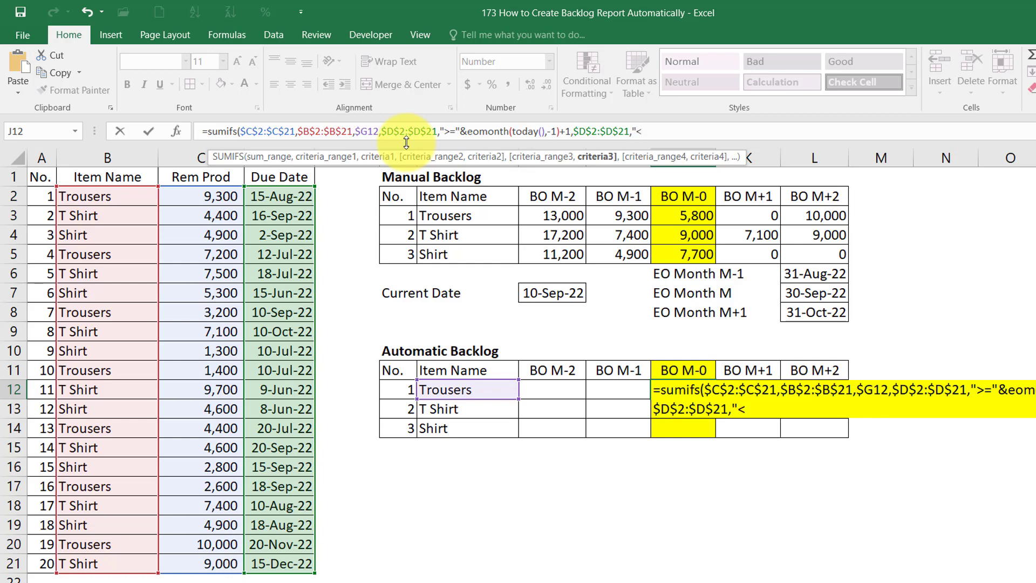
type("=\"&e")
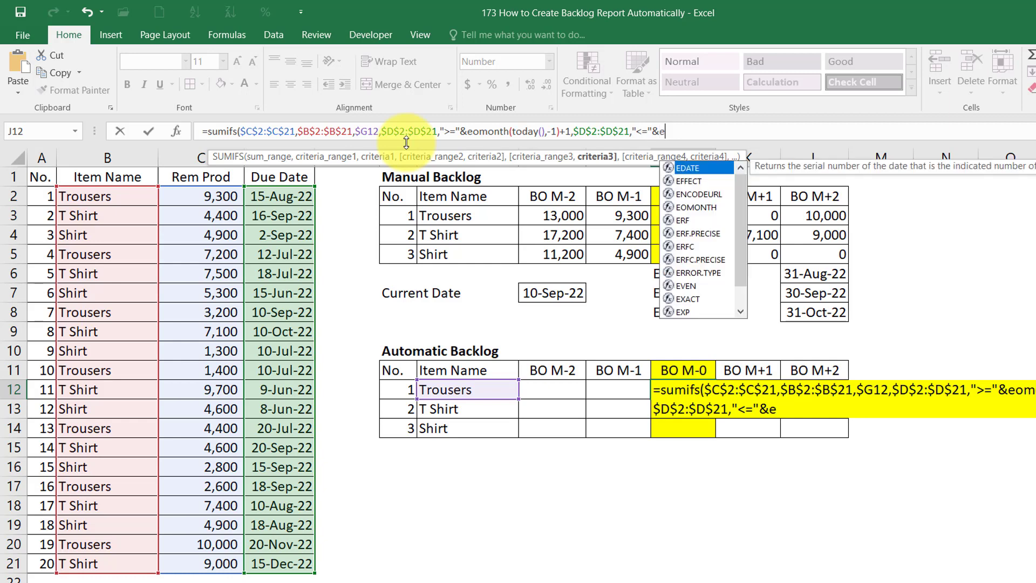
type("omonth(")
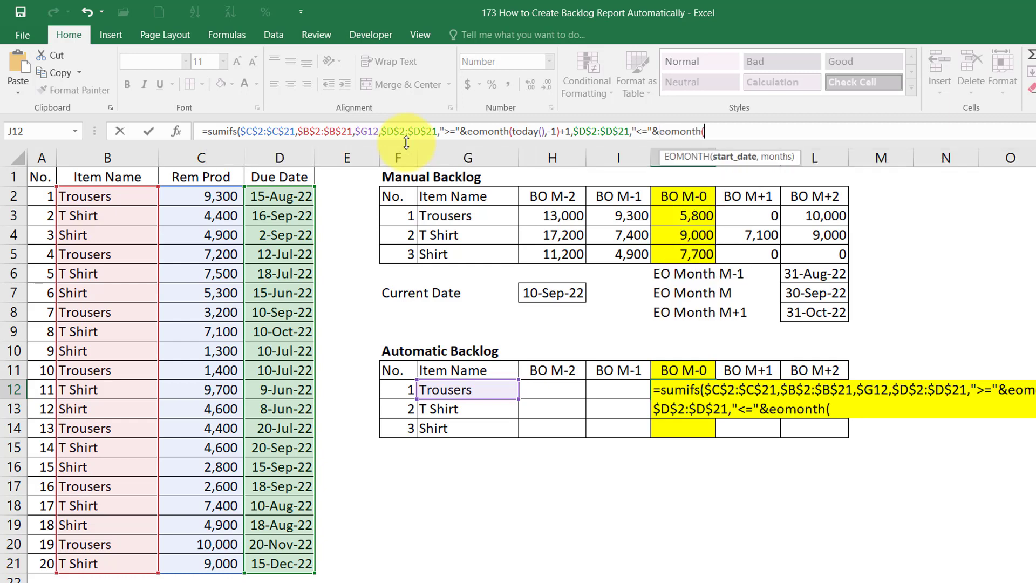
type("today(")
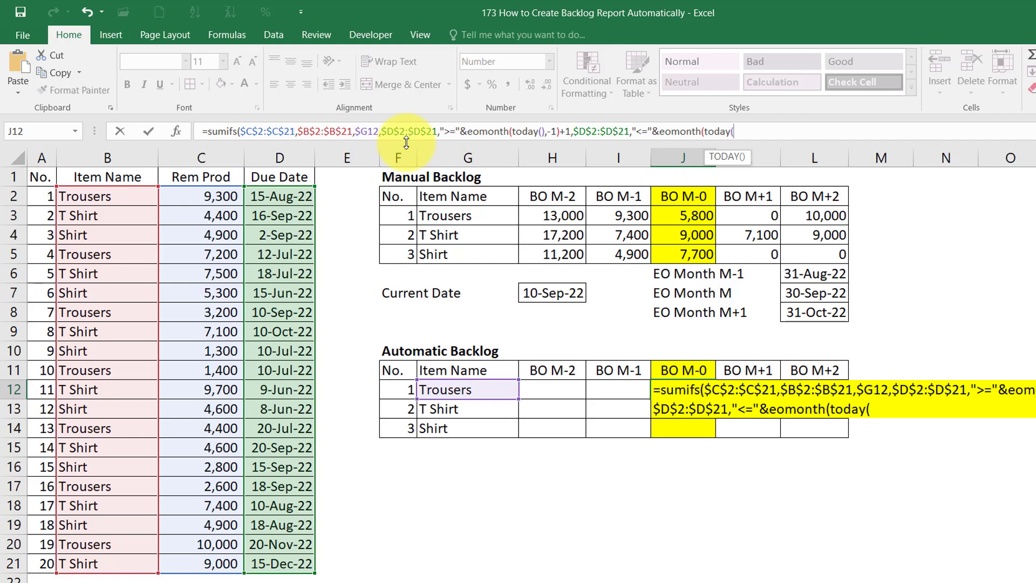
type("),")
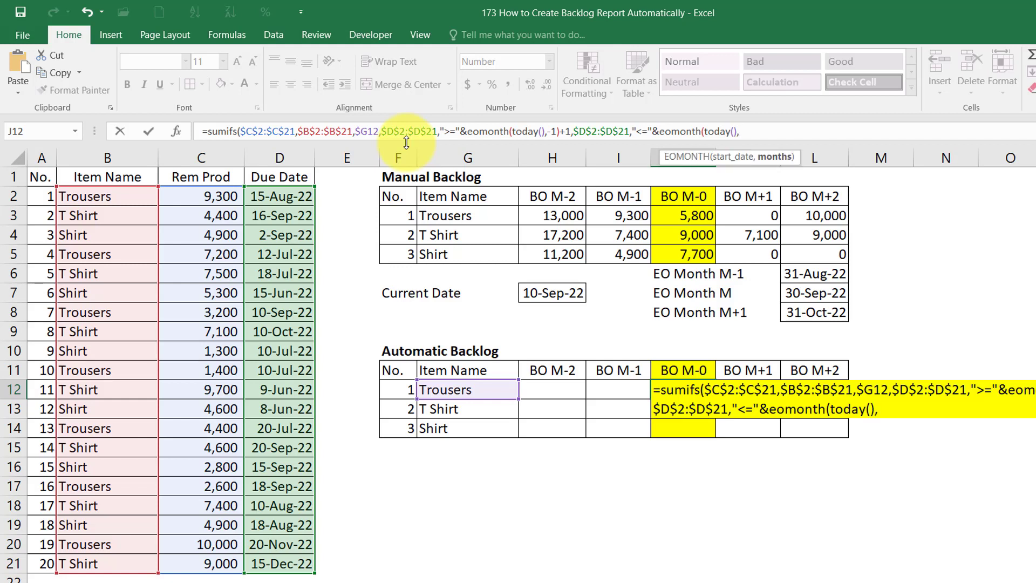
type("0")
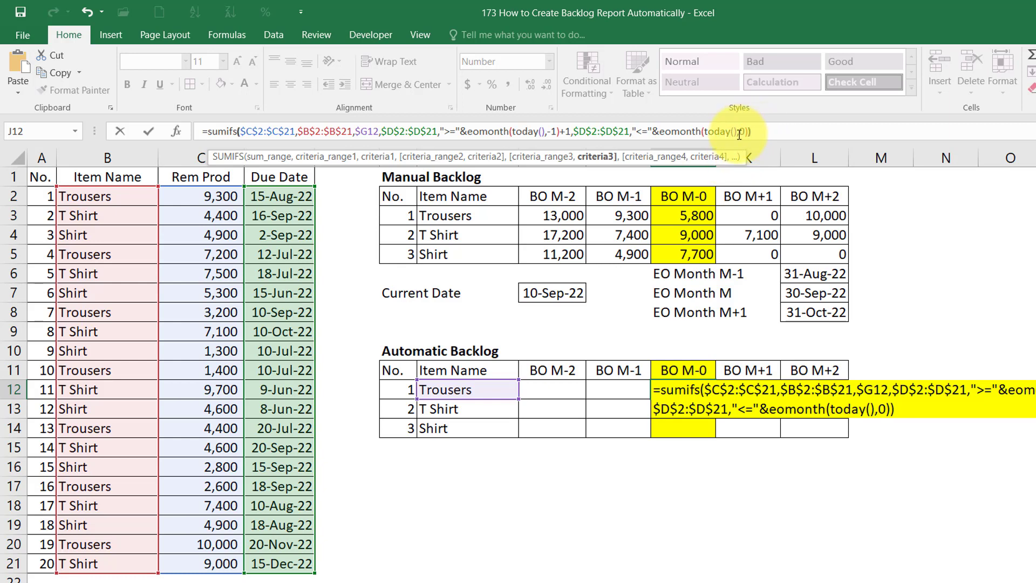
key("End")
key("Return")
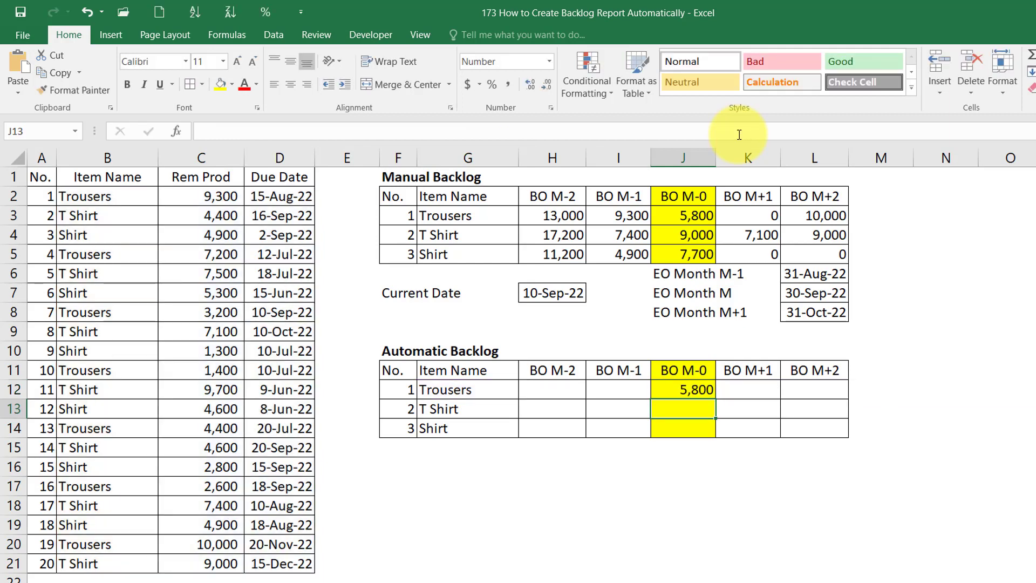
- Copy the J12 formula down into J13:J14 for T Shirt and Shirt
left_click(709, 391)
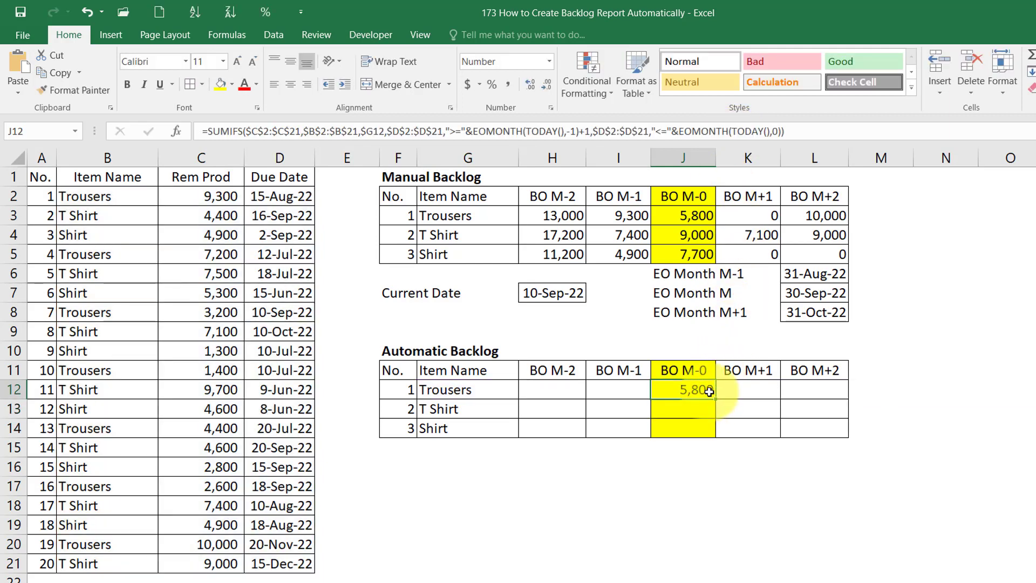
key("ctrl+c")
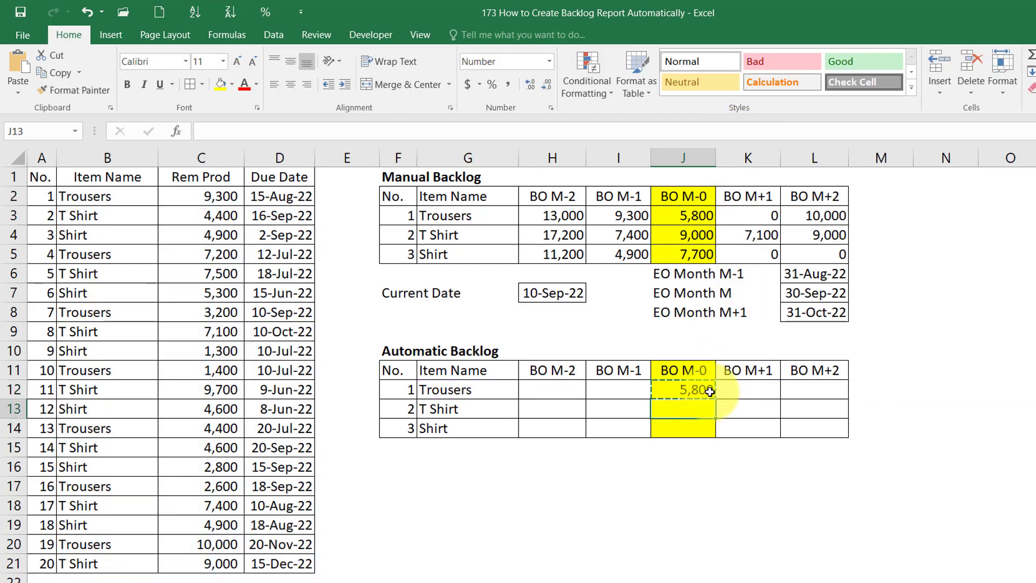
left_click_drag(683, 409, 683, 428)
right_click(681, 412)
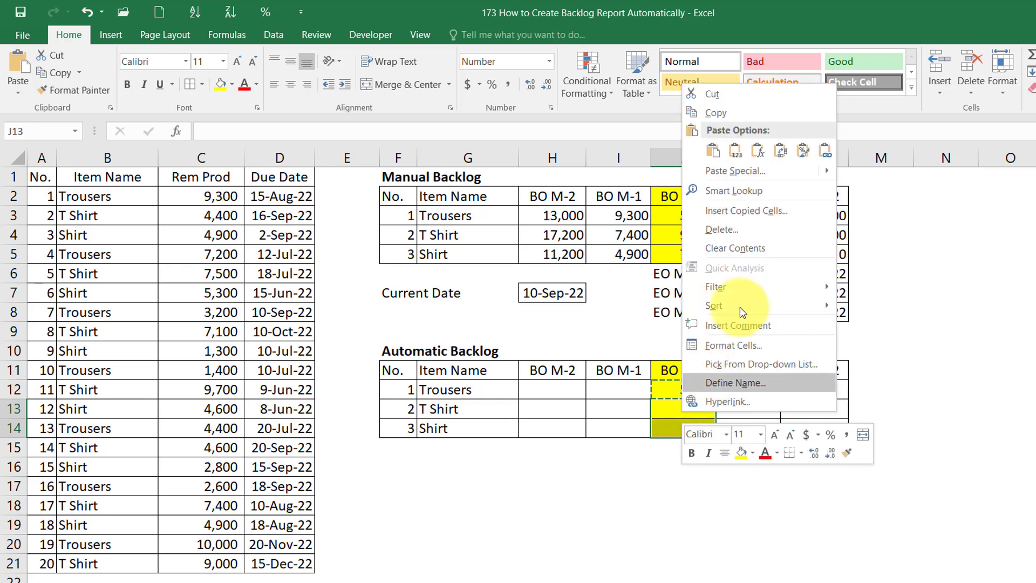
left_click(772, 147)
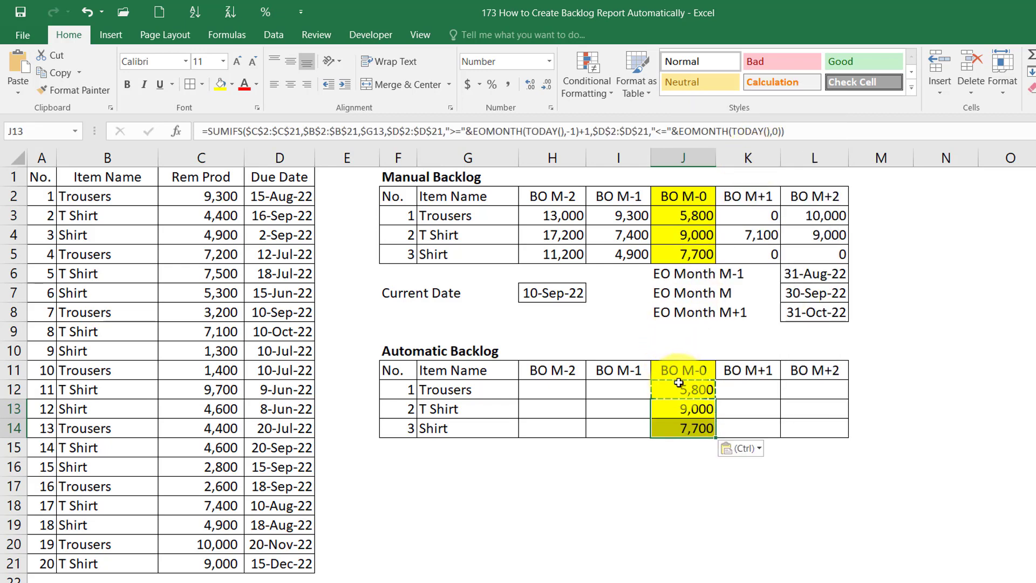
- Paste the J12:J14 formulas into I12:I14 of the BO M-1 column
left_click(680, 388)
key("shift+Down")
key("shift+Down")
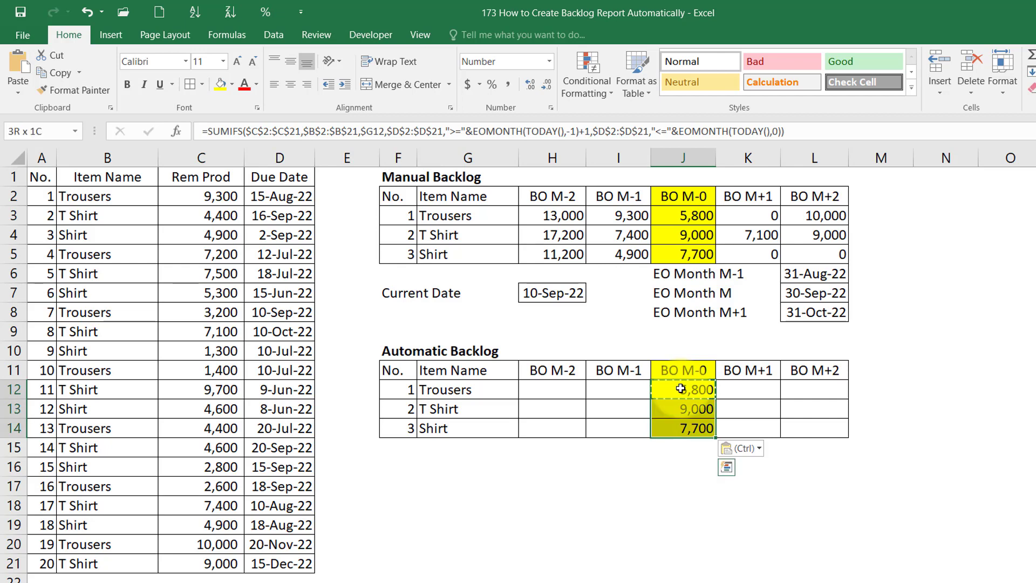
key("ctrl+c")
key("Left")
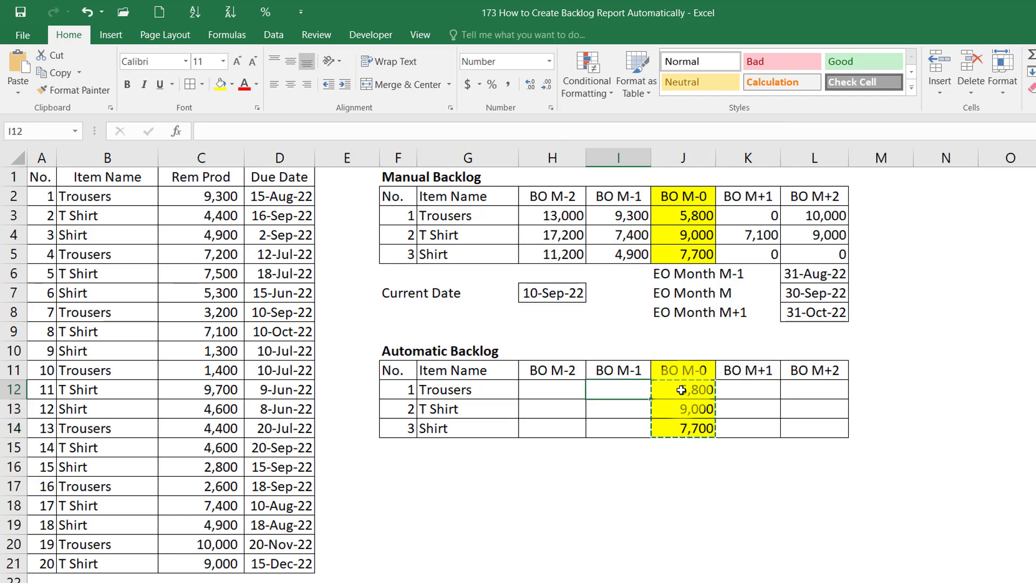
right_click(628, 389)
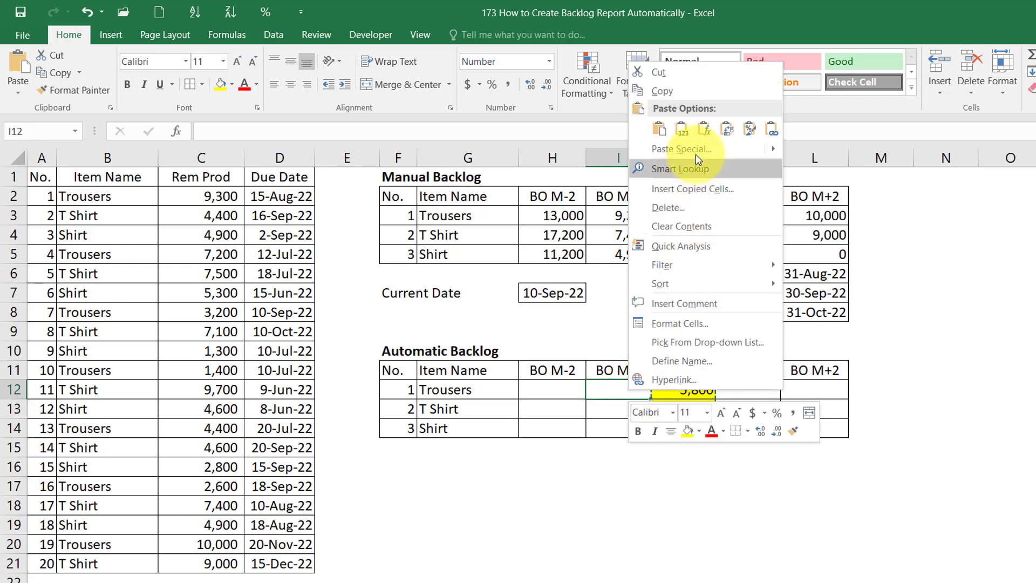
left_click(704, 131)
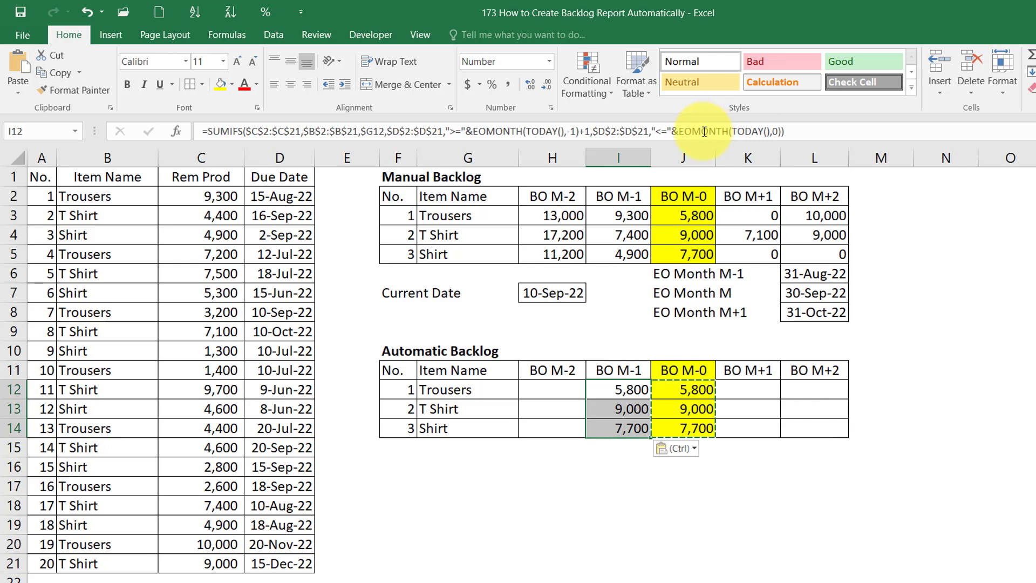
left_click(628, 390)
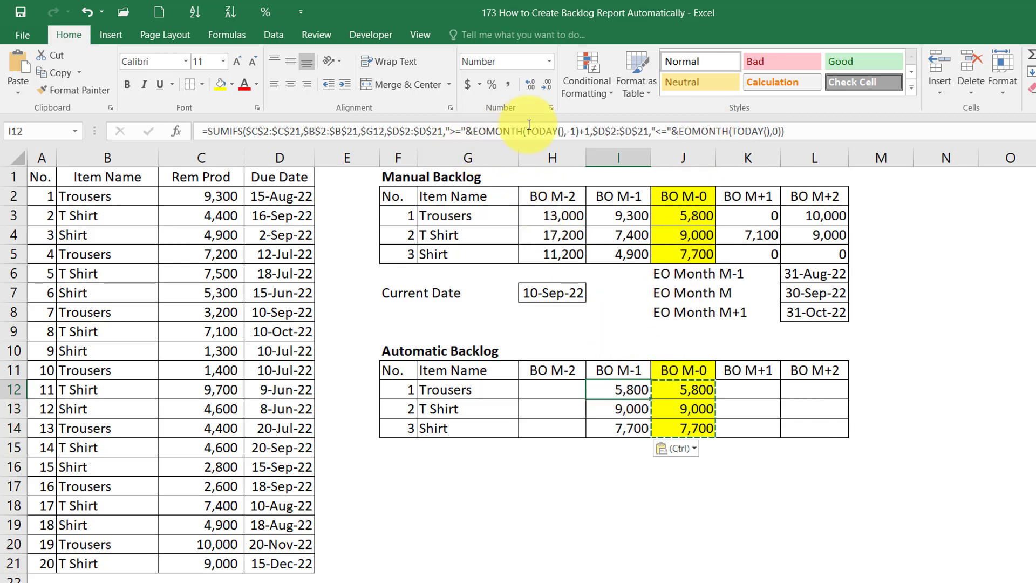
- Change I12's EOMONTH offsets to -2 for the start date and -1 for the end date
left_click(572, 132)
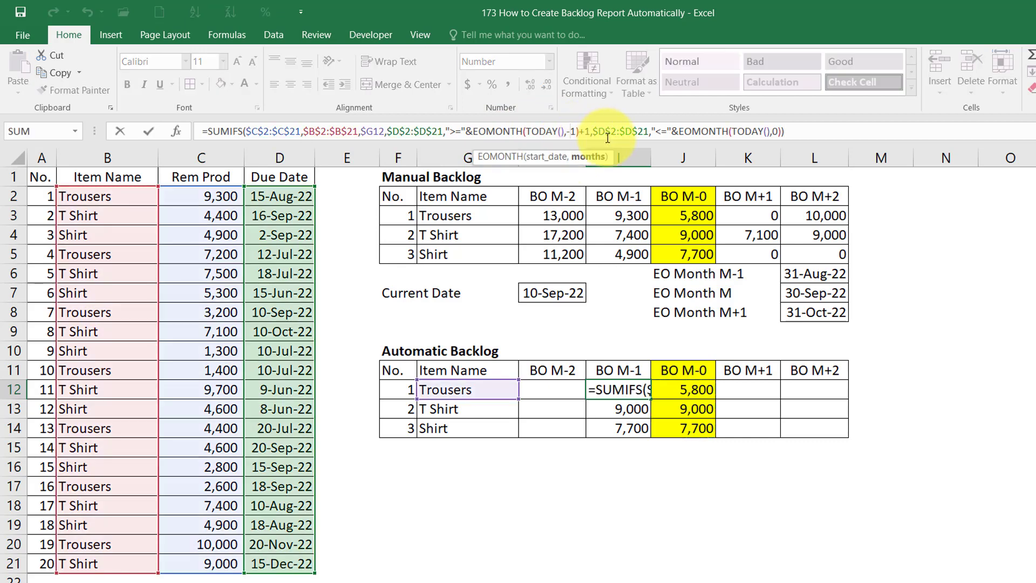
key("Delete")
type("2")
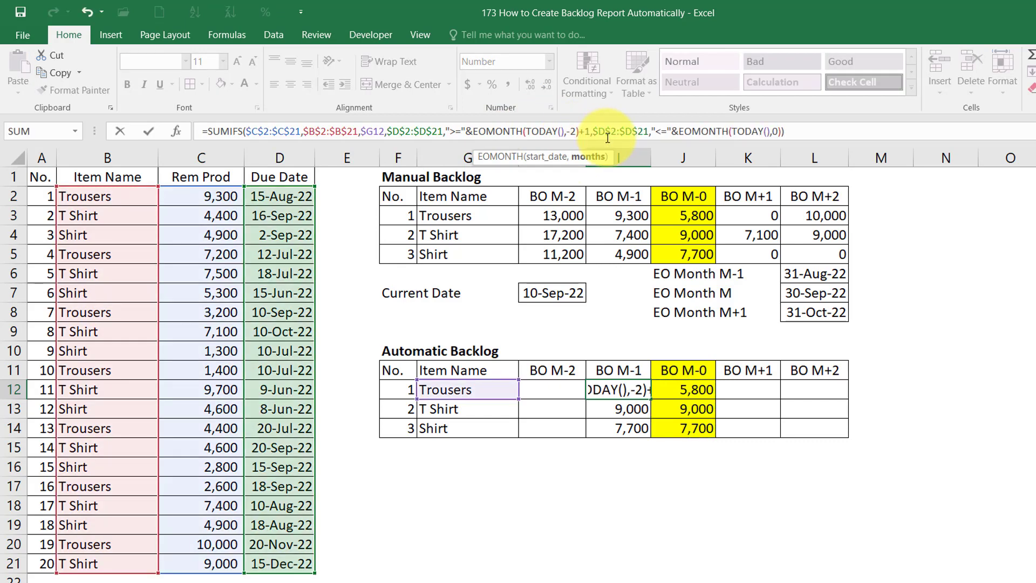
left_click(775, 132)
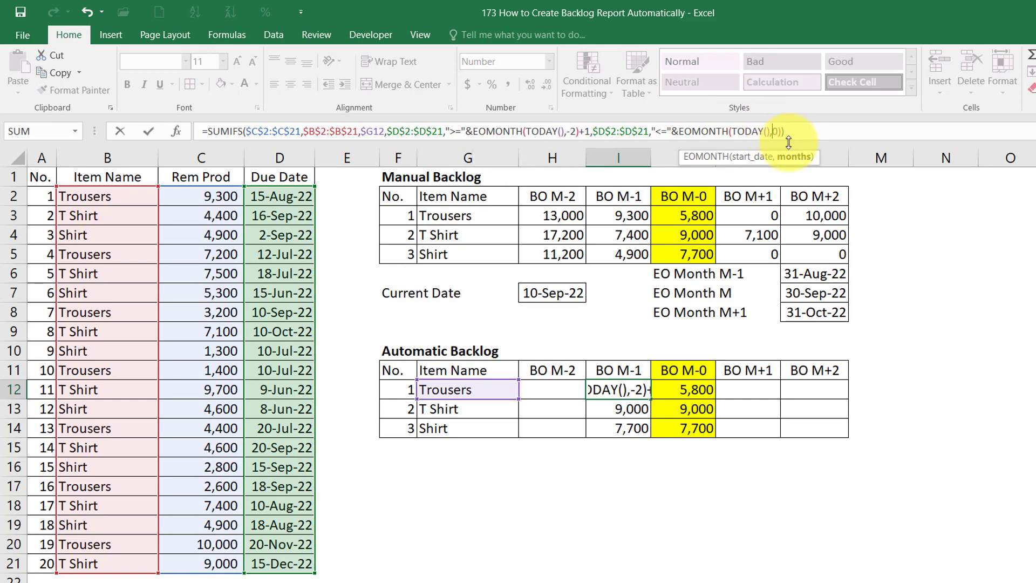
key("Delete")
type("-1")
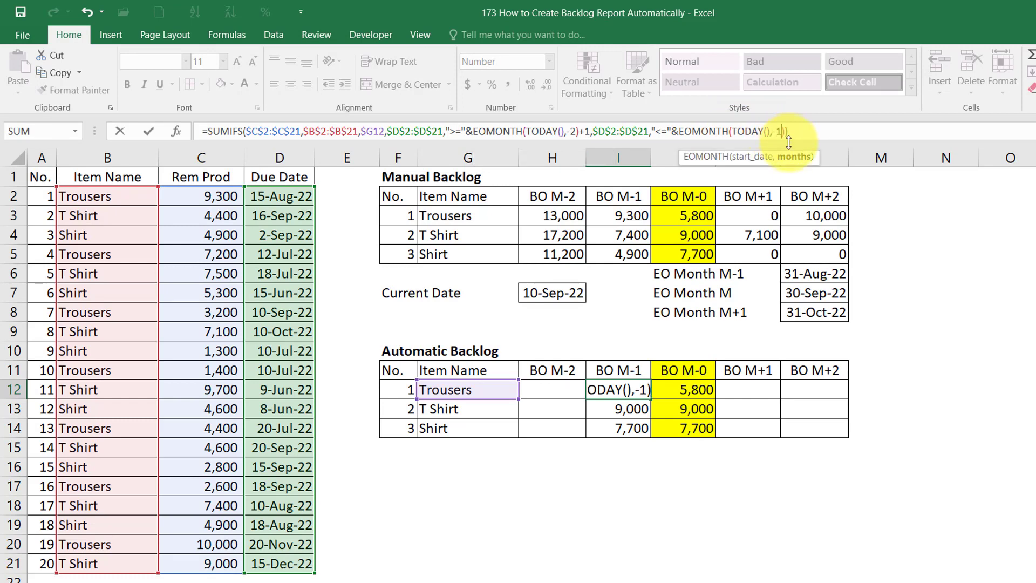
key("Return")
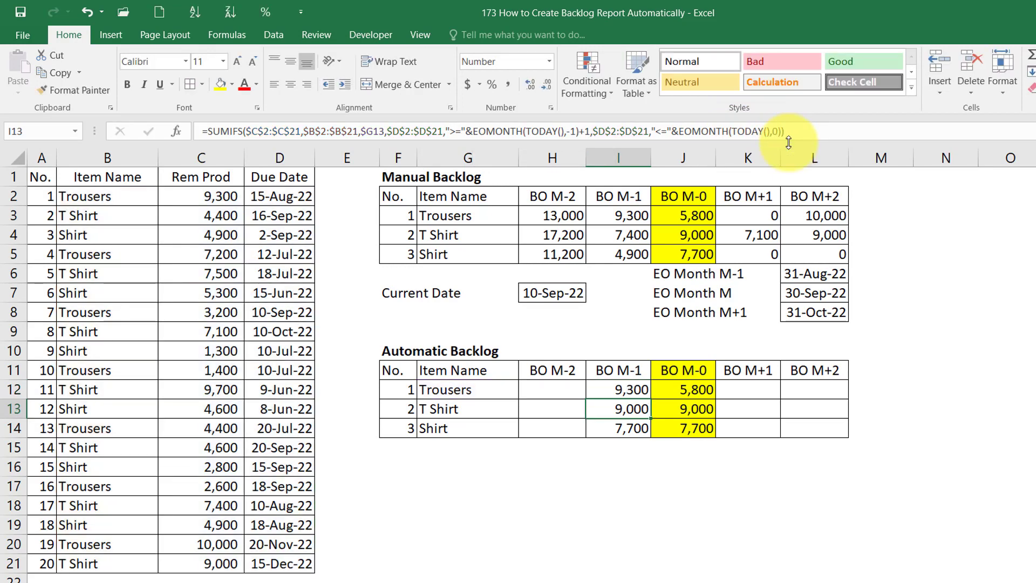
- Copy I12's formula into I13:I14, giving 9,300, 7,400 and 4,900
left_click(631, 392)
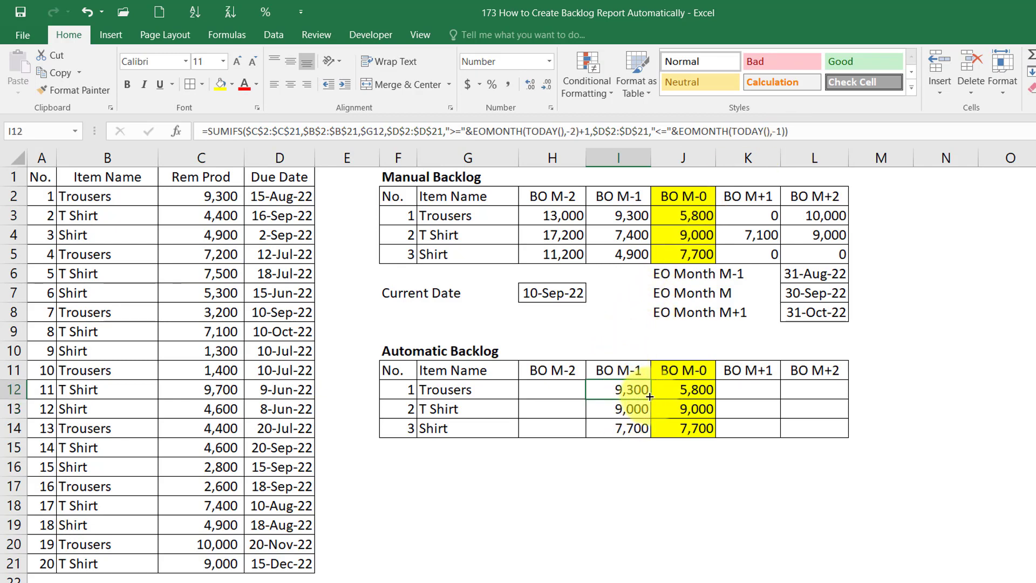
key("ctrl+c")
left_click(632, 410)
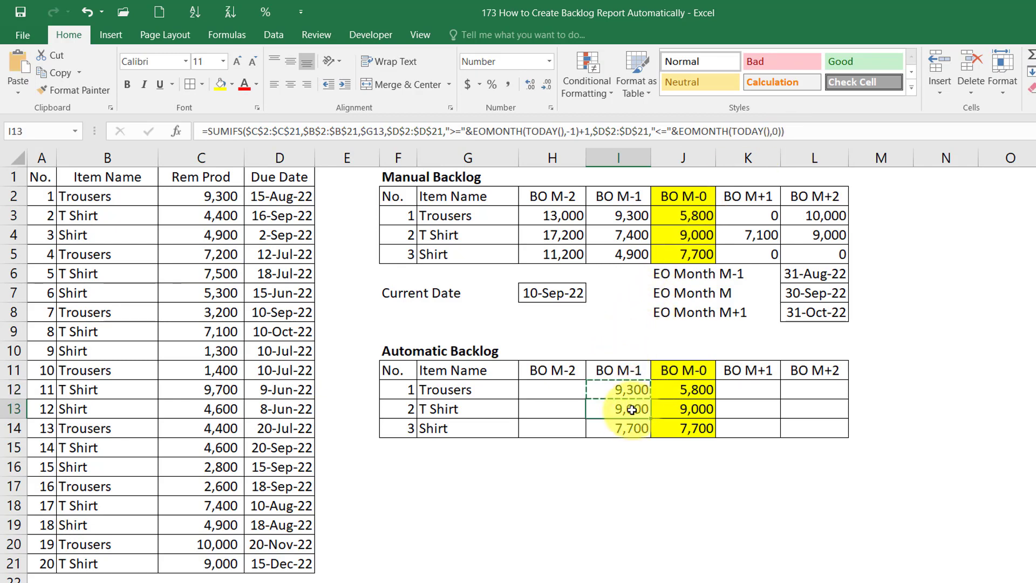
key("shift+Down")
key("ctrl+q")
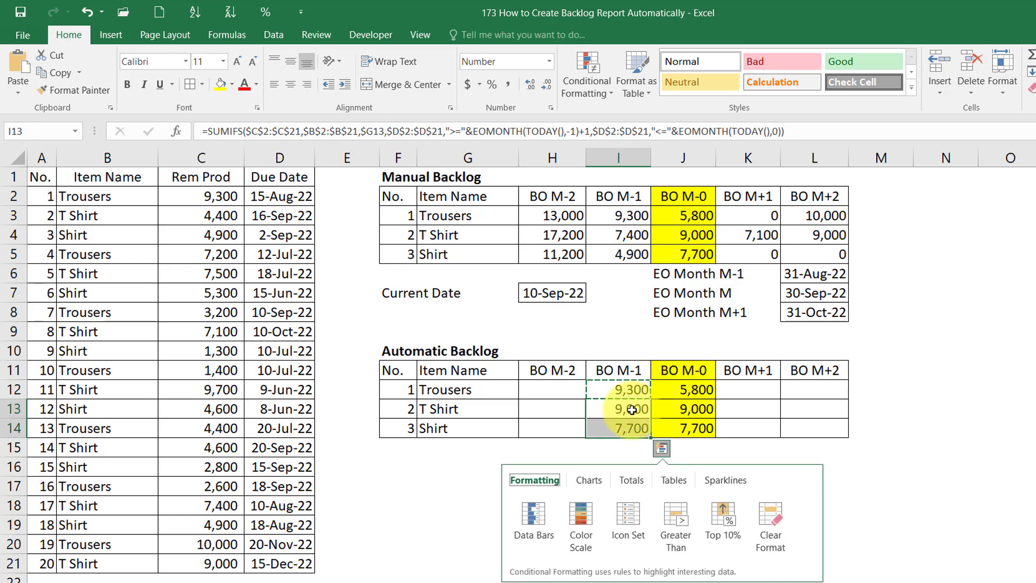
key("Escape")
key("ctrl+v")
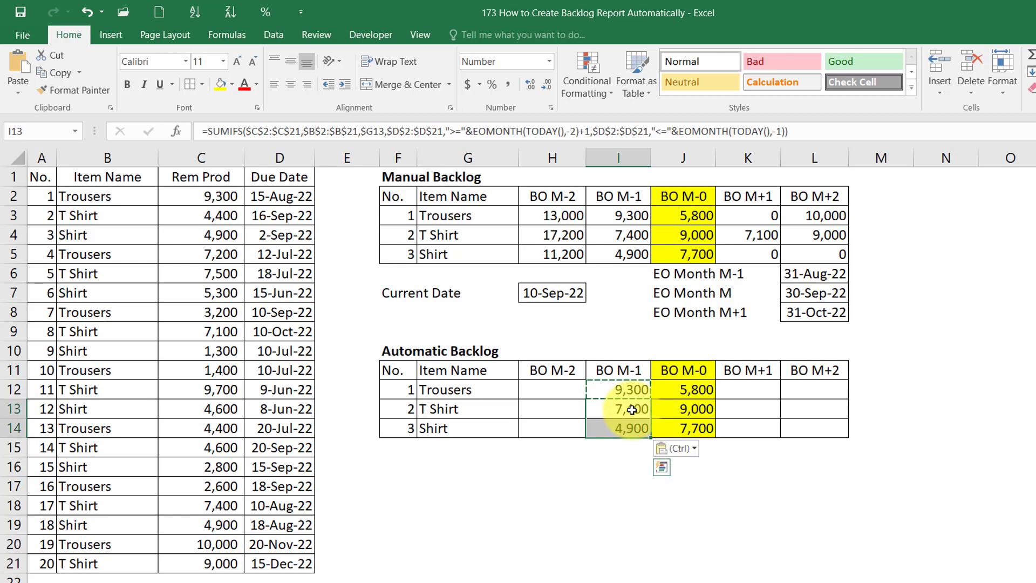
key("Down")
key("Up")
key("Up")
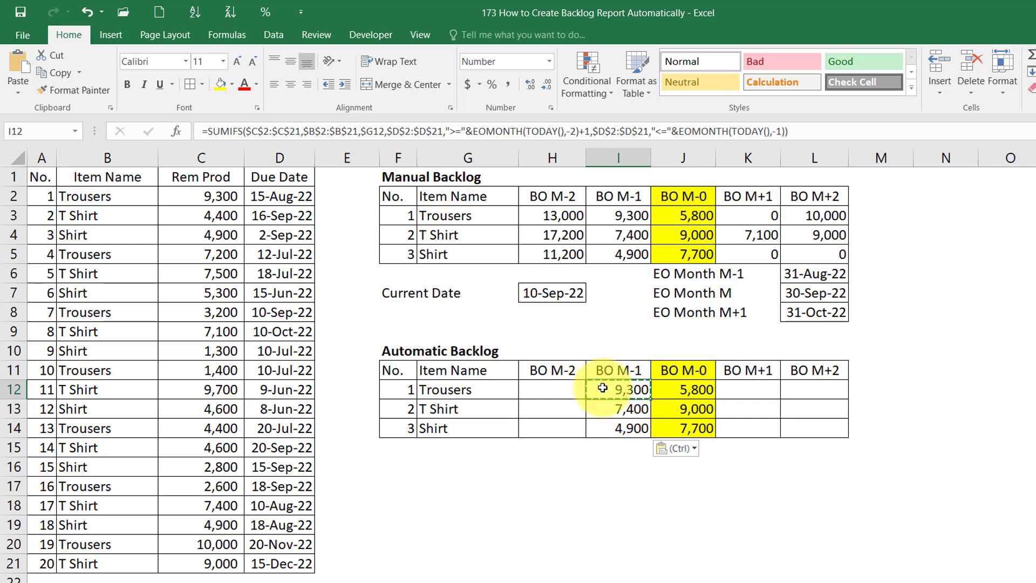
- Copy I12:I14 and paste them into H12:H14 of the BO M-2 column
key("shift+Down")
key("shift+Down")
key("ctrl+c")
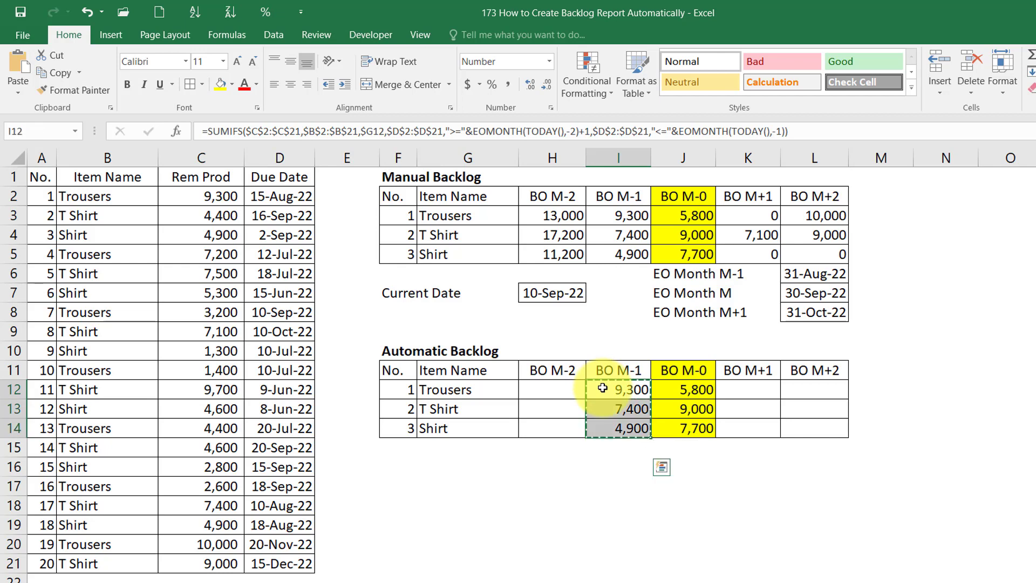
key("Left")
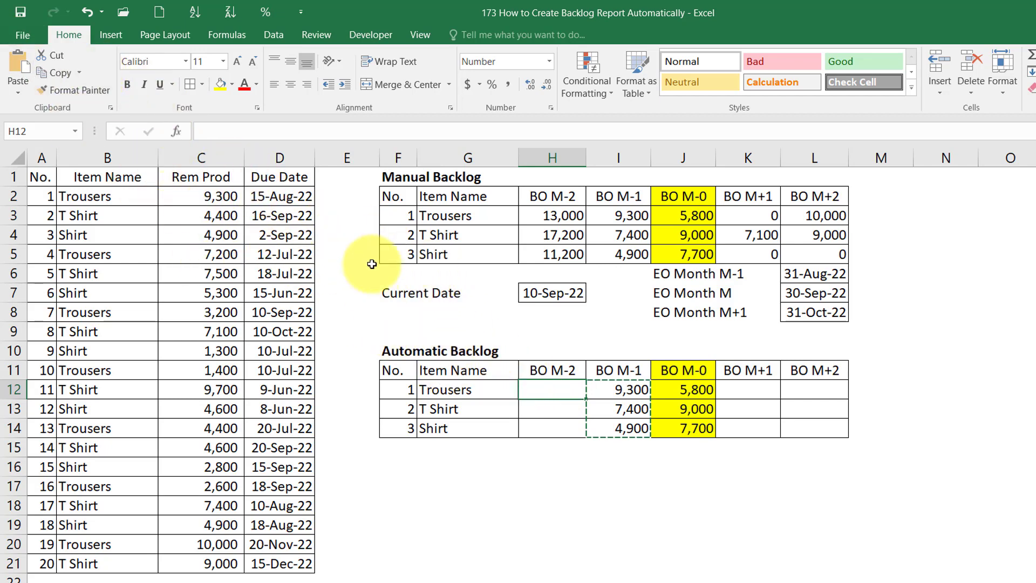
key("shift+Down")
key("shift+Down")
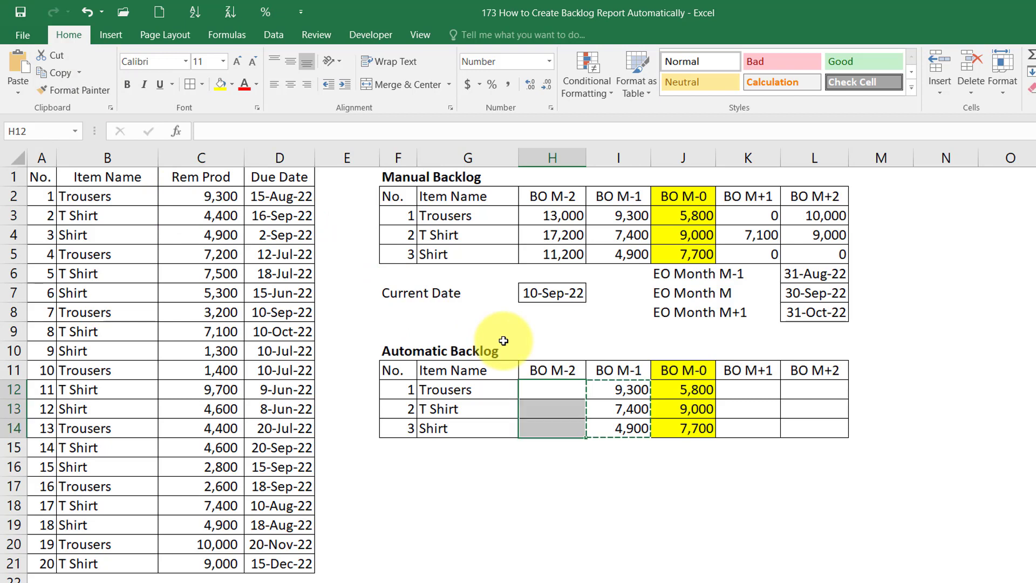
key("ctrl+v")
left_click(568, 385)
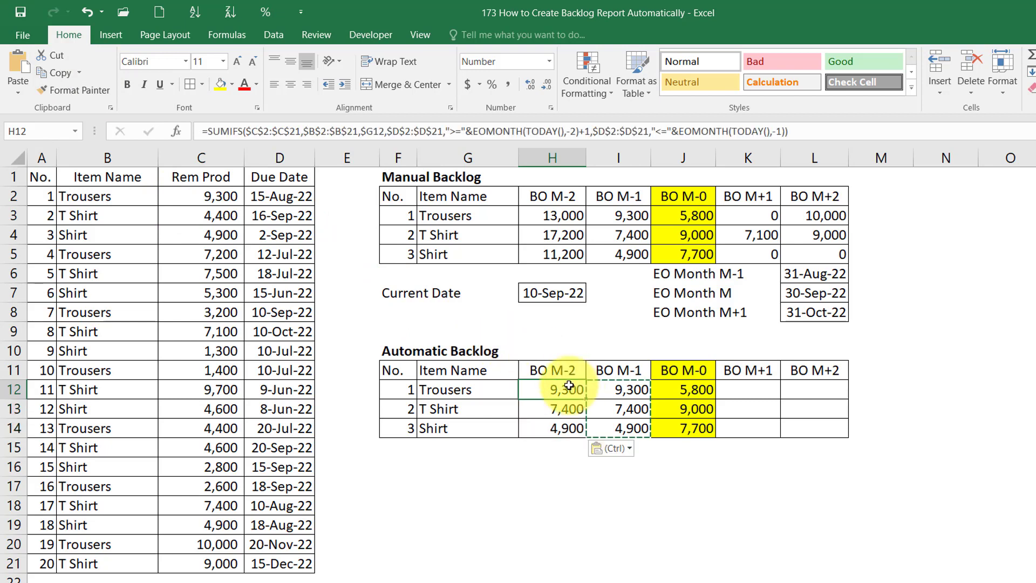
left_click(451, 132)
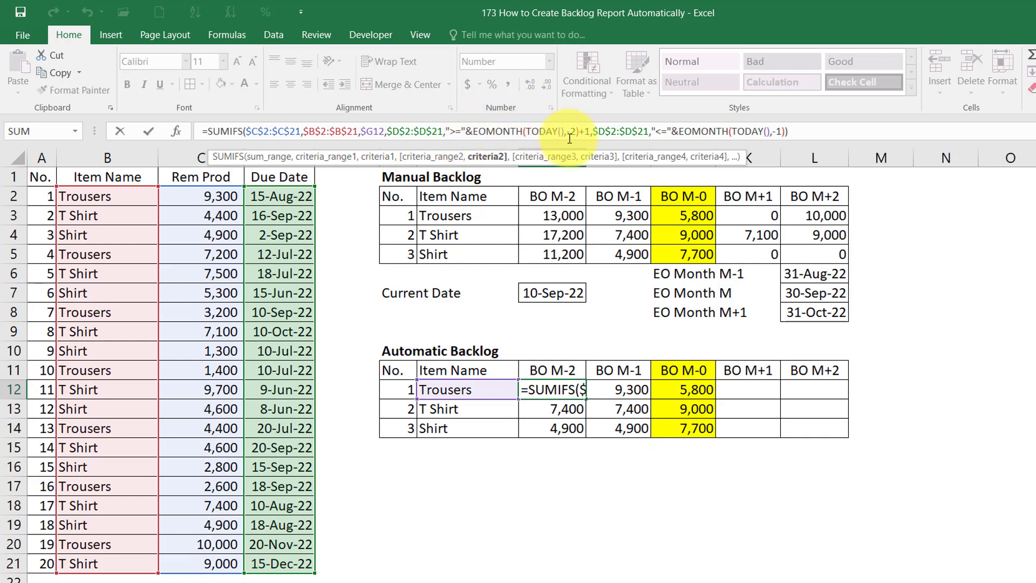
- Change H12's criterion to "<="&EOMONTH(TODAY(),-2), dropping +1 and the second date criterion
left_click(460, 130)
left_click(464, 131)
key("BackSpace")
key("BackSpace")
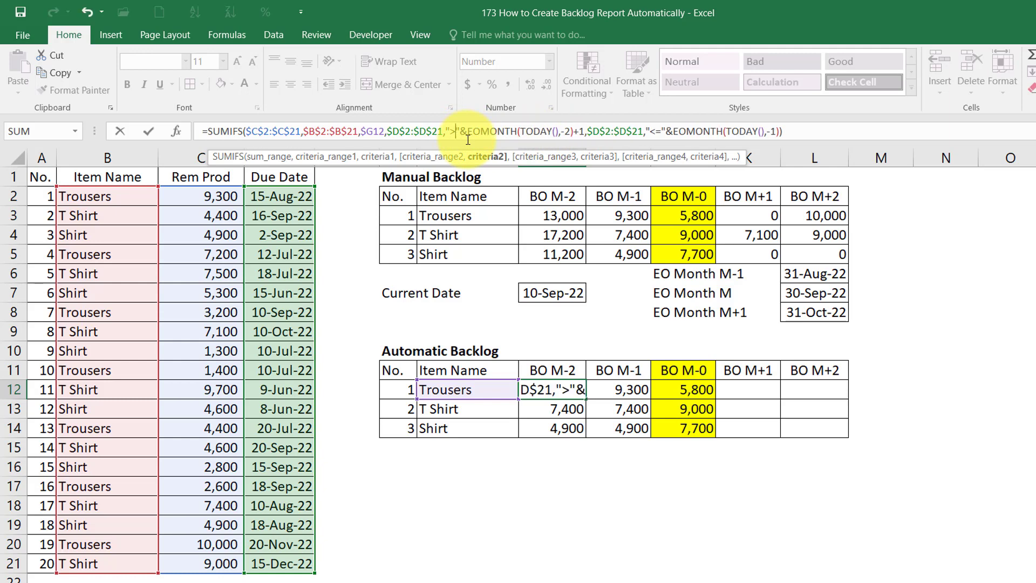
type("<")
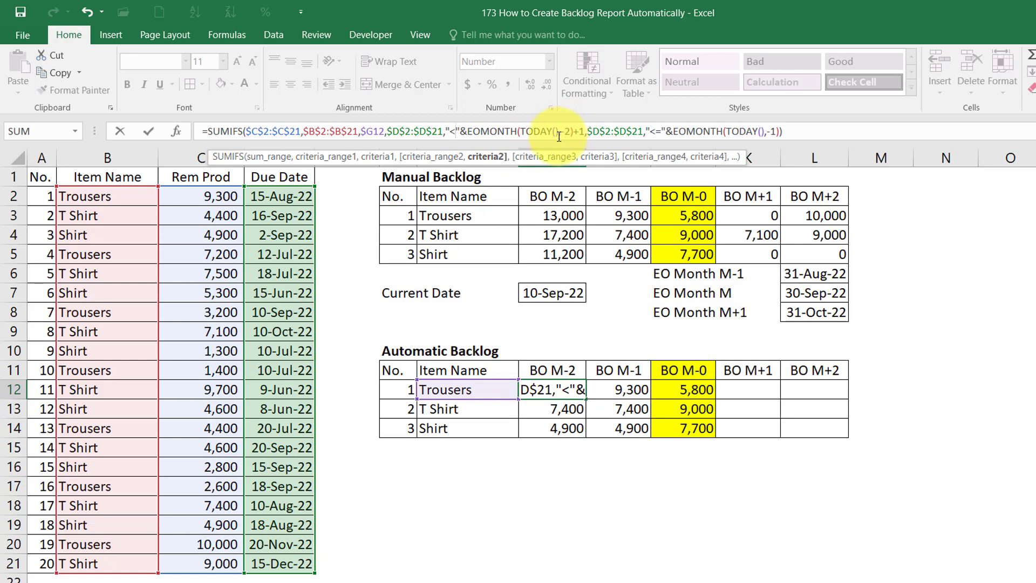
key("Right")
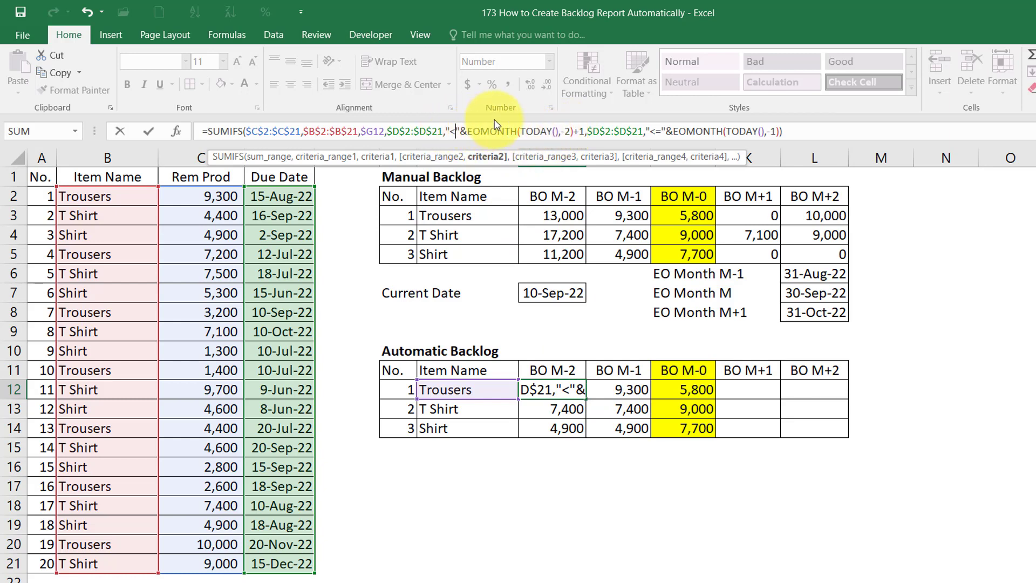
type("=")
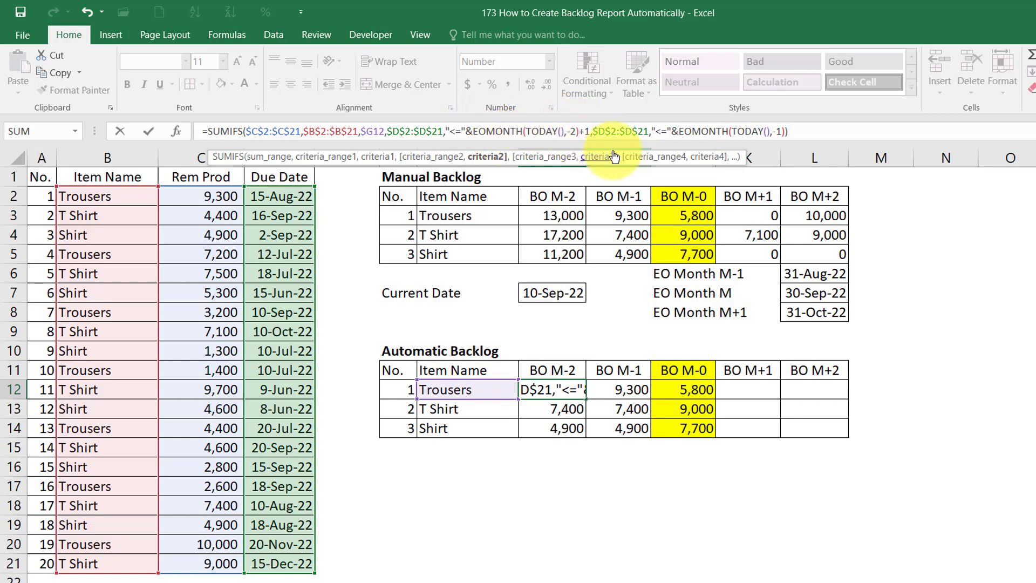
key("Delete")
key("Delete")
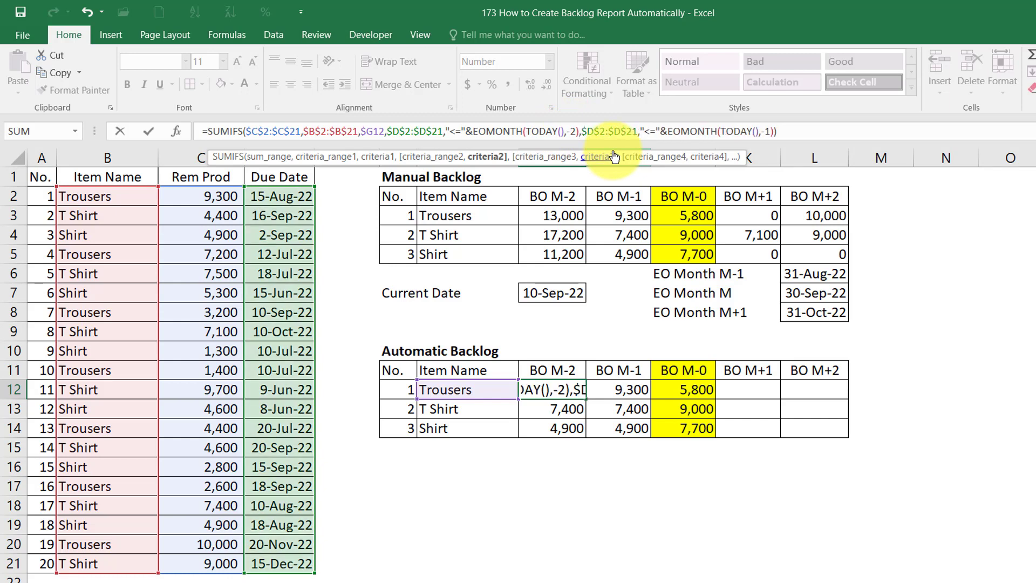
key("Delete")
key("Delete")
key("Delete")
key("Delete")
key("Delete")
key("Delete")
key("Delete")
key("Delete")
key("Delete")
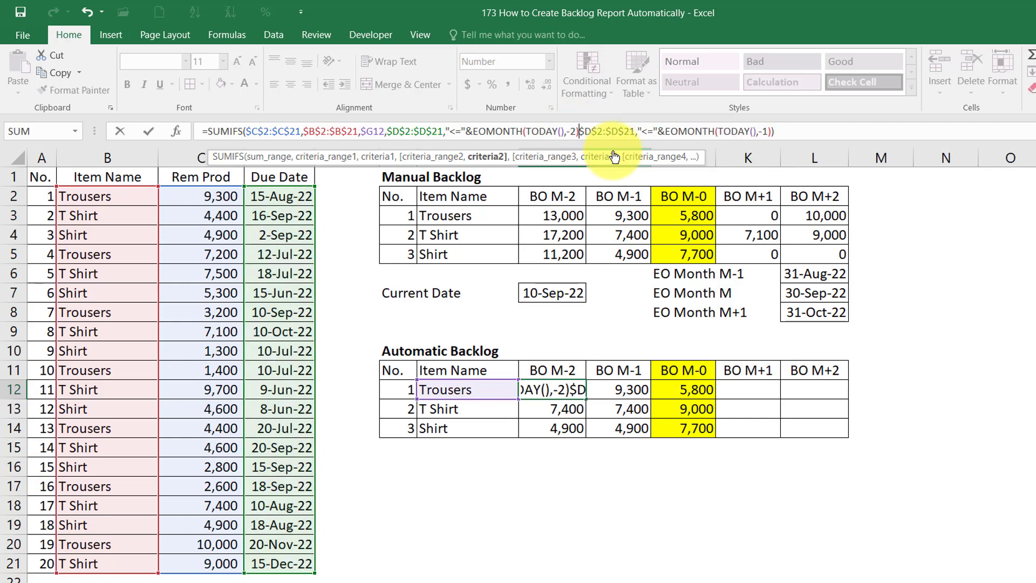
key("Delete")
key("Delete")
key("Delete")
key("Delete")
key("Delete")
key("Delete")
key("Delete")
key("Delete")
key("Delete")
key("Delete")
key("Delete")
key("Delete")
key("Delete")
key("Delete")
key("Delete")
key("Delete")
key("Delete")
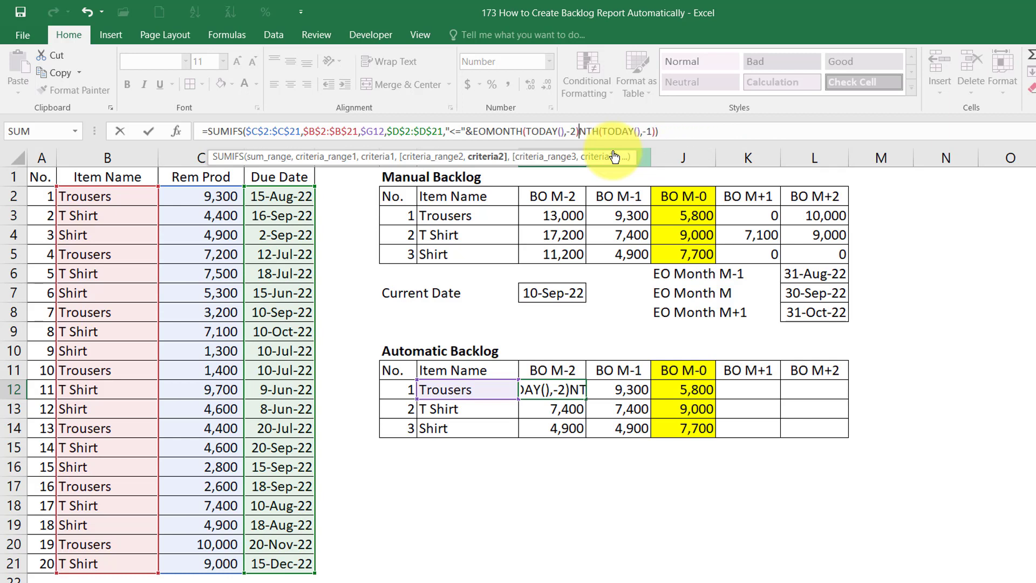
key("Delete")
key("Delete")
key("Delete")
key("Delete")
key("Delete")
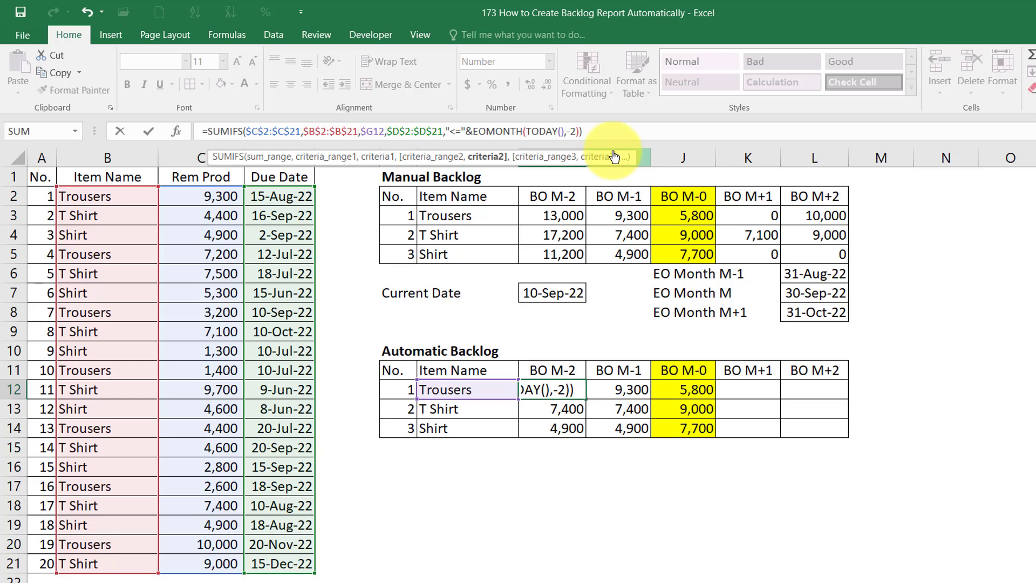
key("Return")
key("Up")
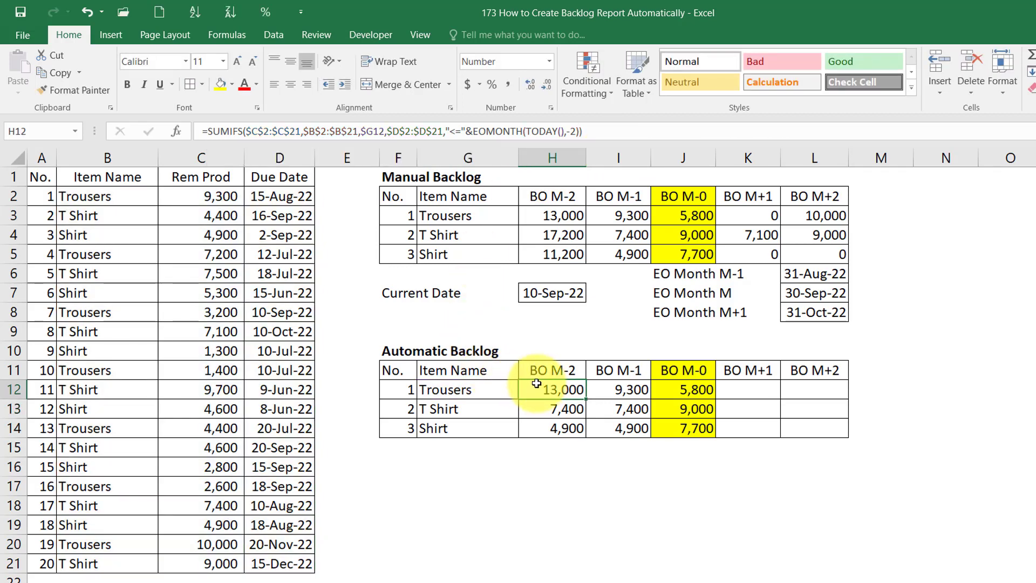
- Copy H12's formula into H13:H14, giving BO M-2 values 13,000, 17,200 and 11,200
key("ctrl+c")
key("Down")
key("shift+Down")
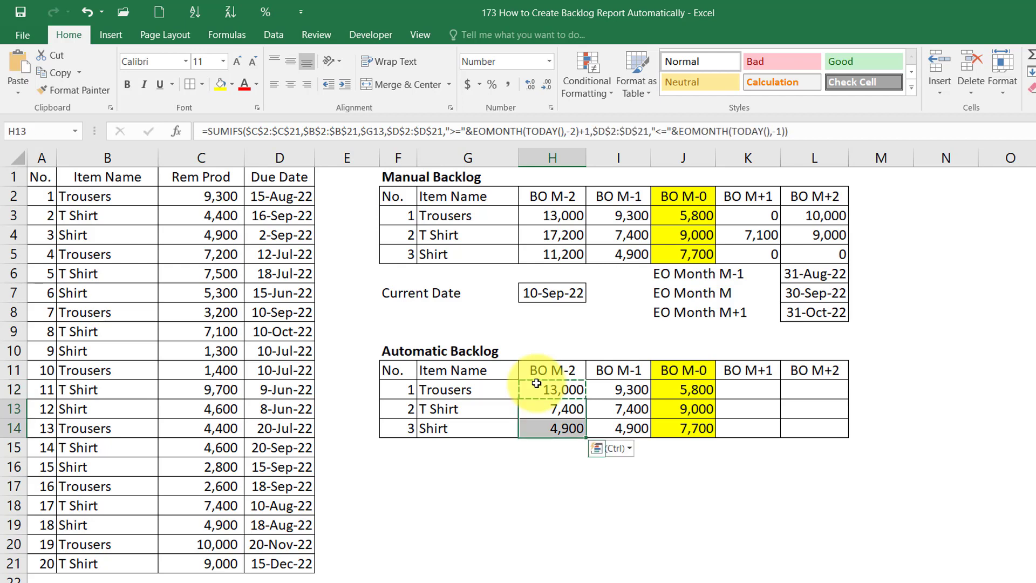
key("ctrl+v")
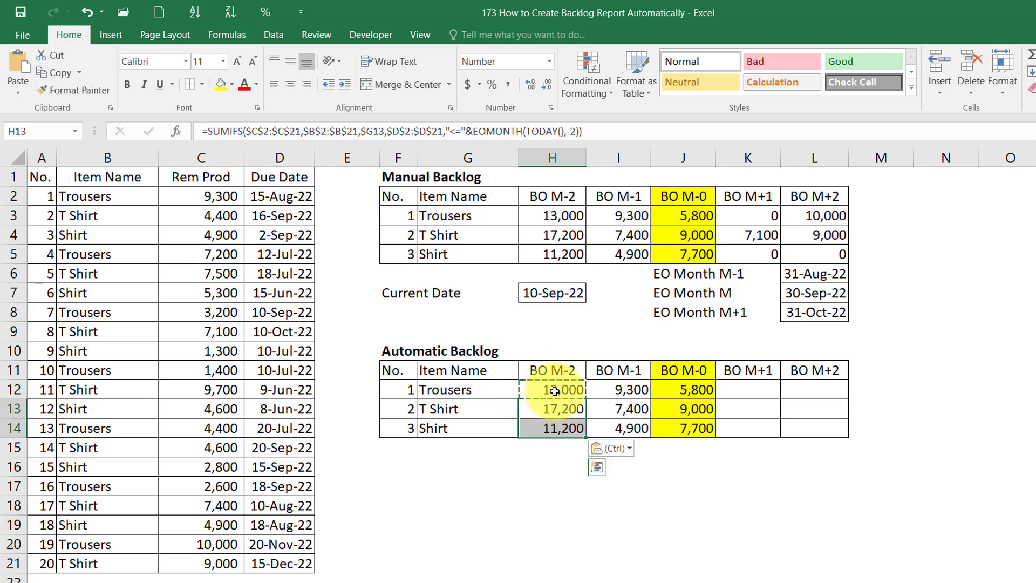
left_click(553, 390)
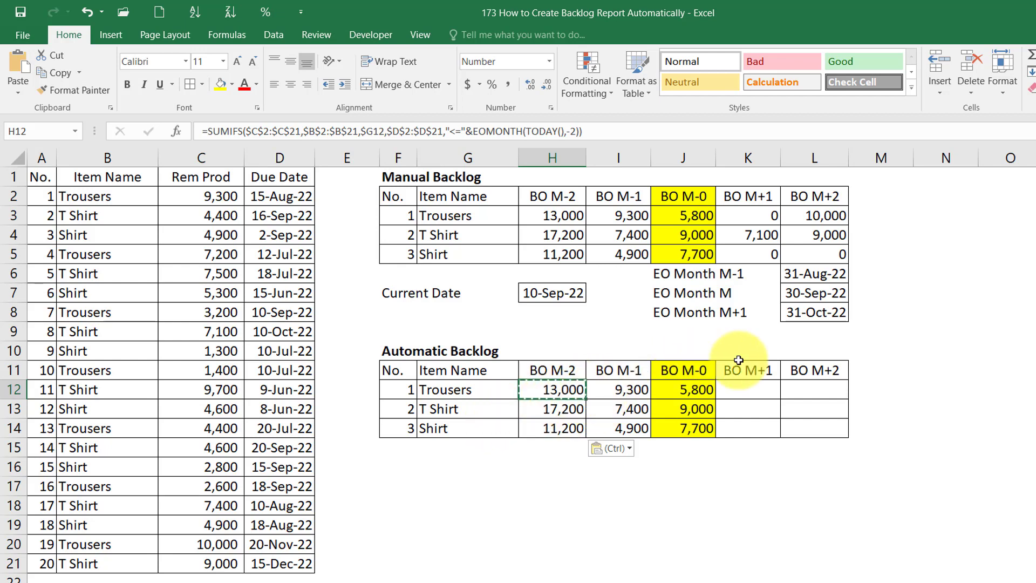
- Check the BO M-1 and BO M-0 formulas, undoing an accidental paste into BO M-0
left_click(626, 389)
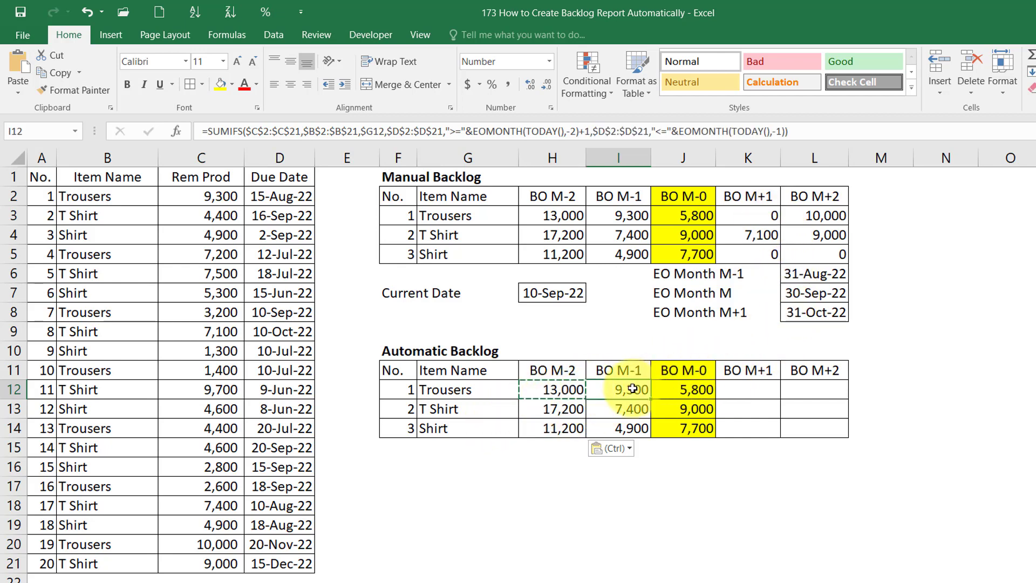
left_click(681, 388)
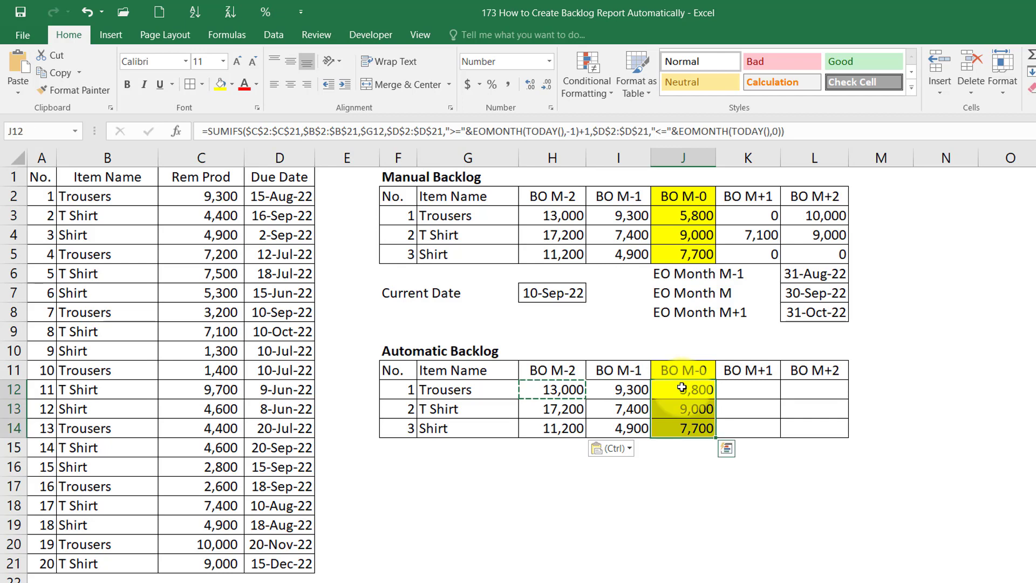
key("ctrl+v")
key("Right")
key("ctrl+z")
- Paste the BO M-0 formulas as formulas into the BO M+1 and BO M+2 columns
key("ctrl+c")
key("Right")
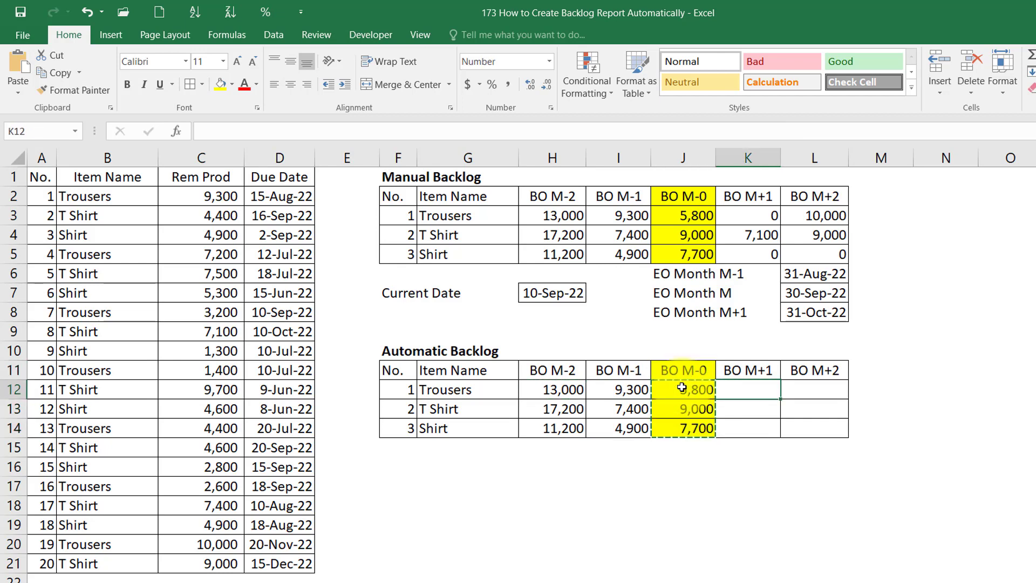
right_click(723, 385)
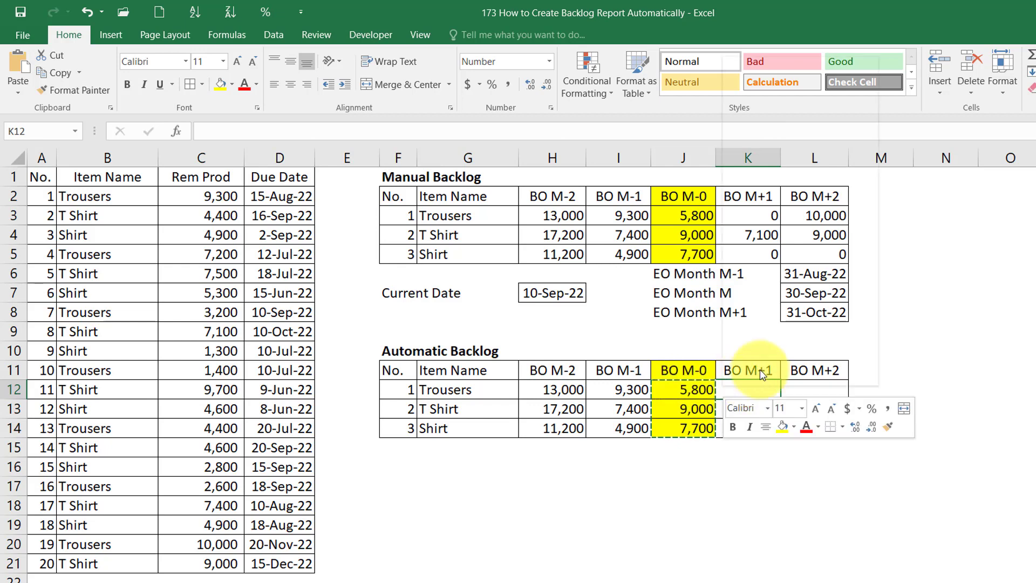
left_click(798, 125)
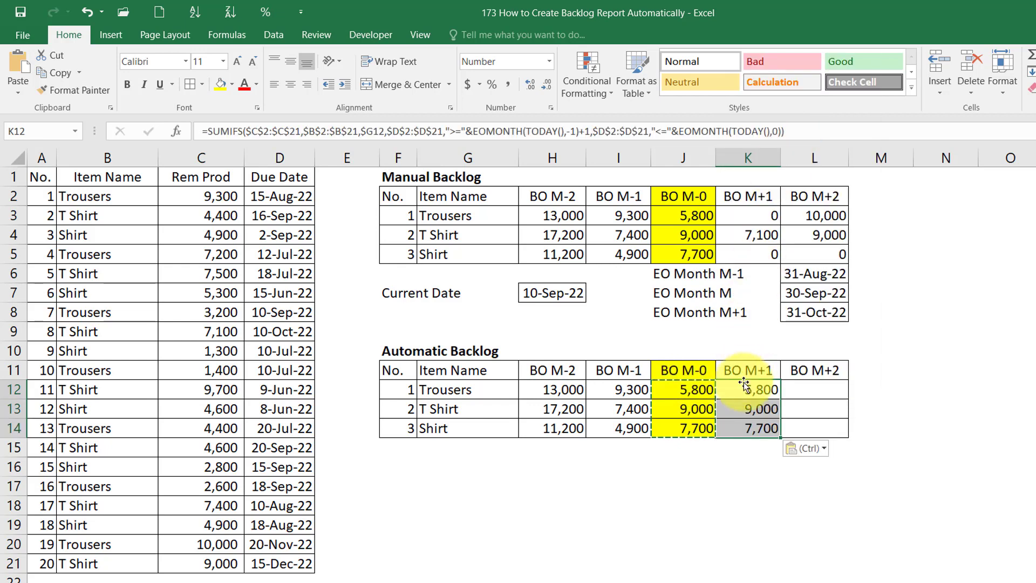
right_click(815, 393)
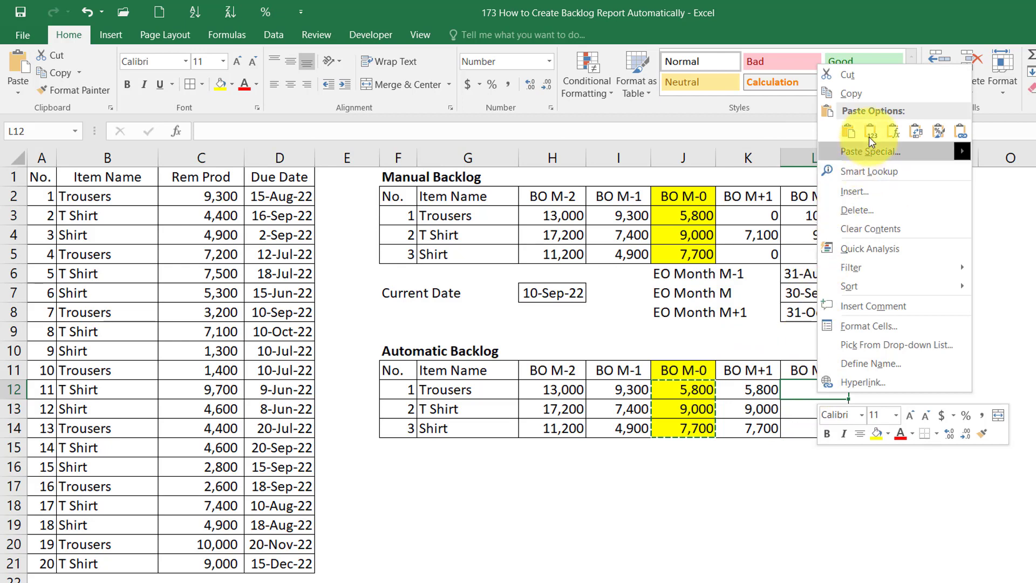
left_click(892, 135)
left_click(765, 391)
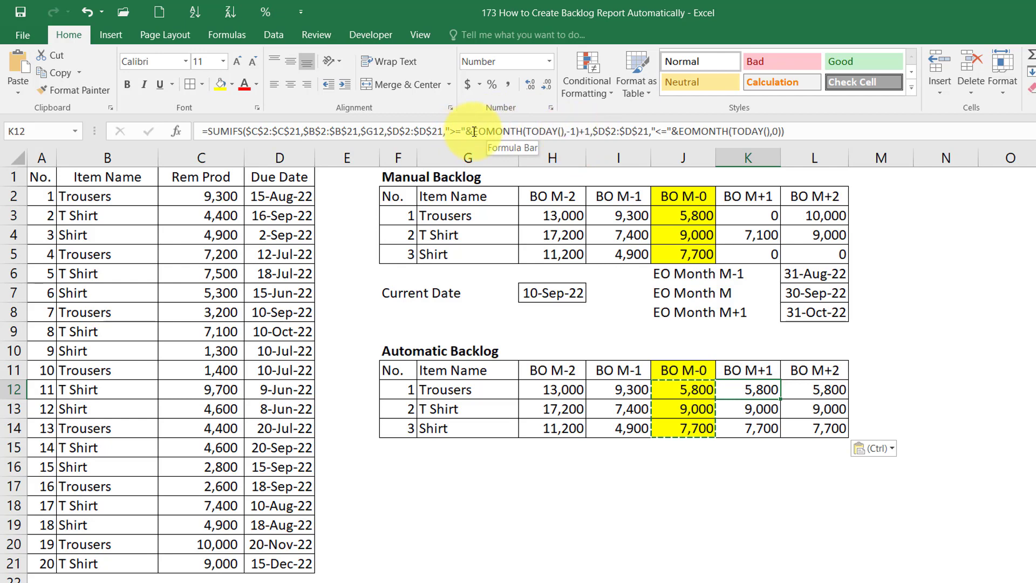
- Change K12's EOMONTH offsets to 0 for the start date and 1 for the end date
left_click(574, 132)
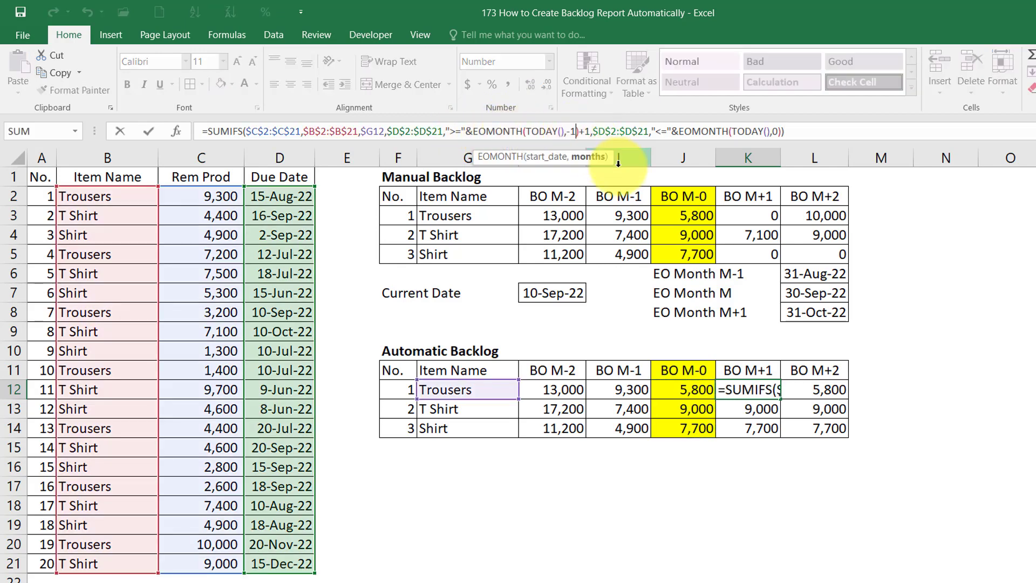
key("BackSpace")
key("BackSpace")
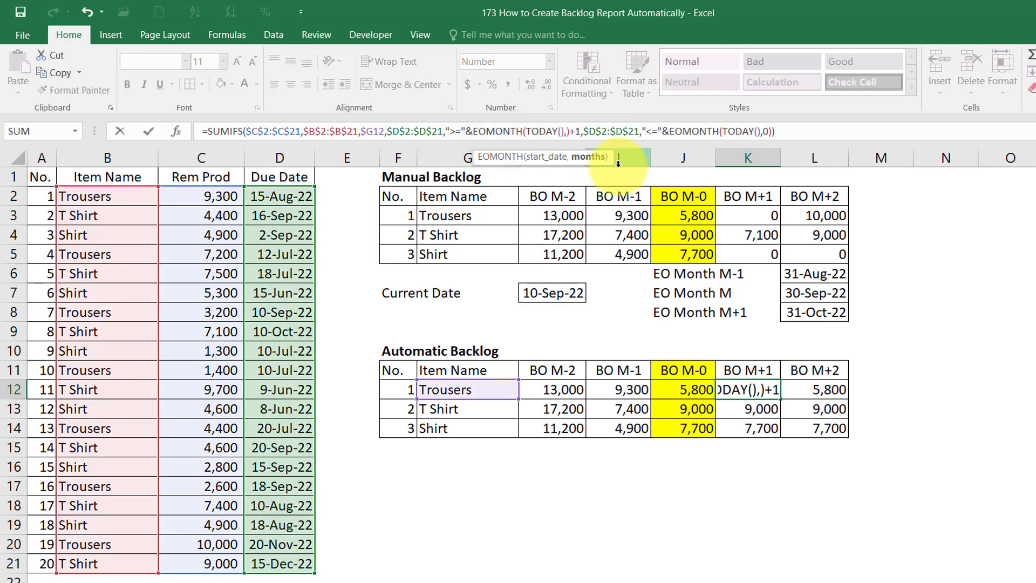
type("0")
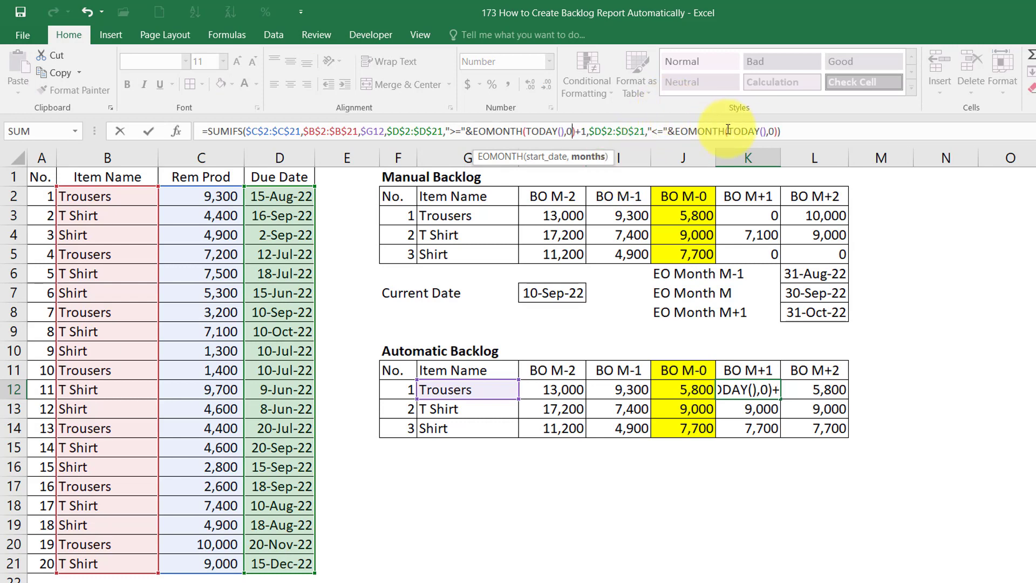
left_click(773, 131)
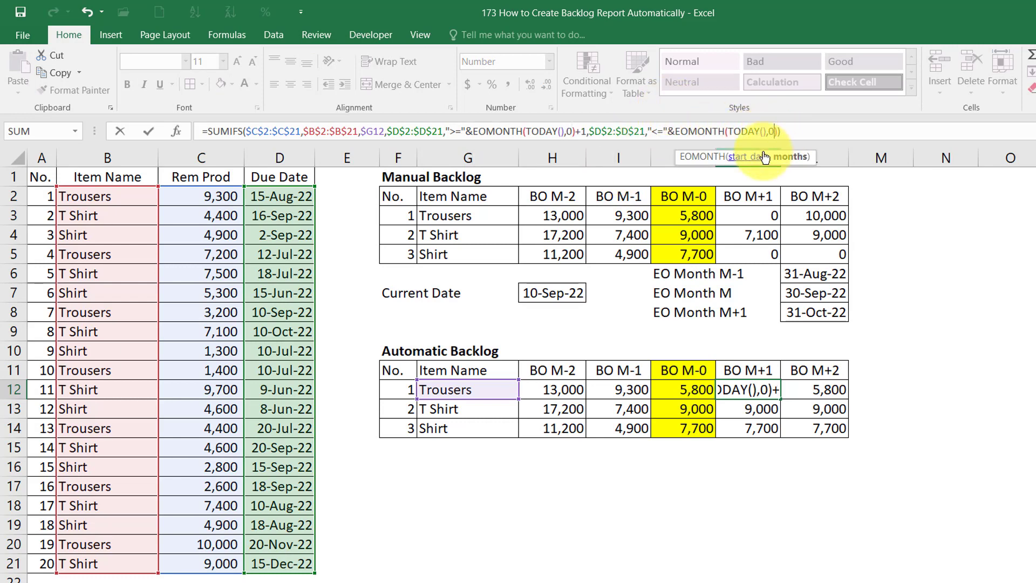
key("BackSpace")
key("ctrl+Return")
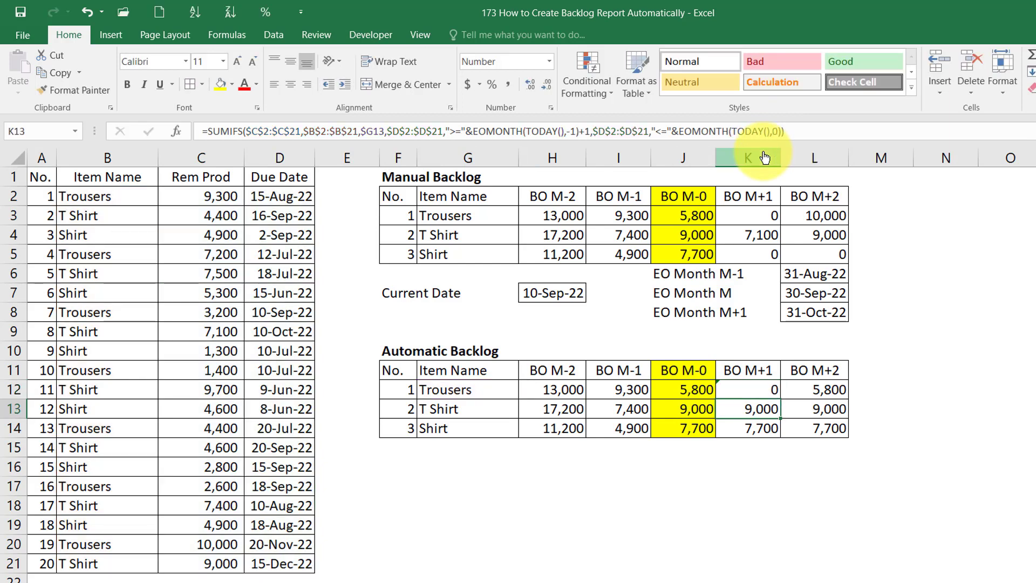
- Paste K12's formula into K13:K14, giving BO M+1 values 0, 7,100 and 0
key("Down")
key("shift+Down")
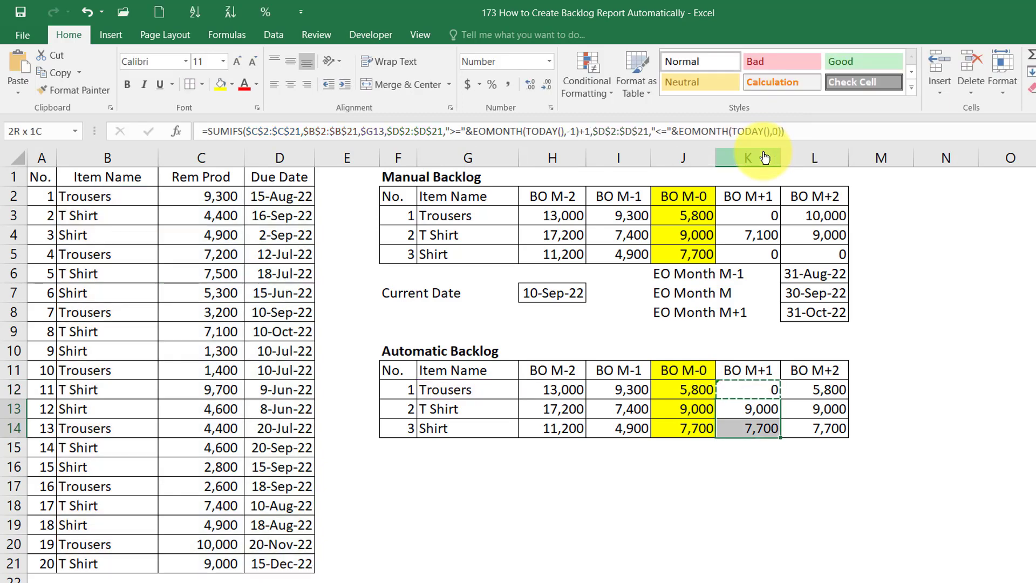
key("ctrl+v")
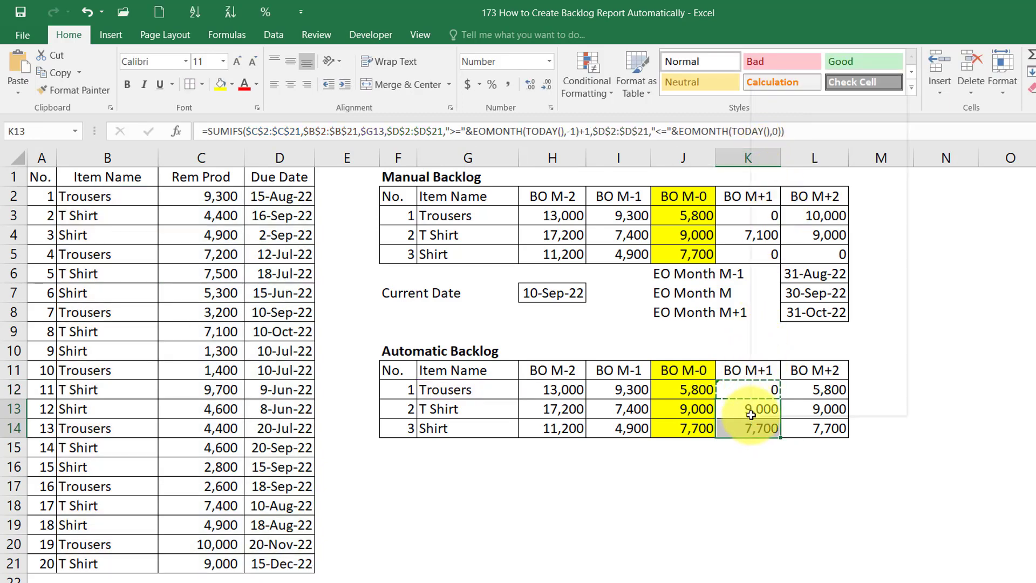
right_click(753, 416)
left_click(829, 152)
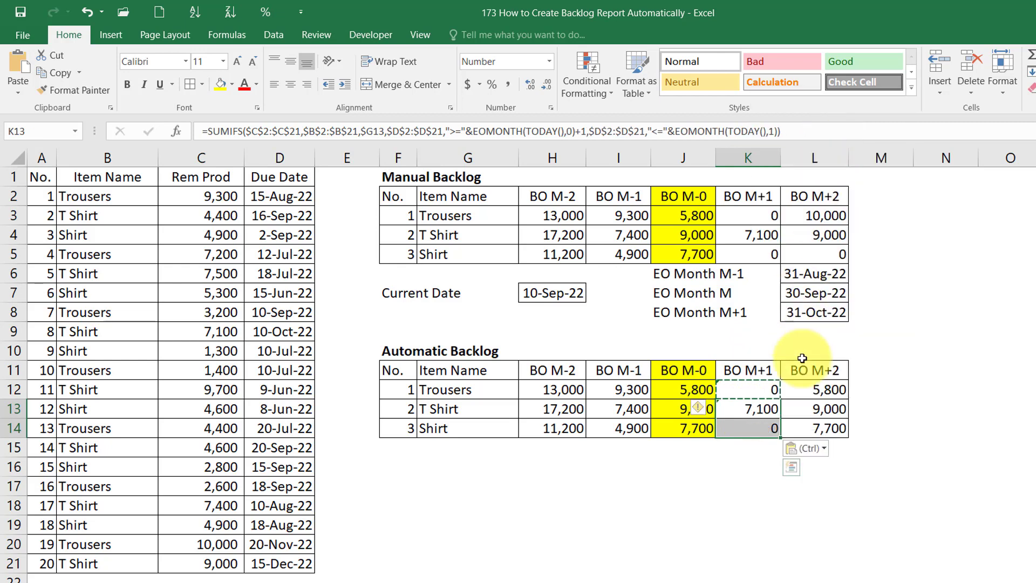
left_click(815, 388)
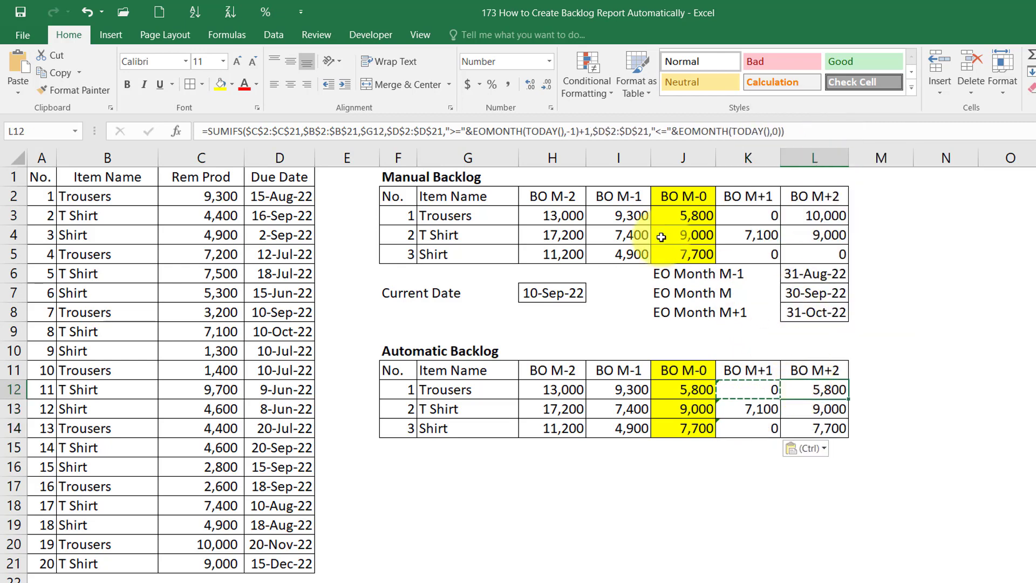
- Set L12's start offset to EOMONTH(TODAY(),1)+1 and delete the <= criterion, showing 10,000
left_click(576, 131)
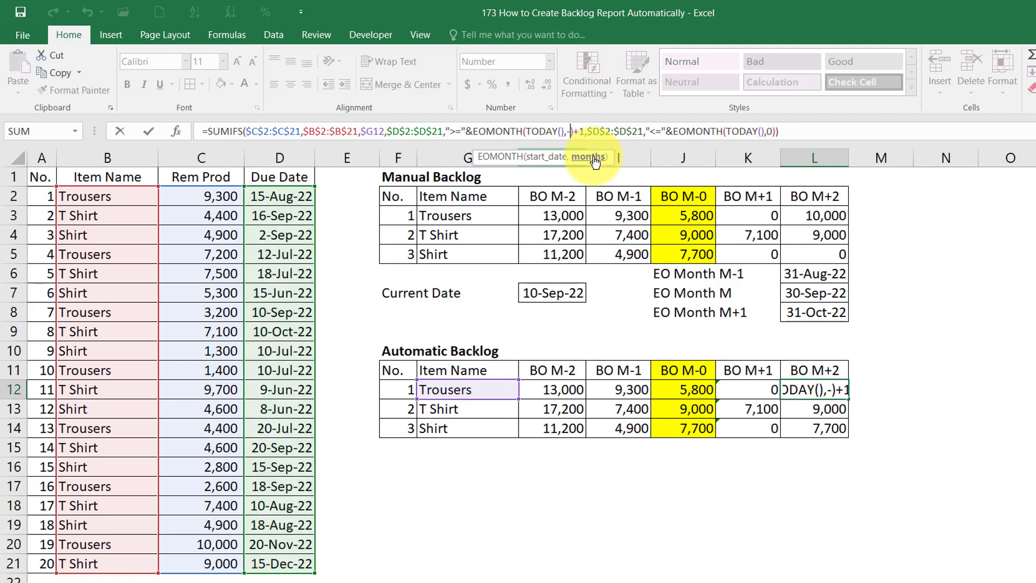
key("BackSpace")
key("BackSpace")
type("1")
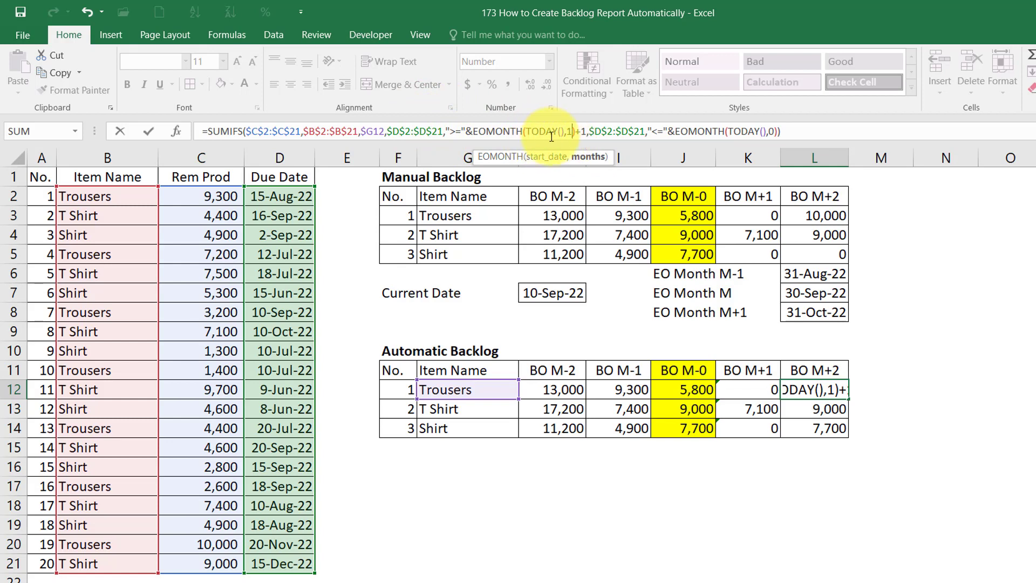
left_click(586, 132)
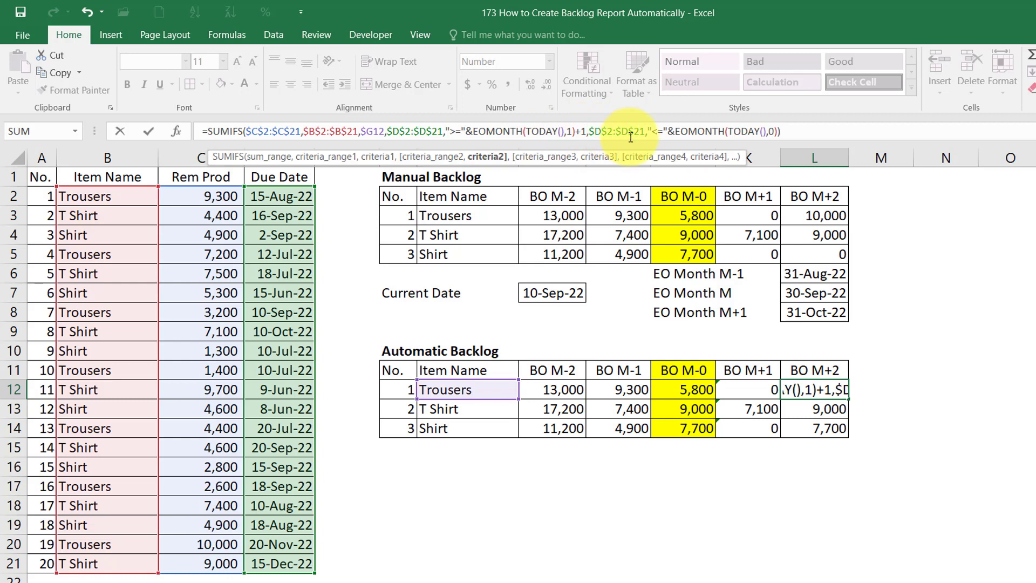
key("shift+End")
key("shift+Left")
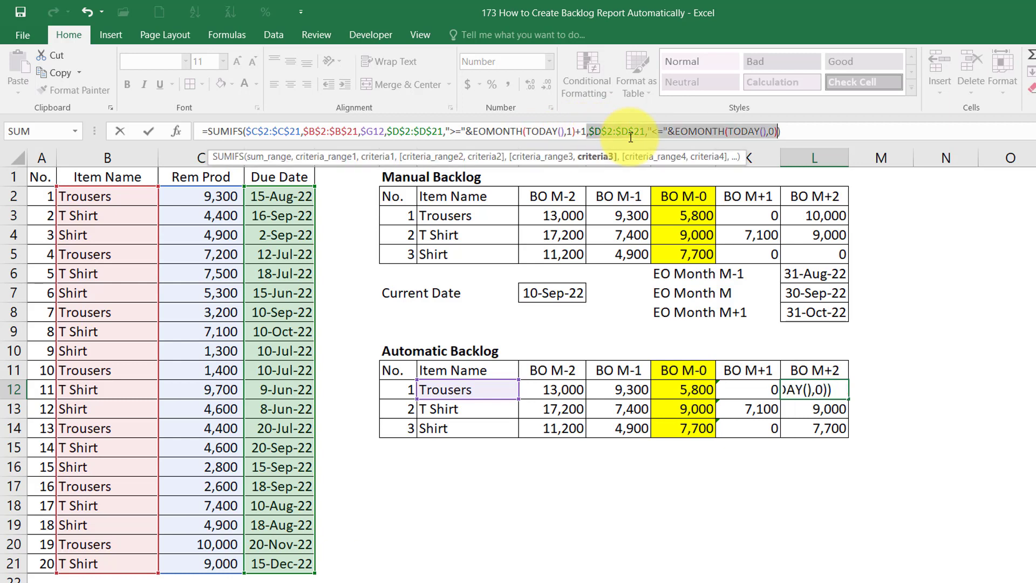
key("Delete")
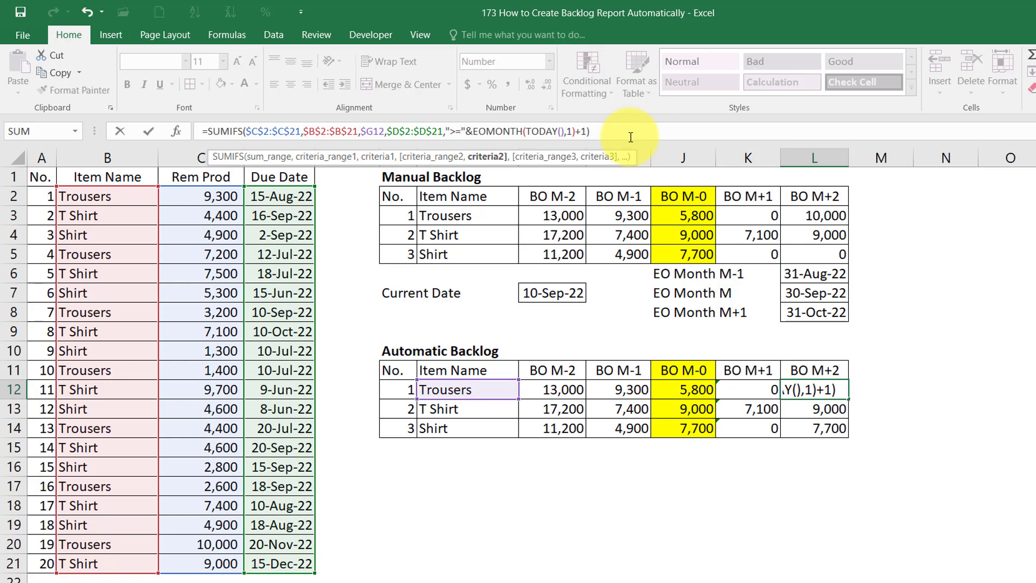
left_click(619, 138)
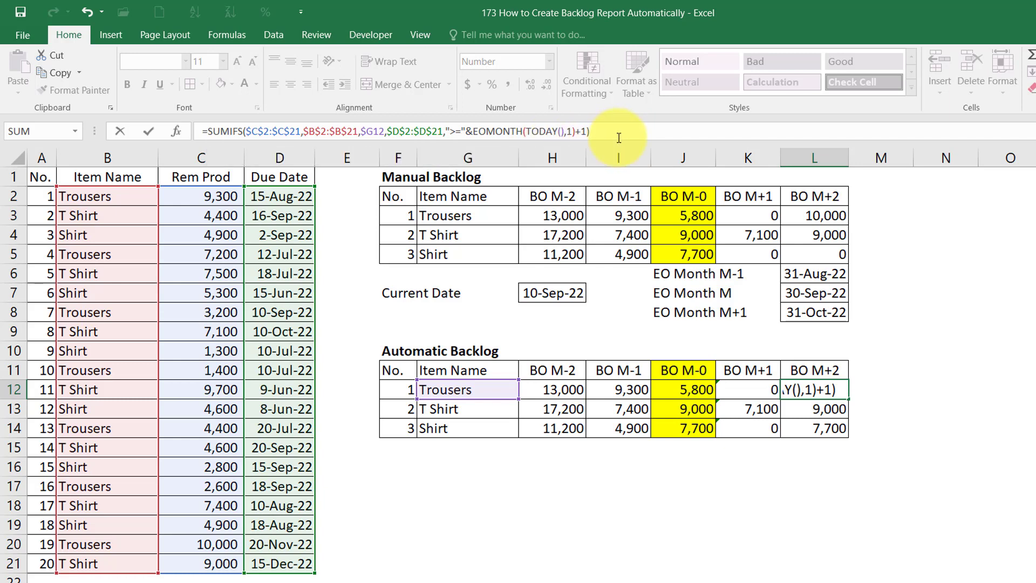
key("Return")
- Copy L12's formula and select L13:L14 for the T Shirt and Shirt rows
key("Up")
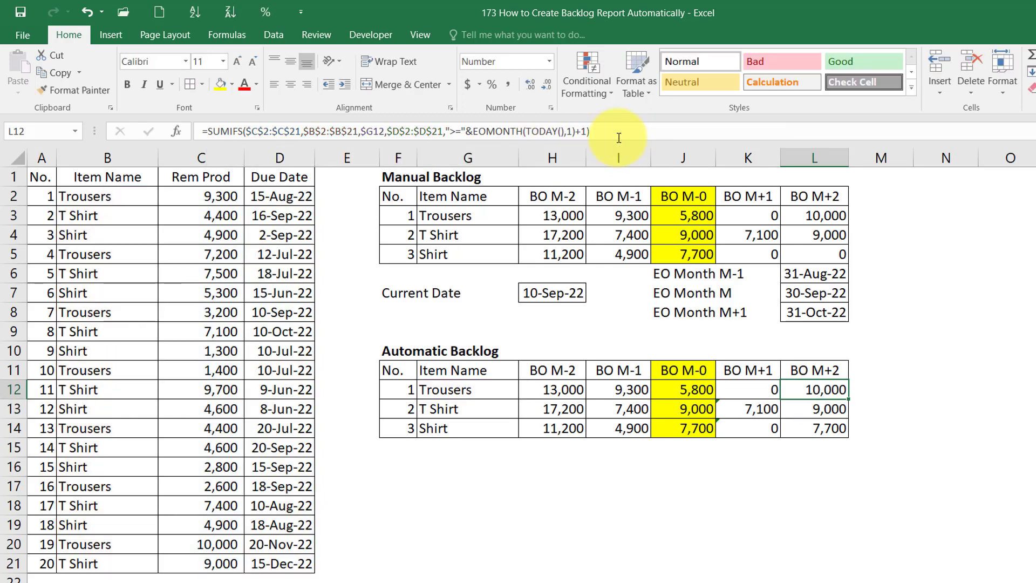
key("ctrl+c")
key("Down")
key("shift+Down")
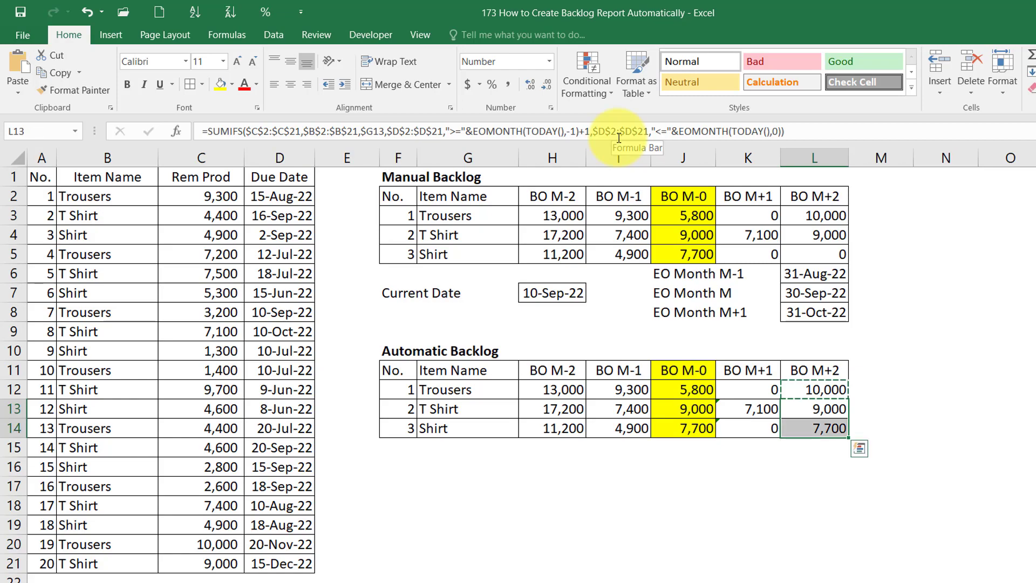
- Paste only the BO M+2 formula into L13:L14 and compare both tables' formulas
right_click(821, 412)
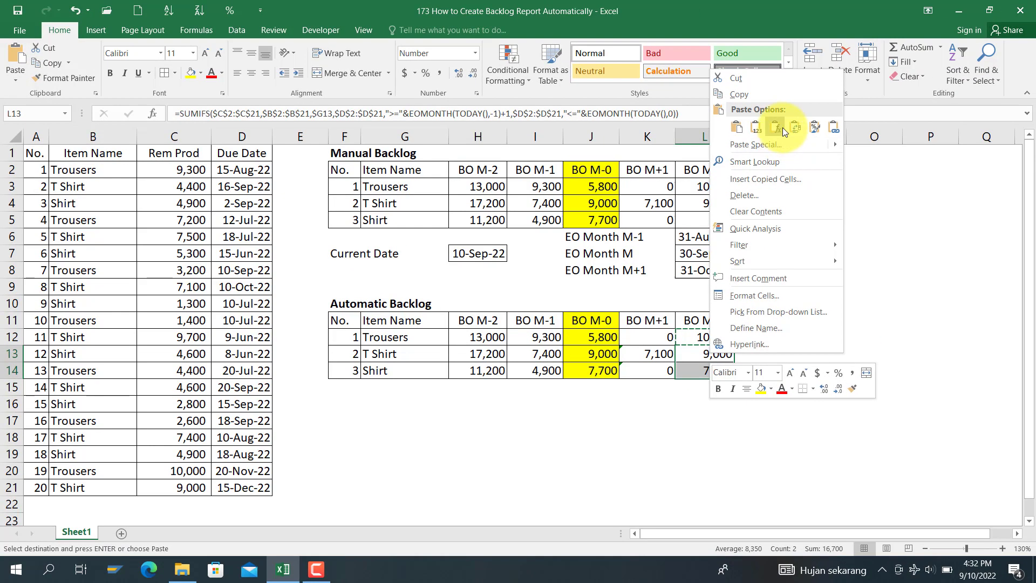
left_click(777, 128)
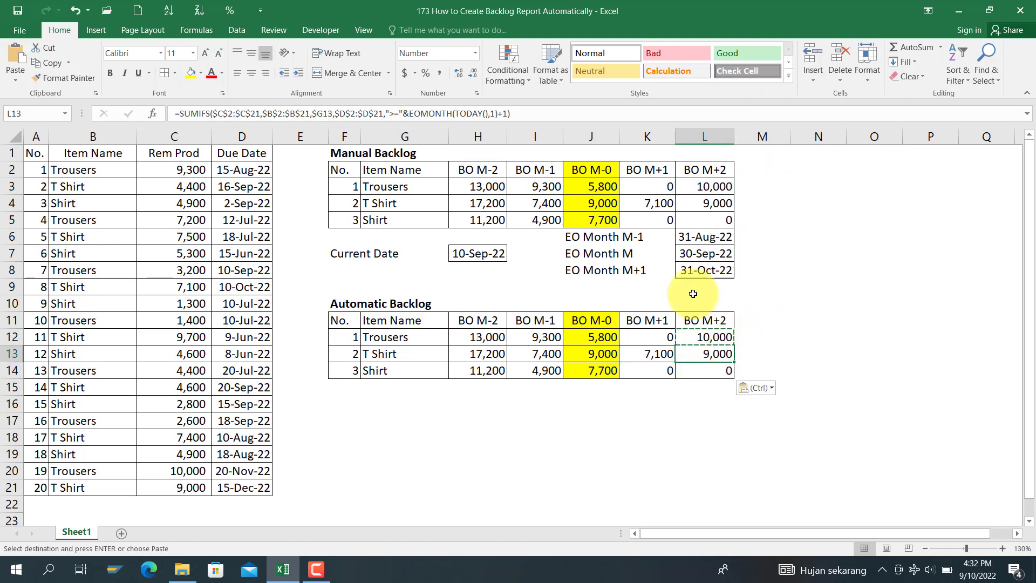
left_click(719, 200)
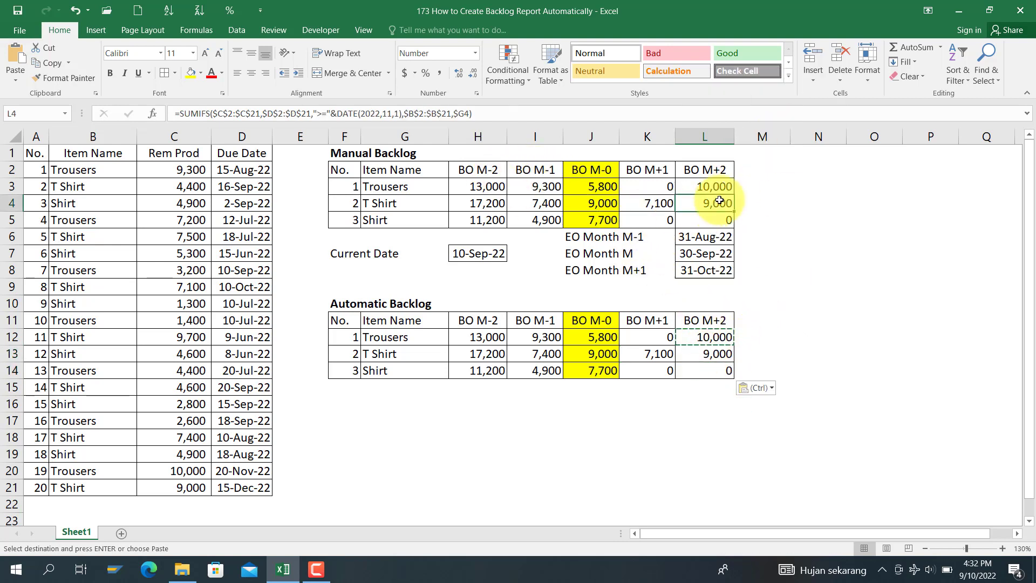
left_click(346, 413)
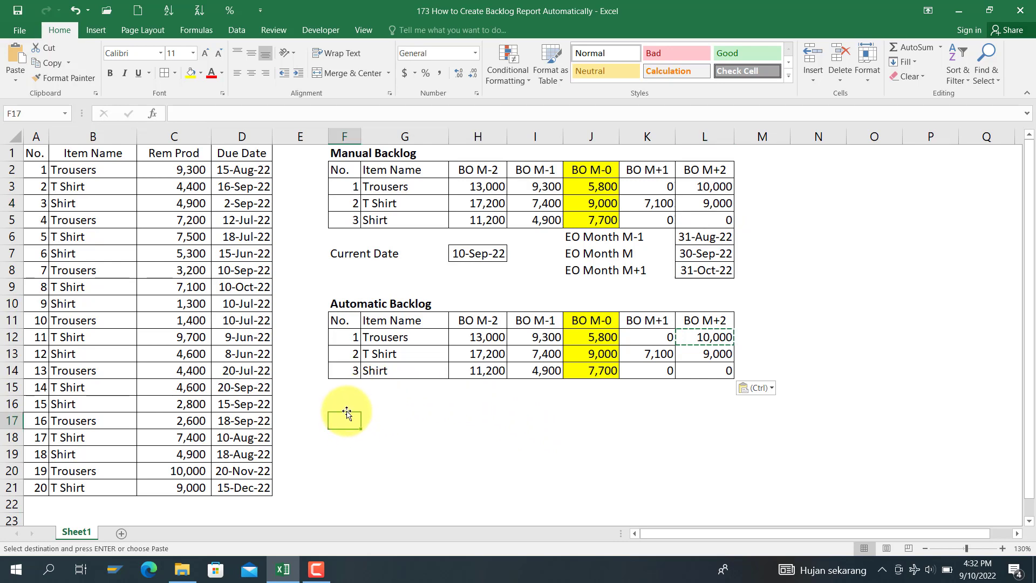
left_click(482, 336)
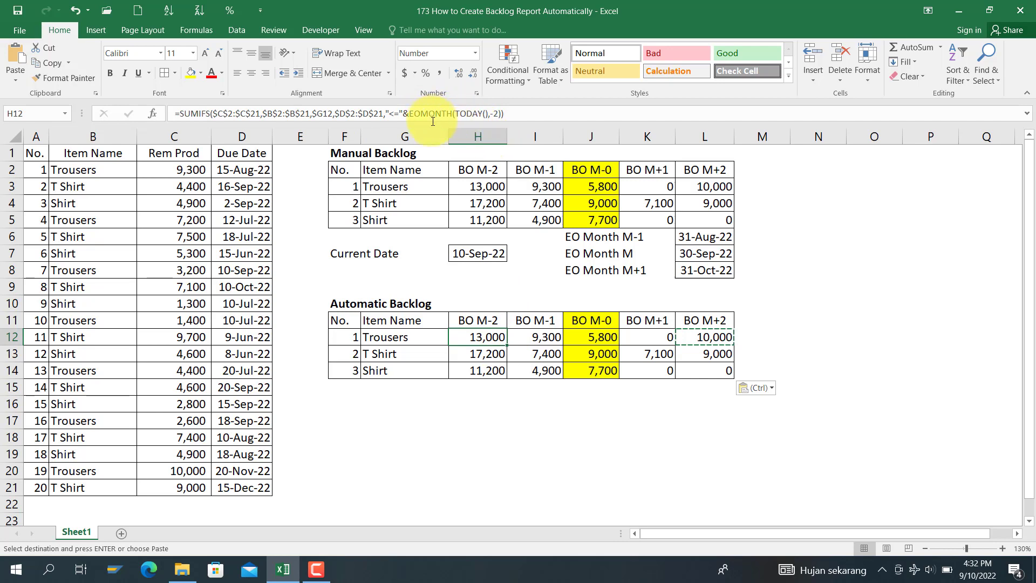
left_click(406, 429)
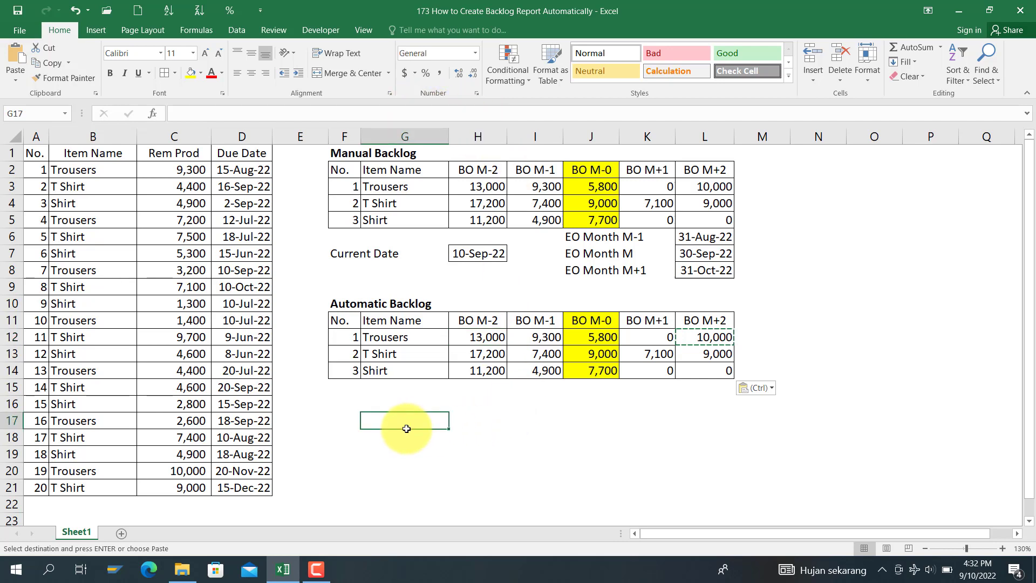